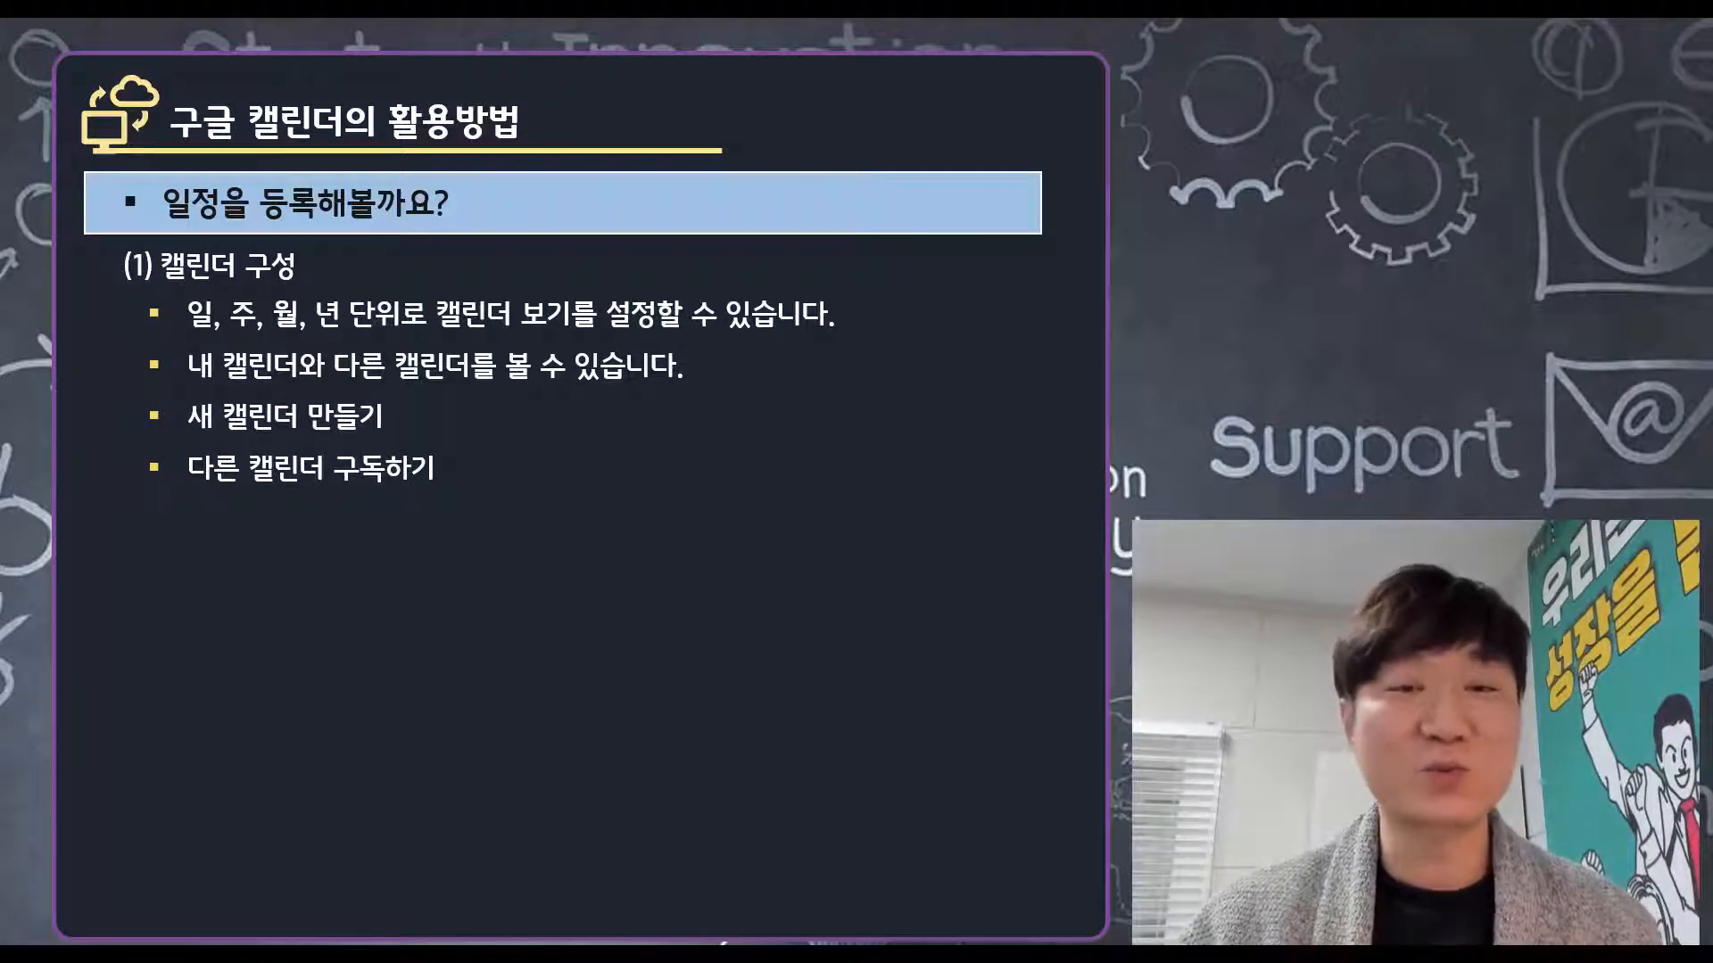
Step: Leave the '(1) 캘린더 구성' slide and bring Google Calendar in Chrome forward
{"action": "key", "text": "alt+Tab"}
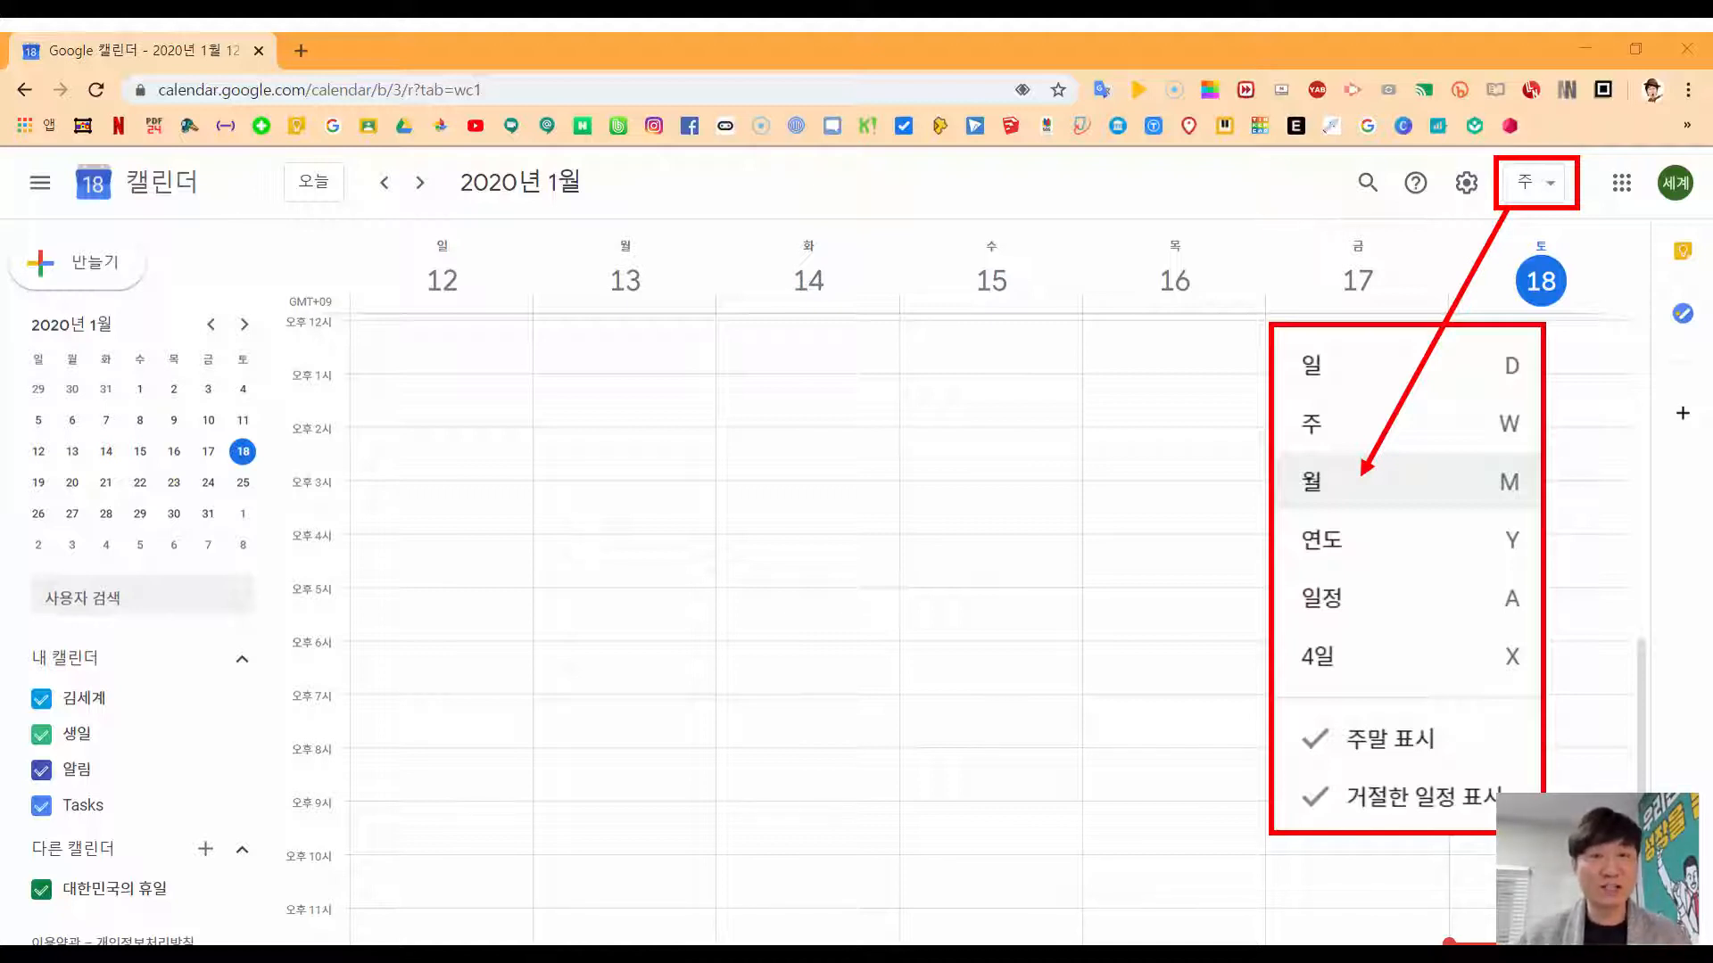
Step: Switch to month view with the M shortcut to see all of January 2020
{"action": "key", "text": "m"}
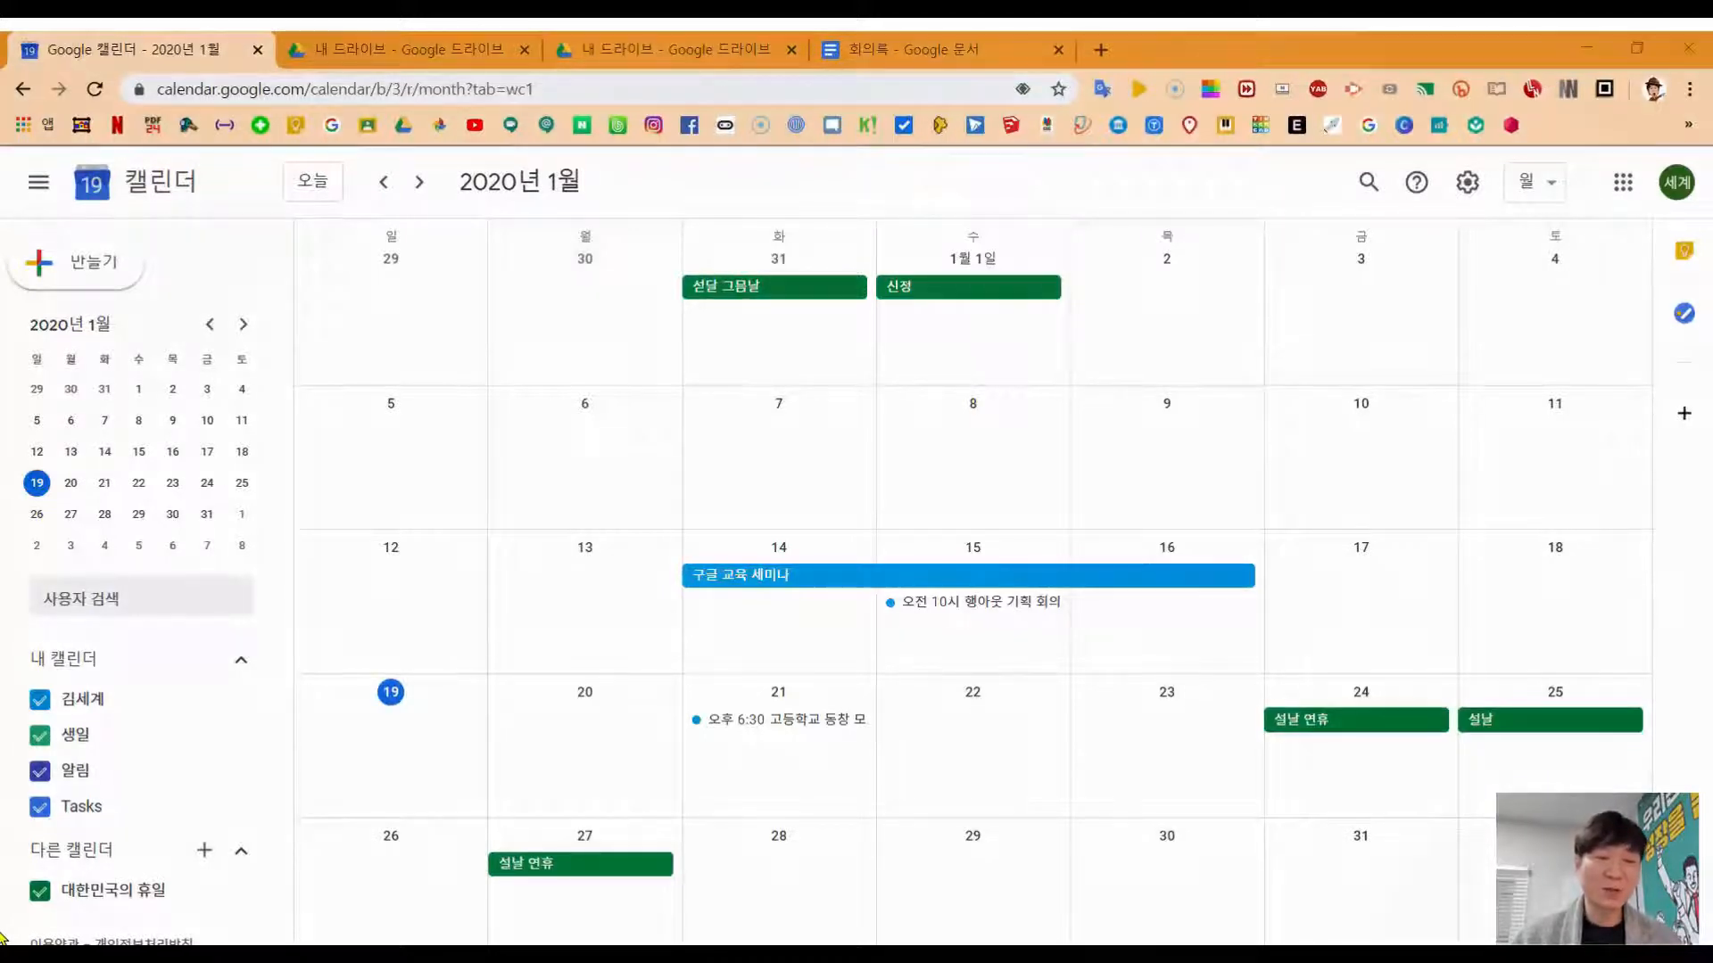
Step: Create the 취미생활 calendar described as '드럼연주, 운동 등의 취미생활 관련 캘린더'
{"action": "left_click", "coordinate": [547, 662]}
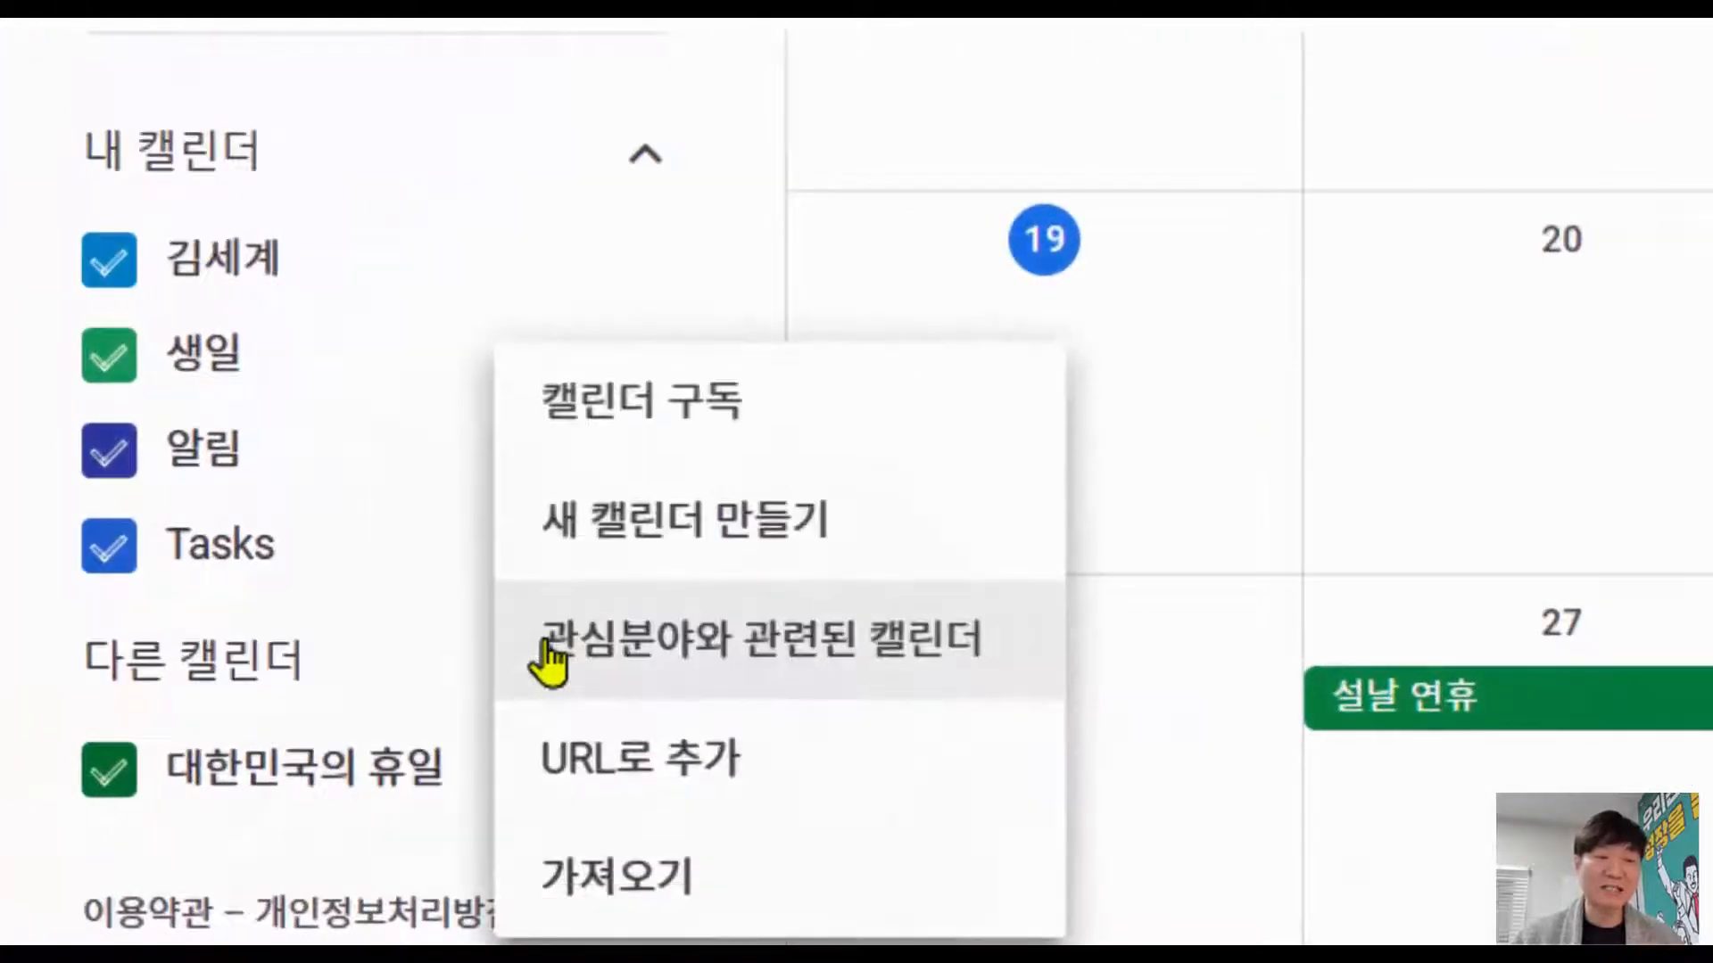
{"action": "left_click", "coordinate": [645, 560]}
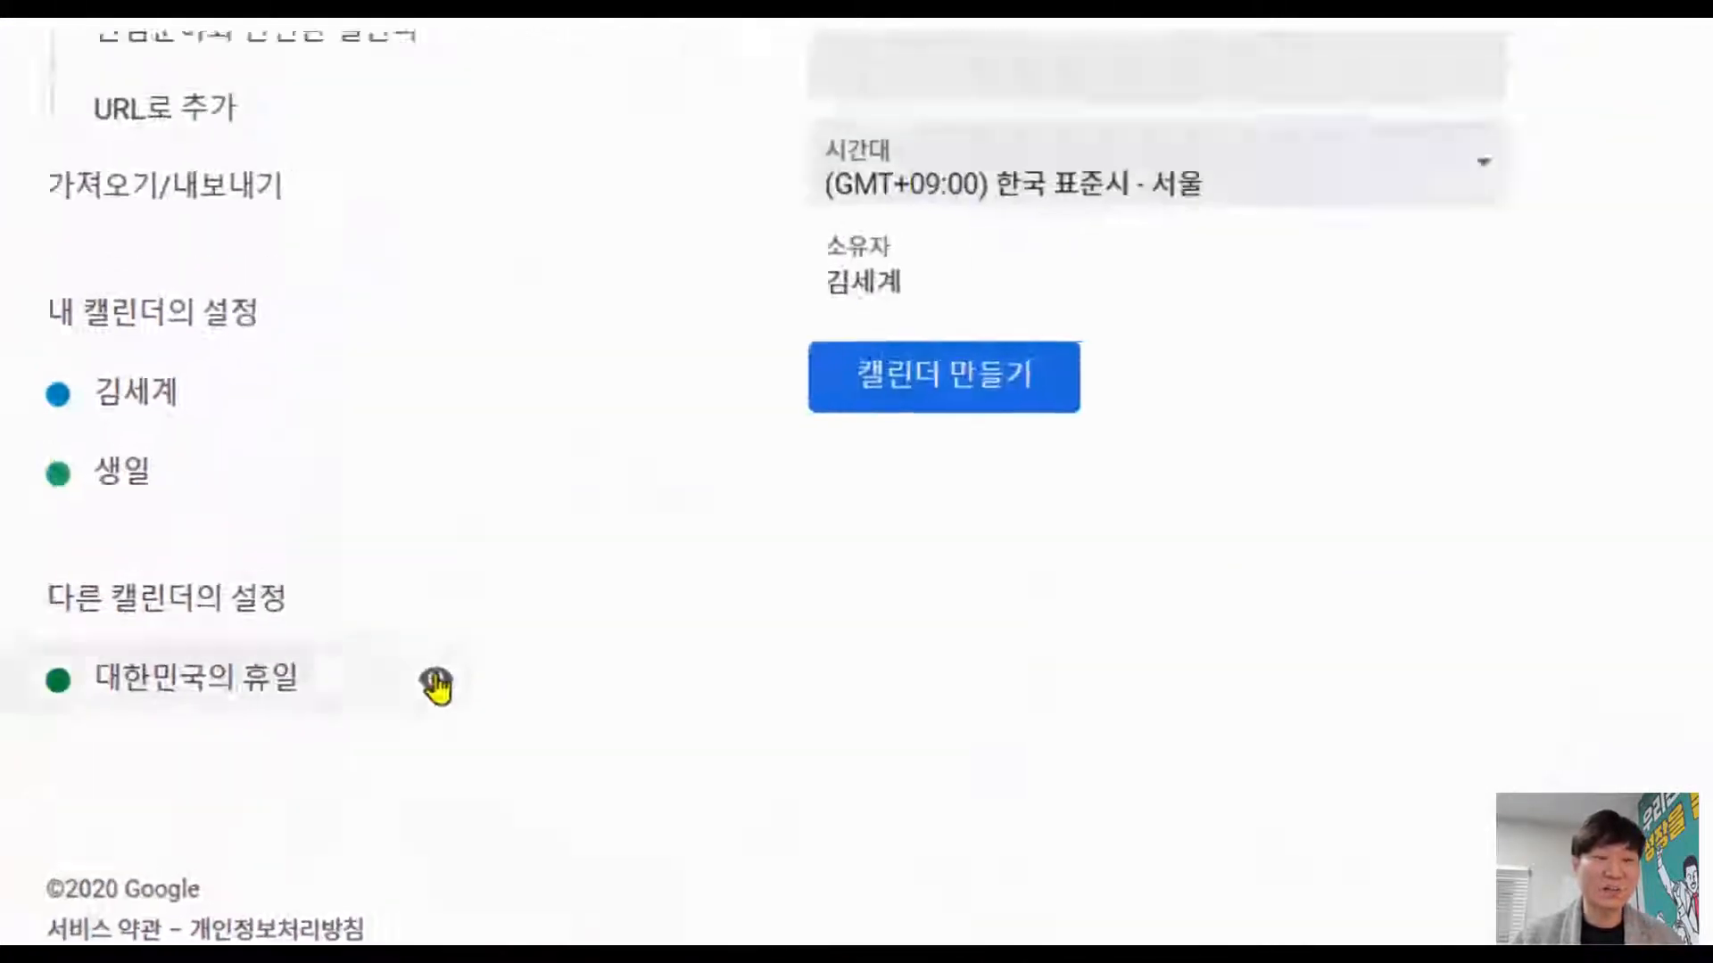
{"action": "type", "text": "취미생활"}
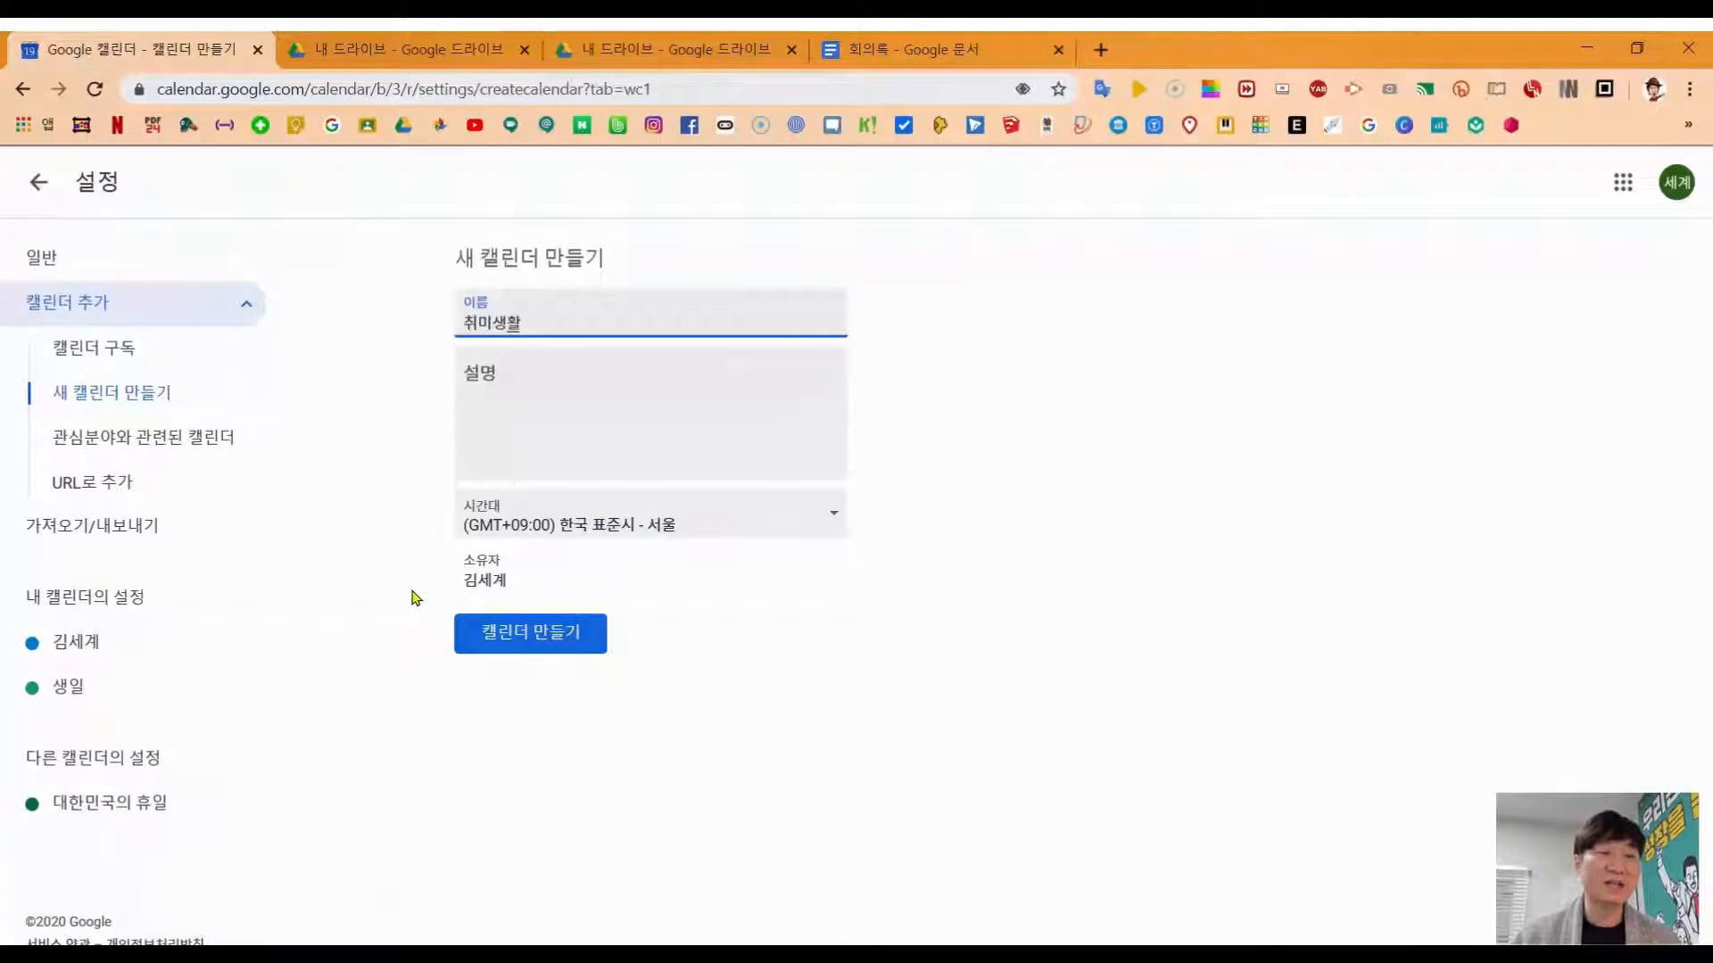
{"action": "left_click", "coordinate": [513, 425]}
{"action": "type", "text": "드럼연주, 운동 등의 취미생활 관련 캘린더"}
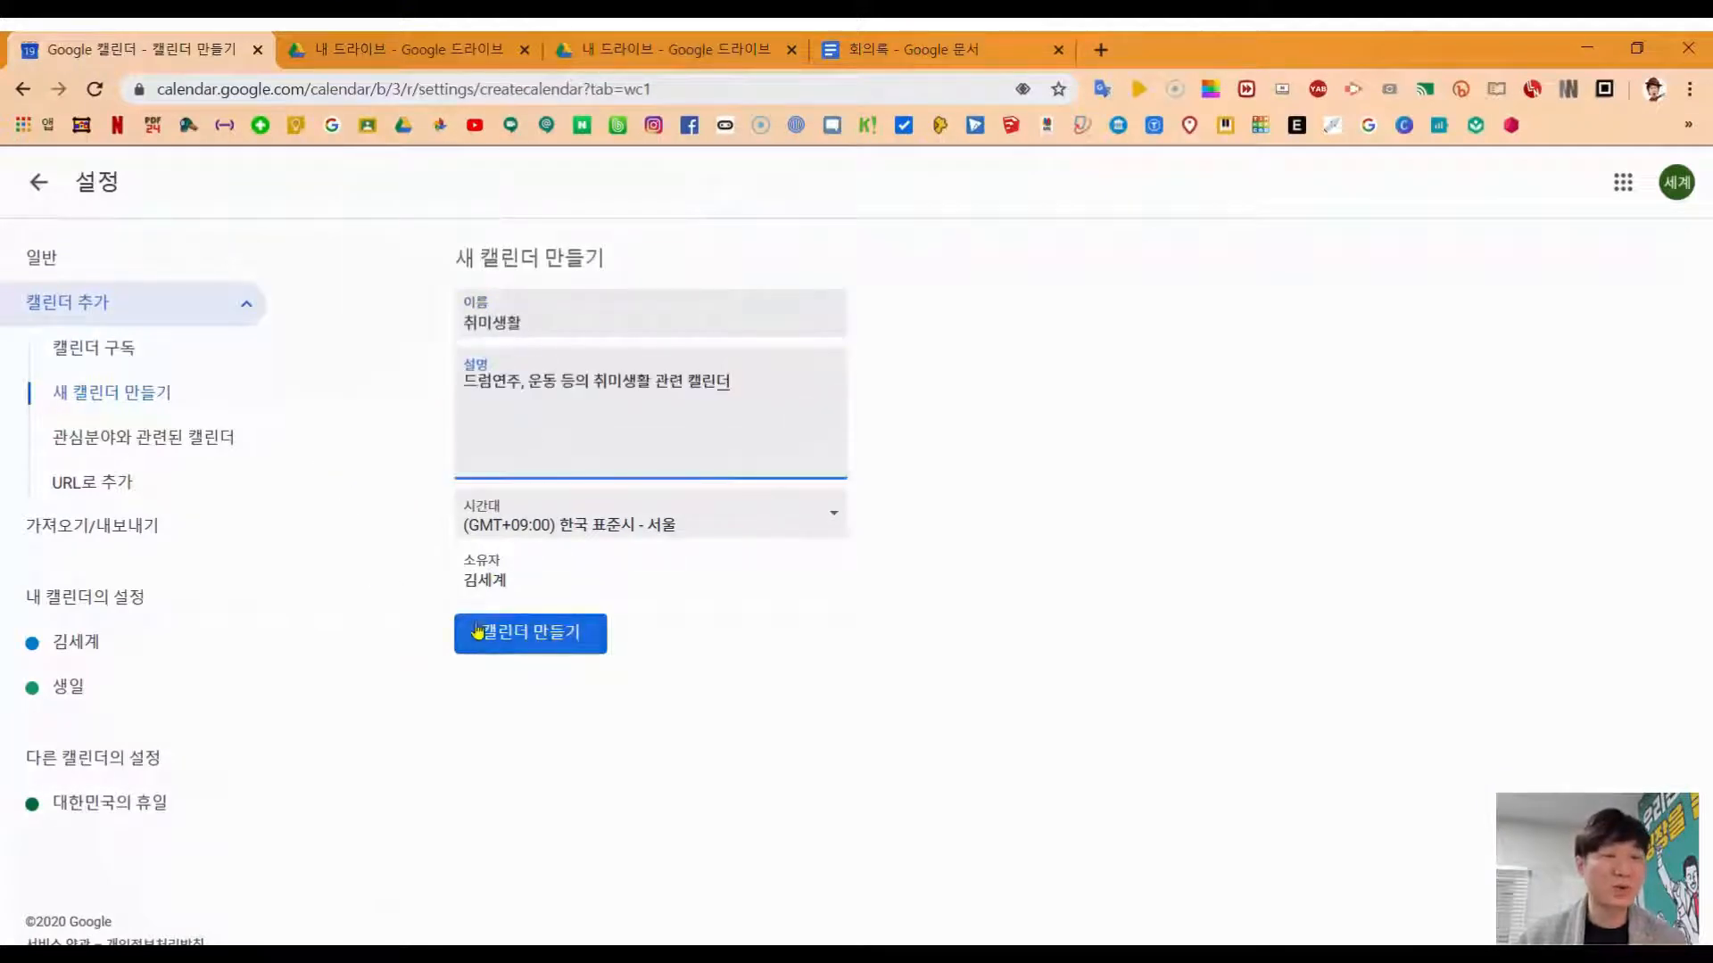
{"action": "left_click", "coordinate": [486, 637]}
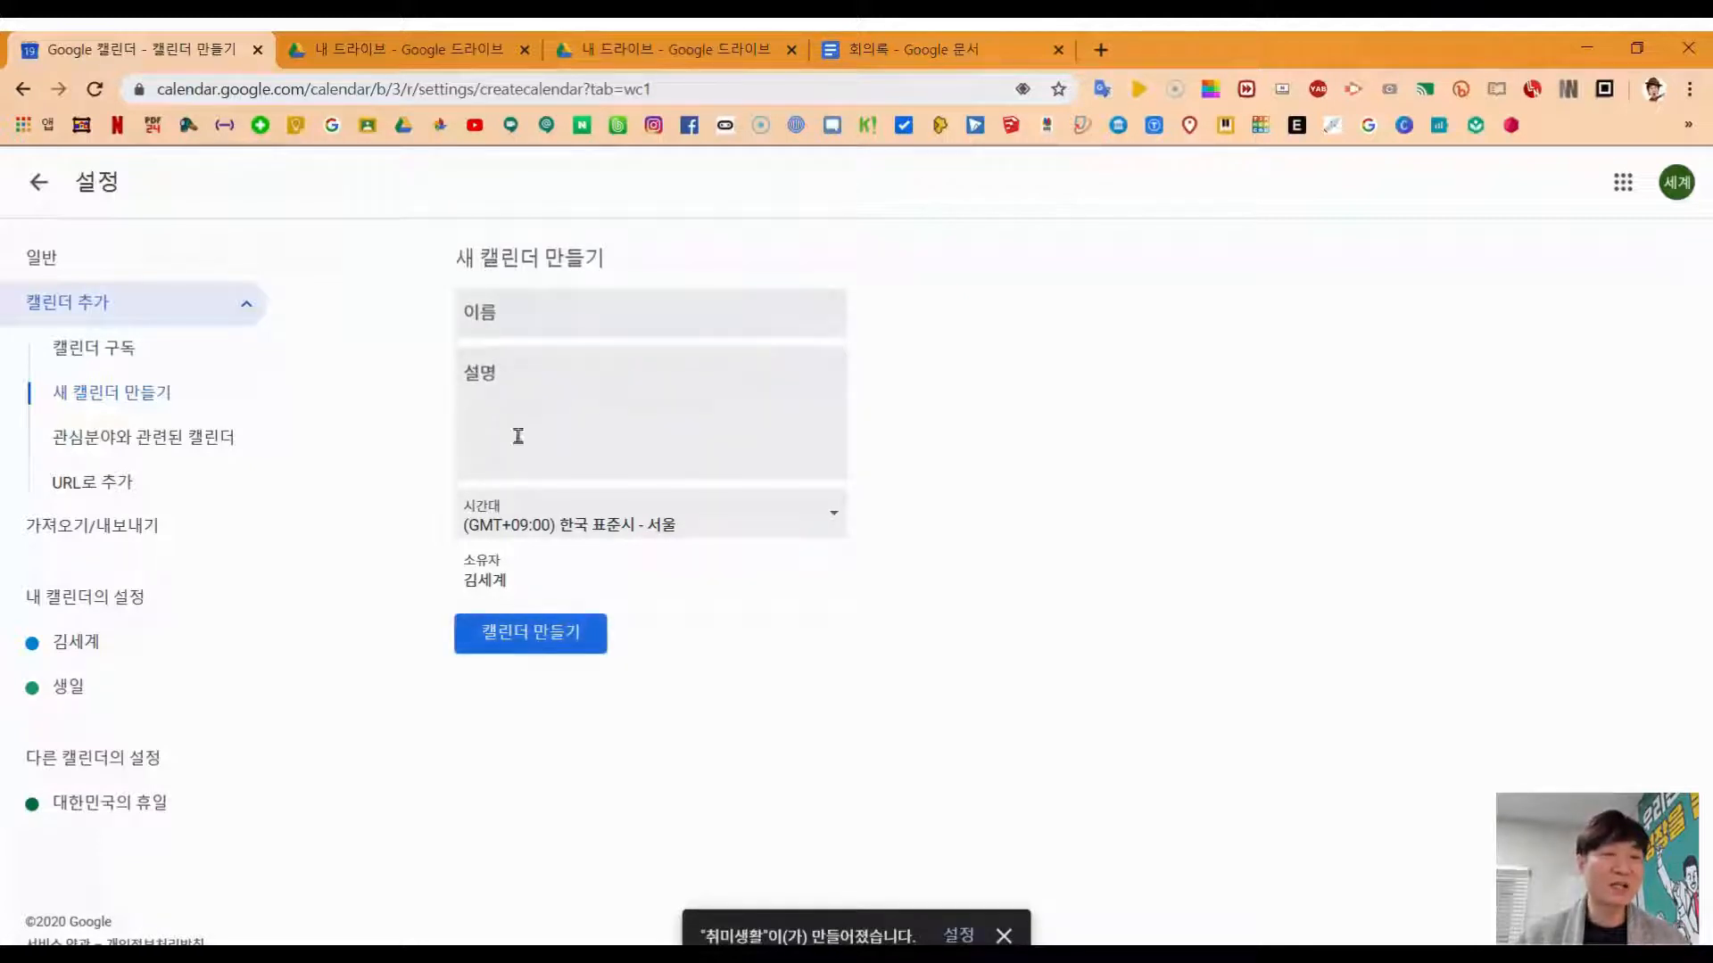
Step: Create the 업무관련 calendar described as '회의, 업무, 출장 등과 관련된 일정'
{"action": "left_click", "coordinate": [525, 314]}
{"action": "type", "text": "업무관련"}
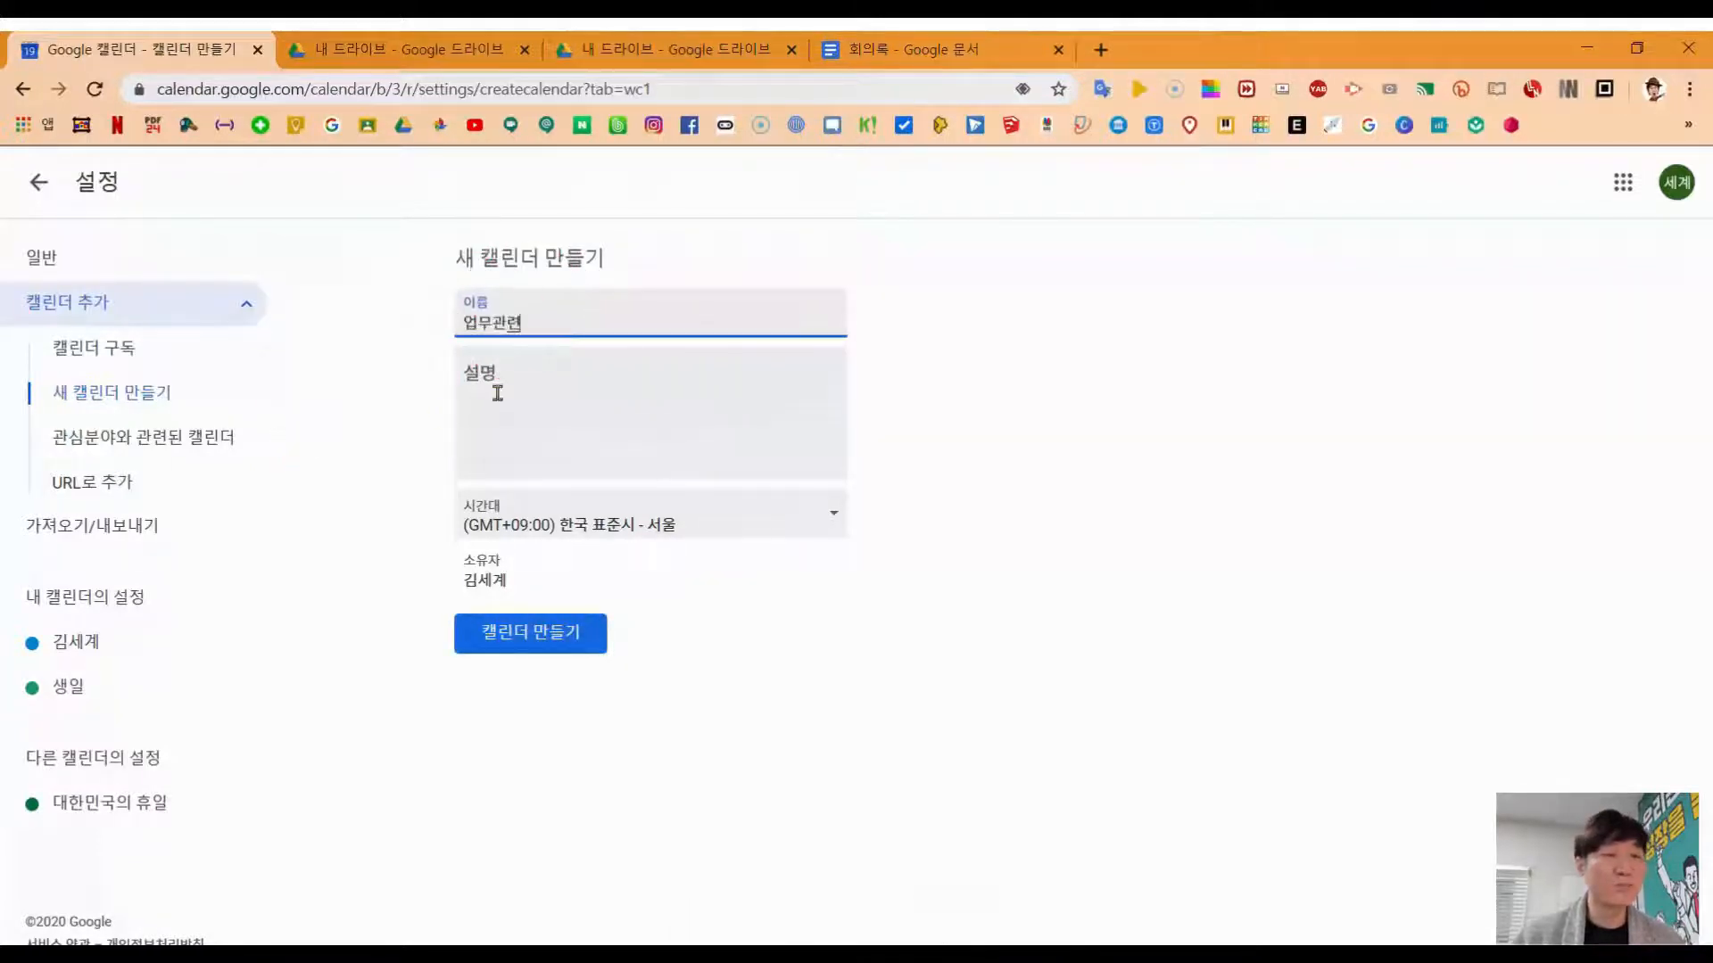
{"action": "left_click", "coordinate": [495, 390]}
{"action": "type", "text": "회의, 업무, 출장 등과 관련된 일정"}
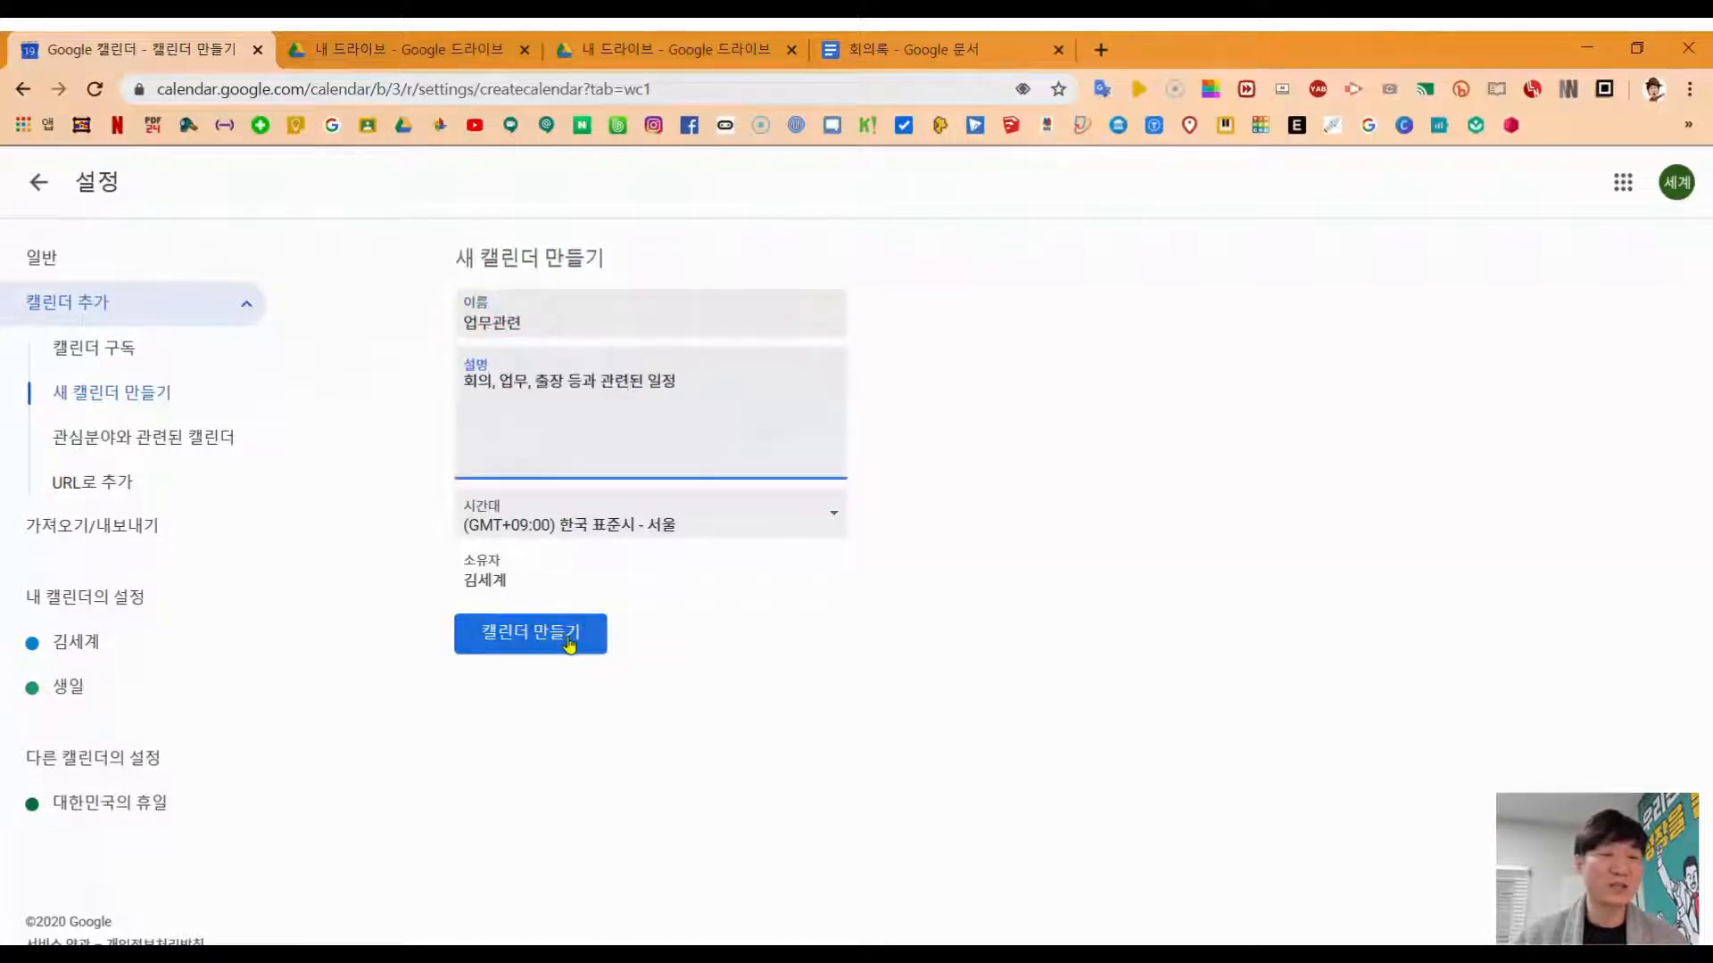
{"action": "left_click", "coordinate": [568, 641]}
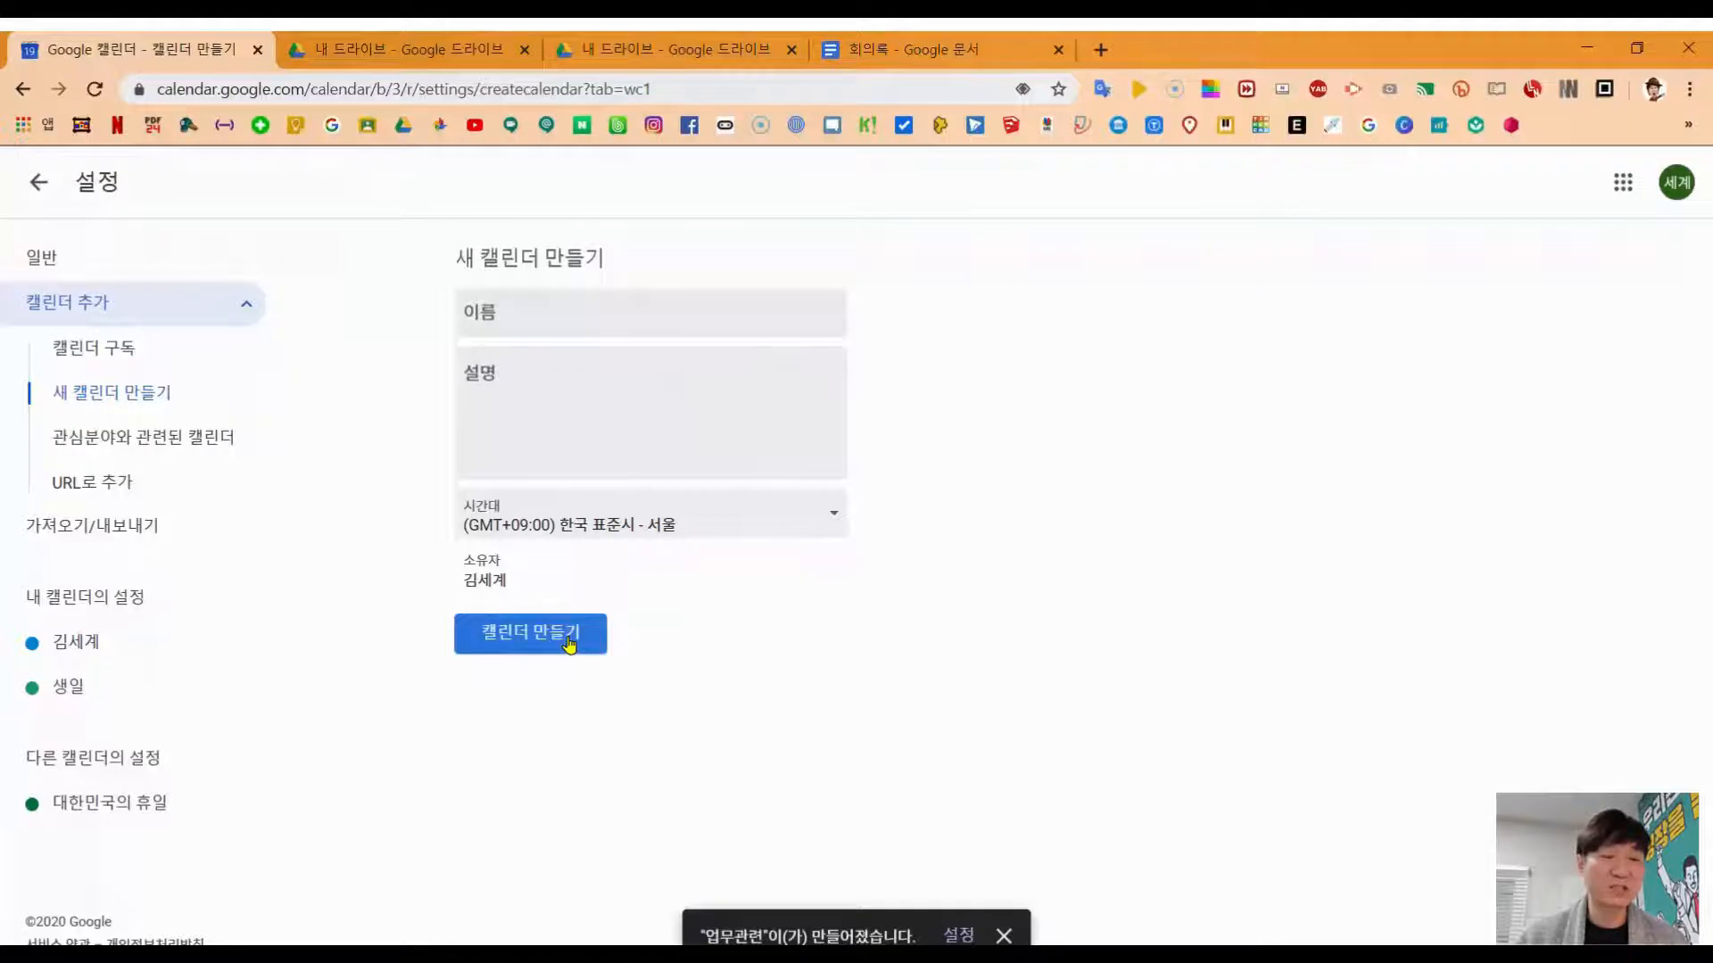
{"action": "left_click", "coordinate": [1003, 935]}
Step: Move the January 21 고등학교 동창 모임 event into the 취미생활 calendar and save it
{"action": "left_click", "coordinate": [38, 182]}
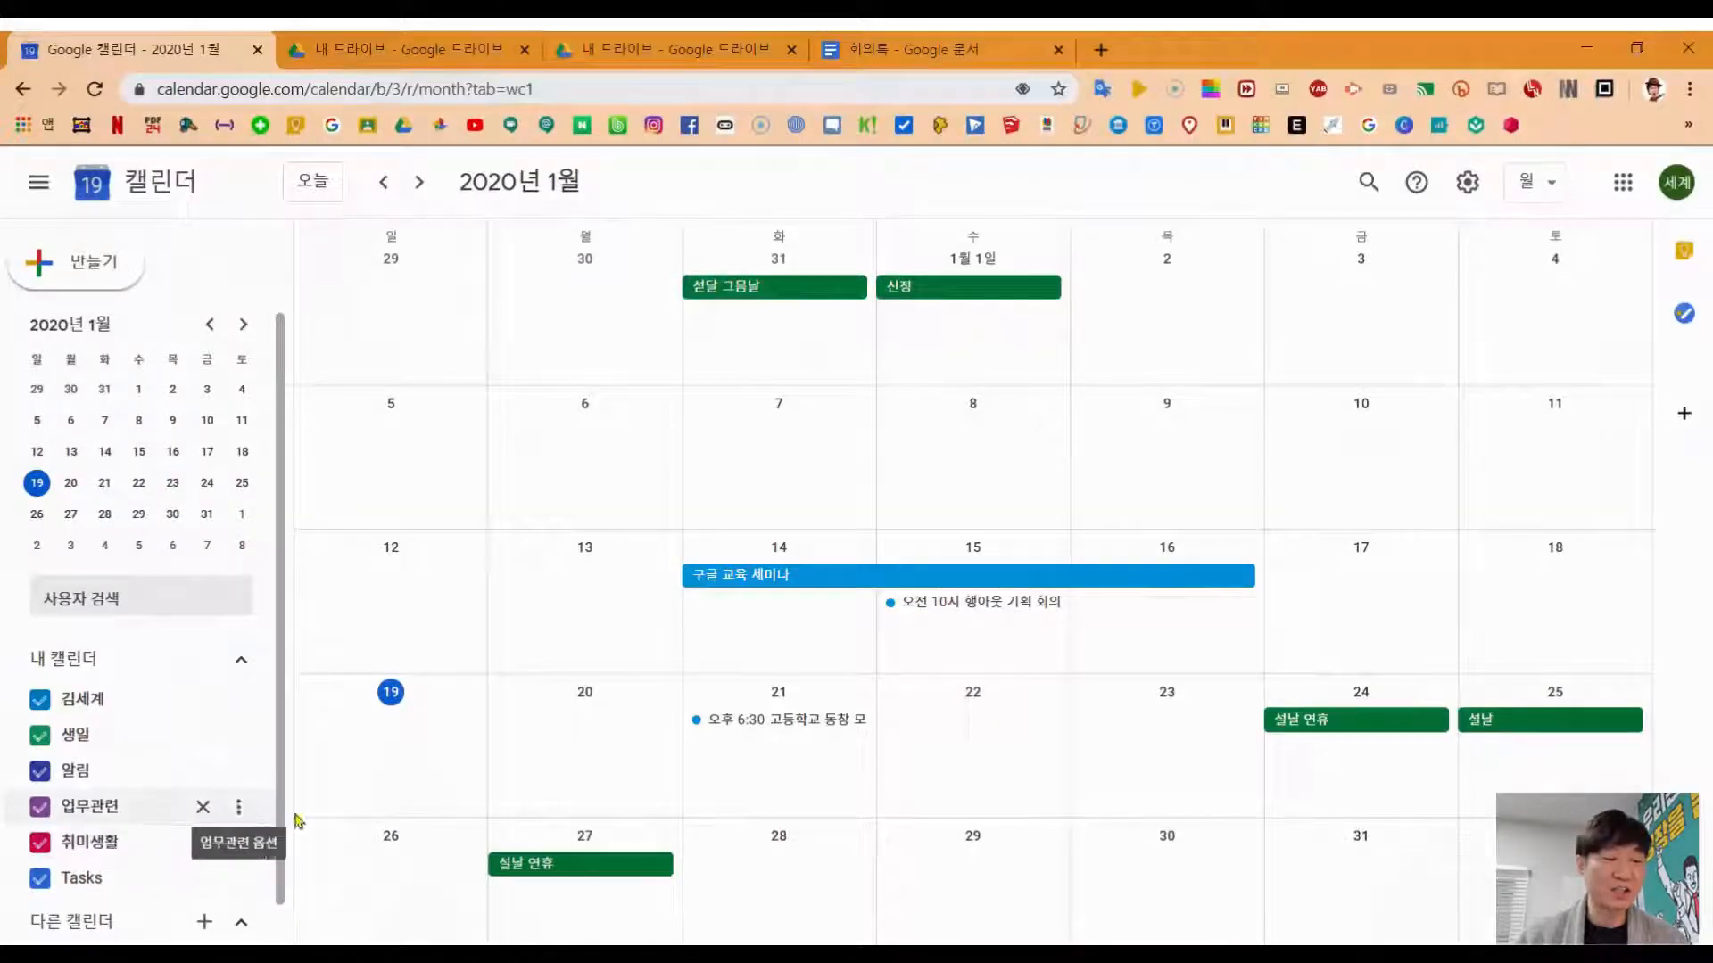
{"action": "left_click", "coordinate": [781, 720]}
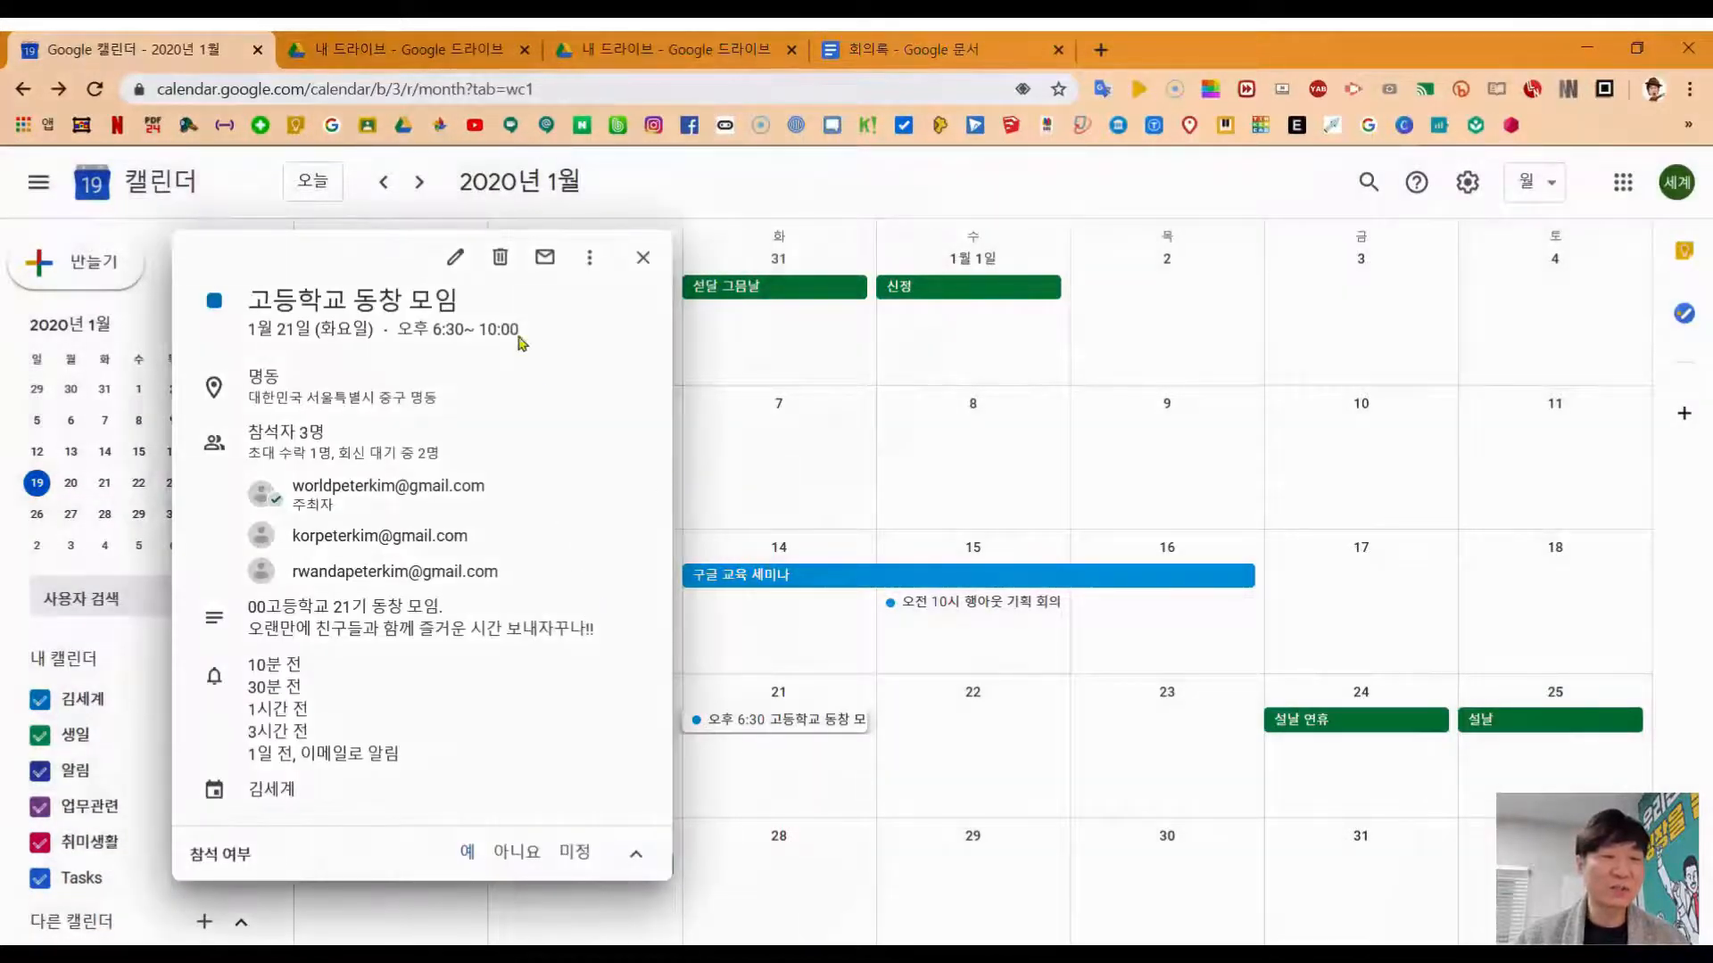
{"action": "left_click", "coordinate": [452, 260]}
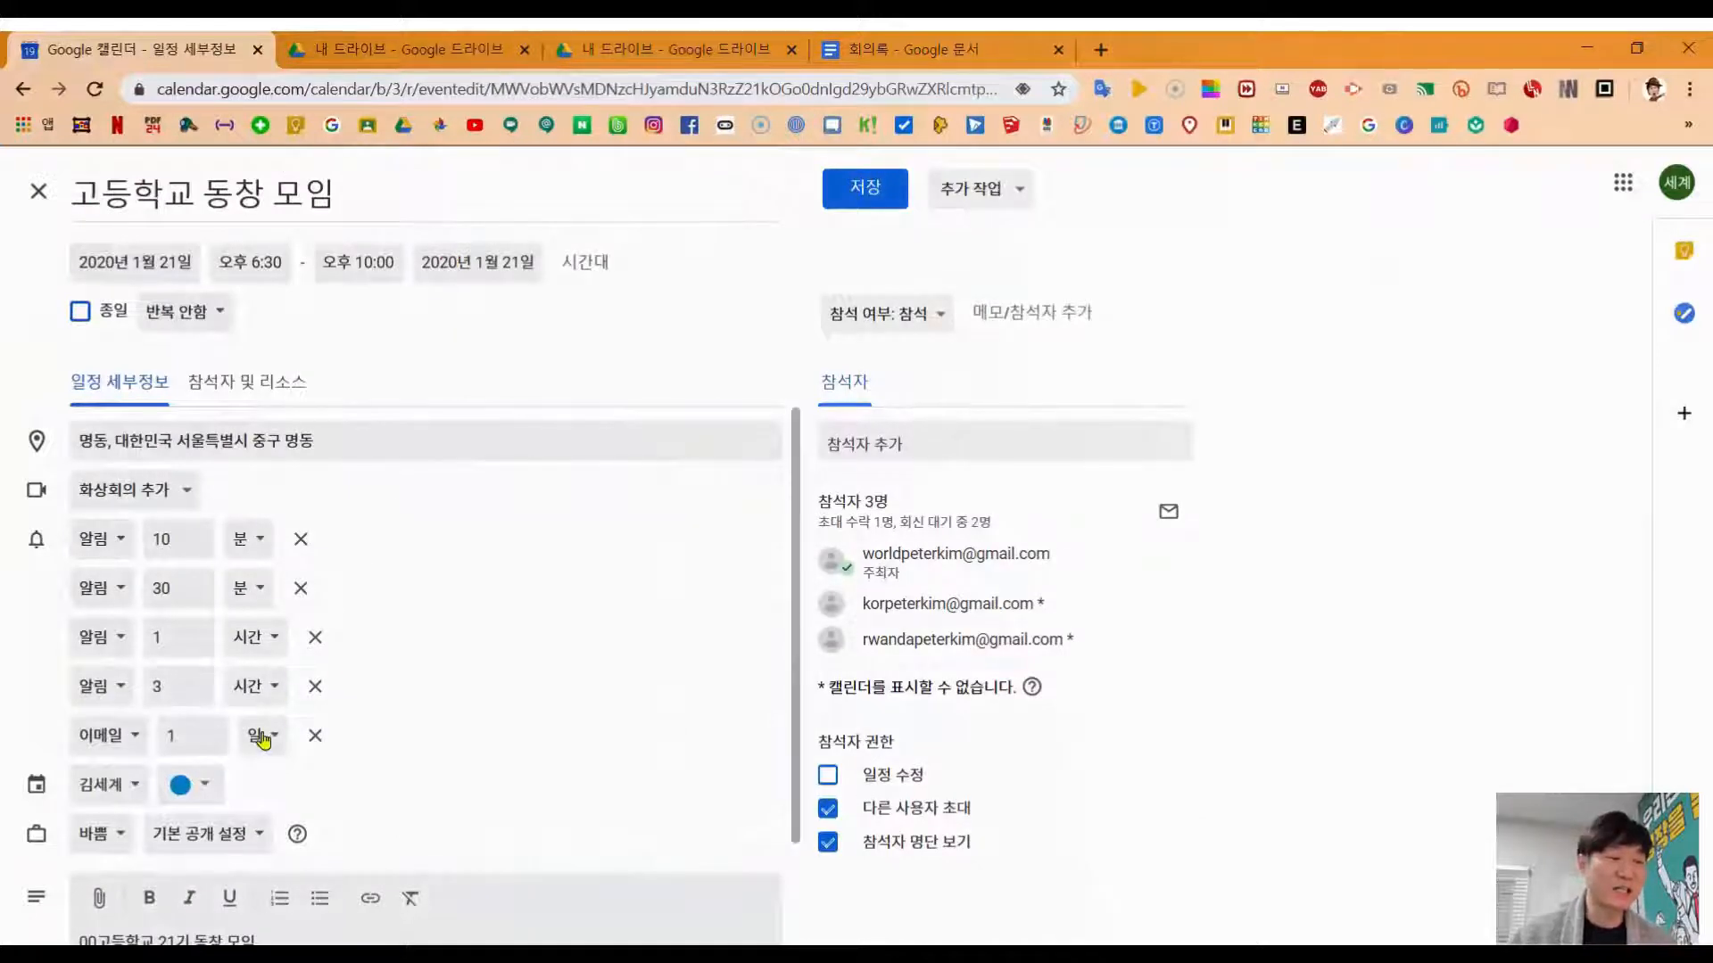
{"action": "scroll", "coordinate": [455, 700], "scroll_direction": "down", "scroll_amount": 2}
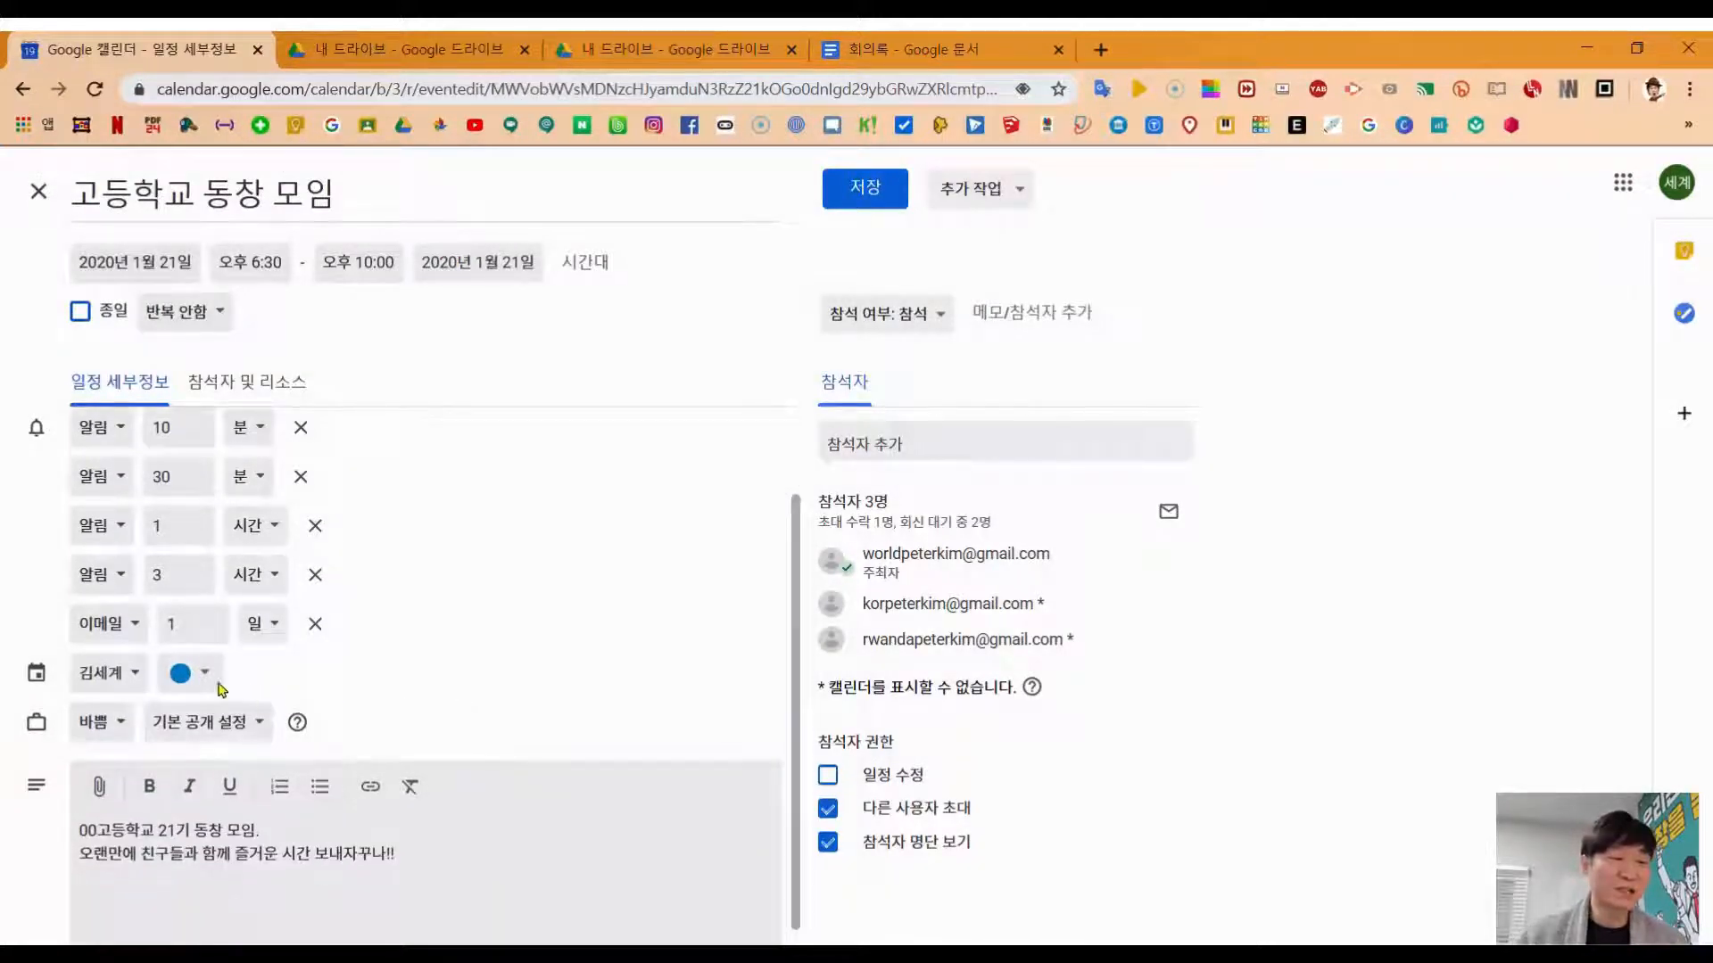
{"action": "left_click", "coordinate": [132, 680]}
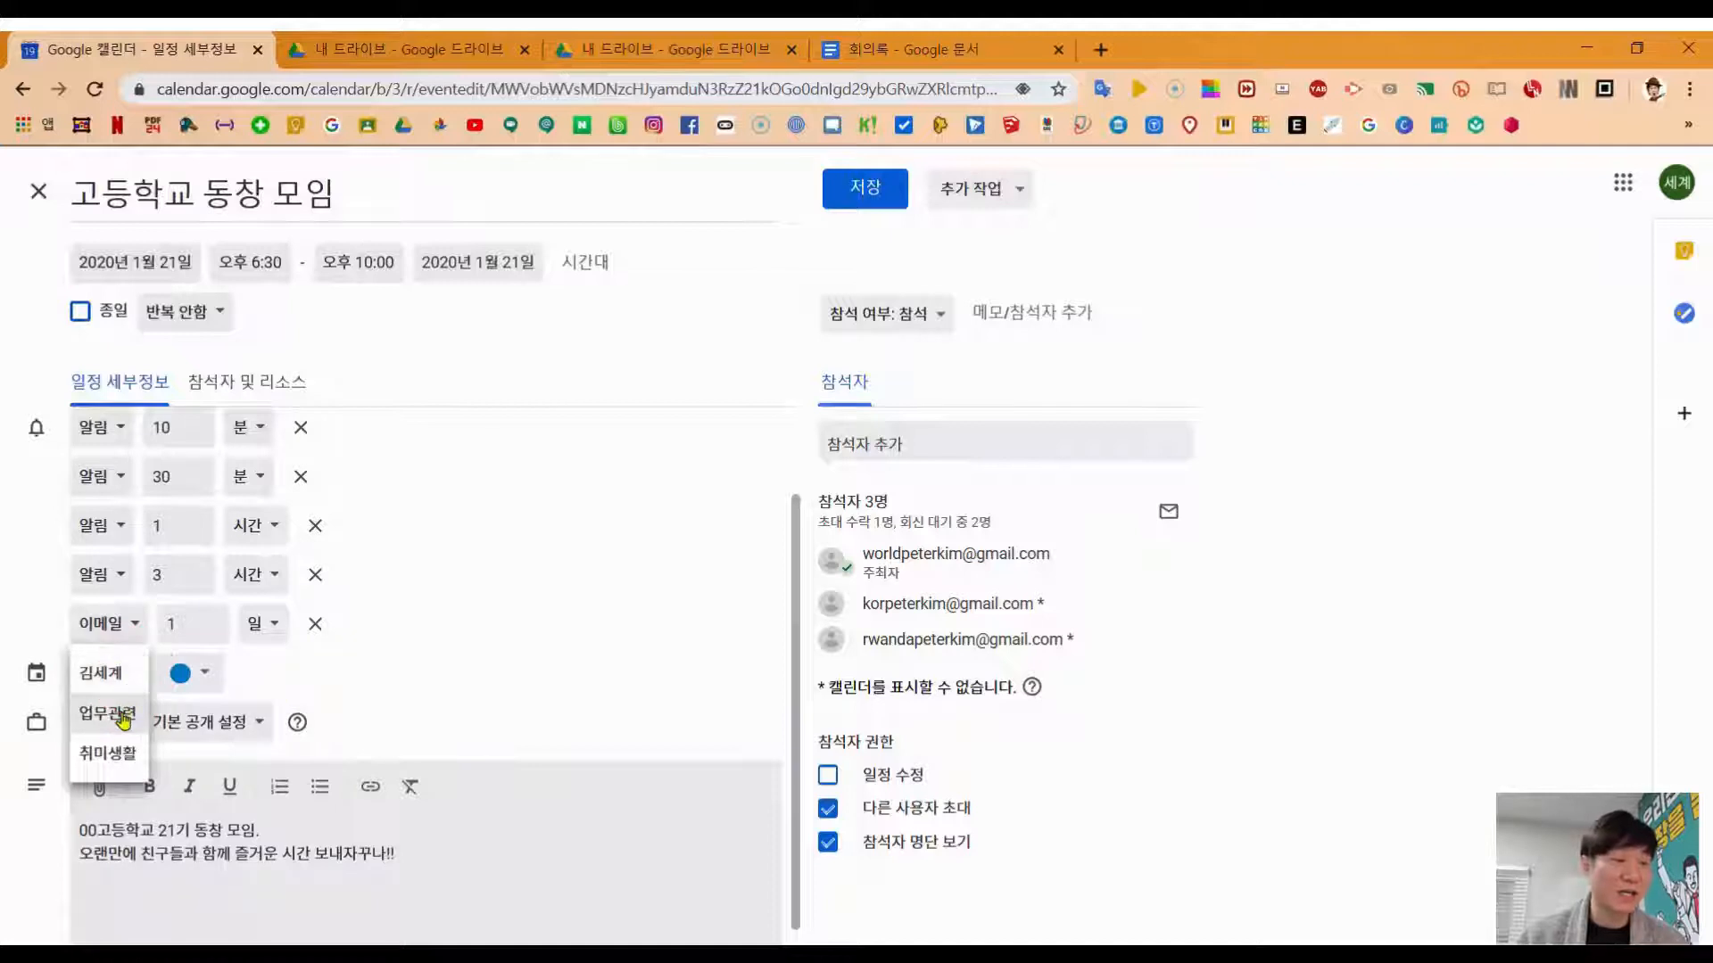
{"action": "left_click", "coordinate": [131, 758]}
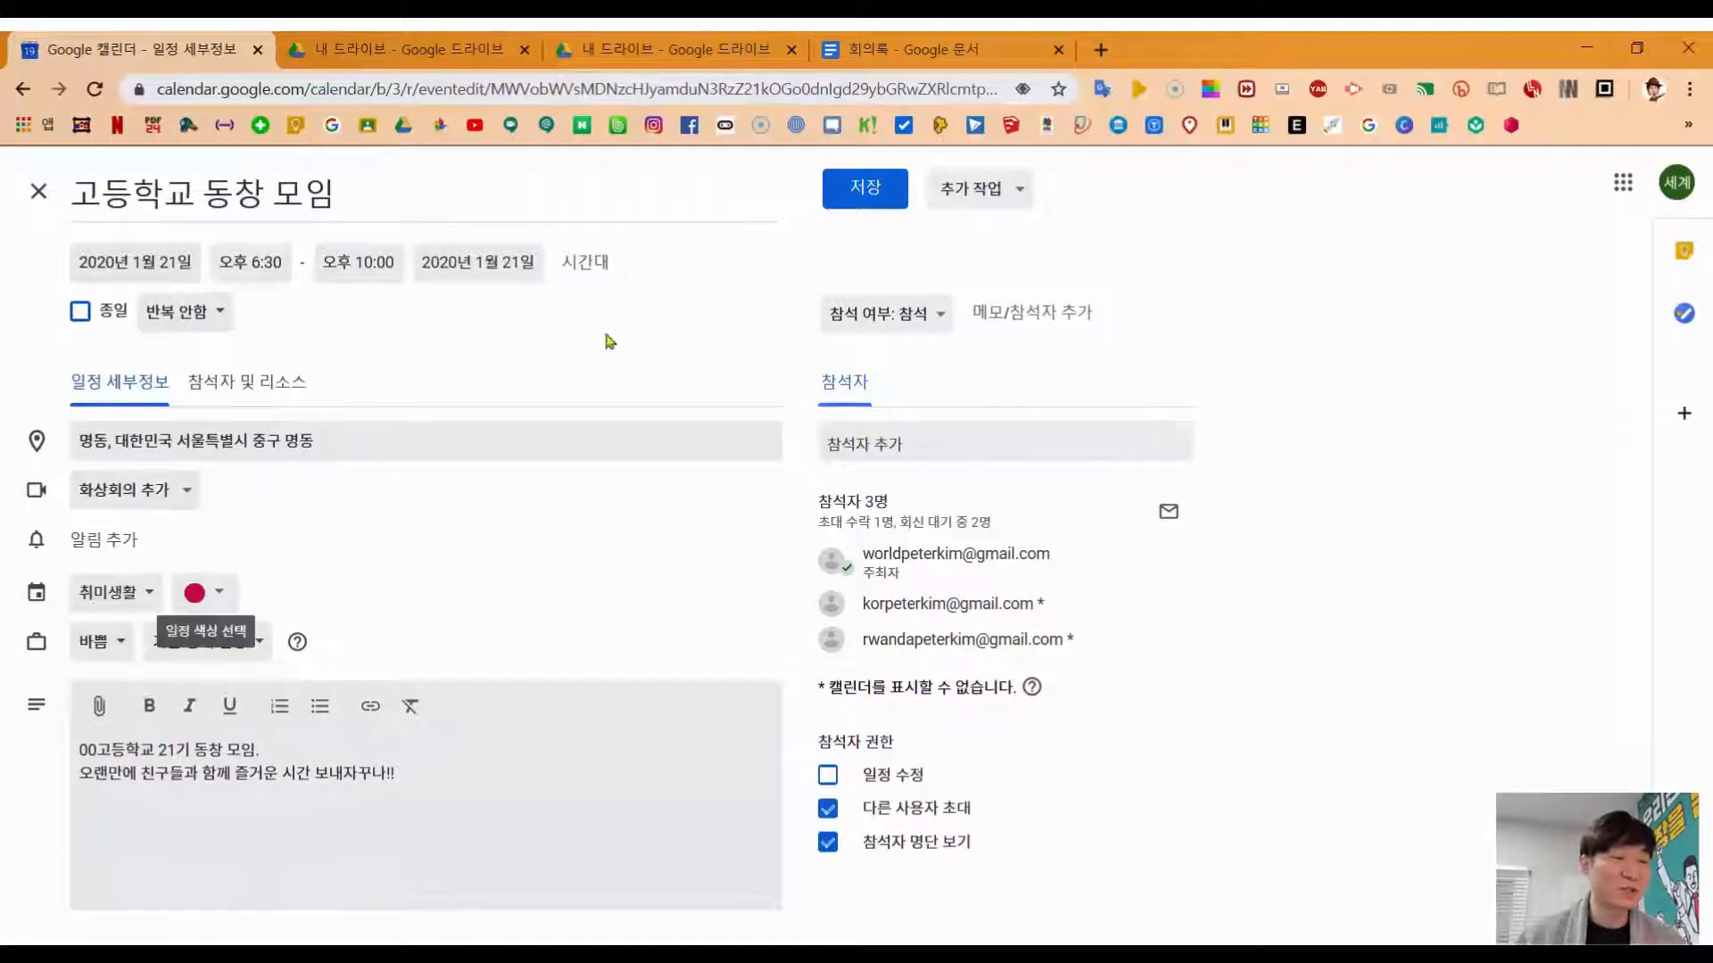
{"action": "left_click", "coordinate": [862, 191]}
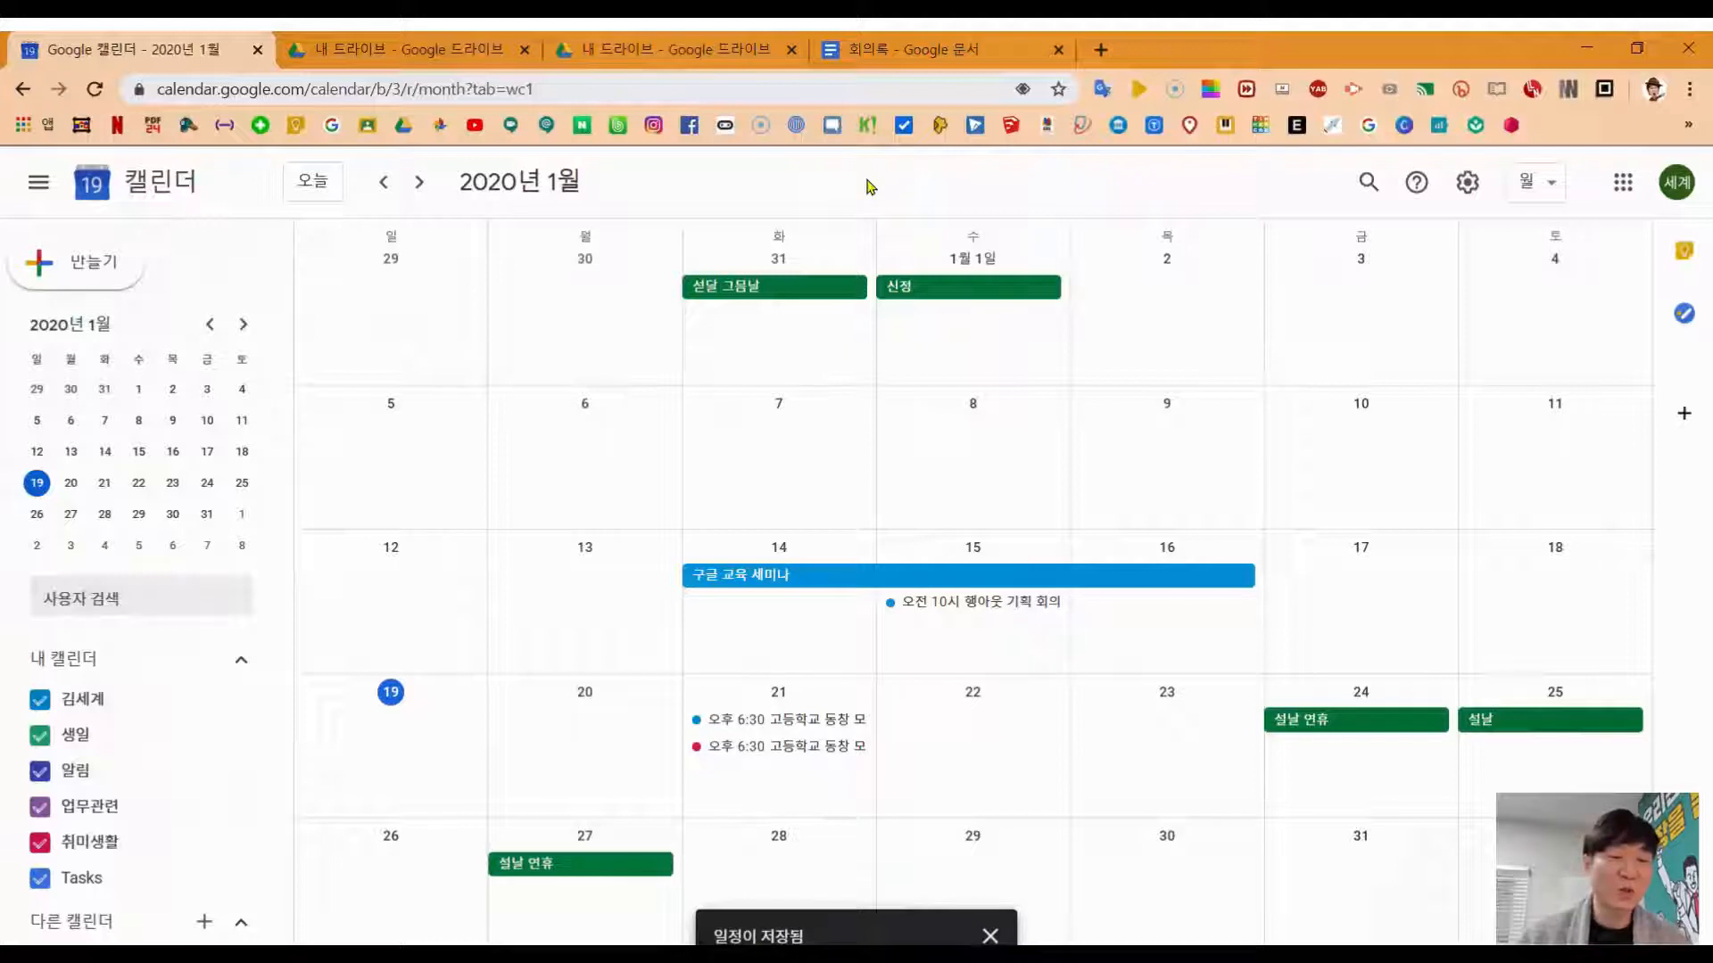
Step: Delete the blue 고등학교 동창 모임 duplicate and move the January 15 행아웃 기획 회의 into 업무관련
{"action": "left_click", "coordinate": [783, 719]}
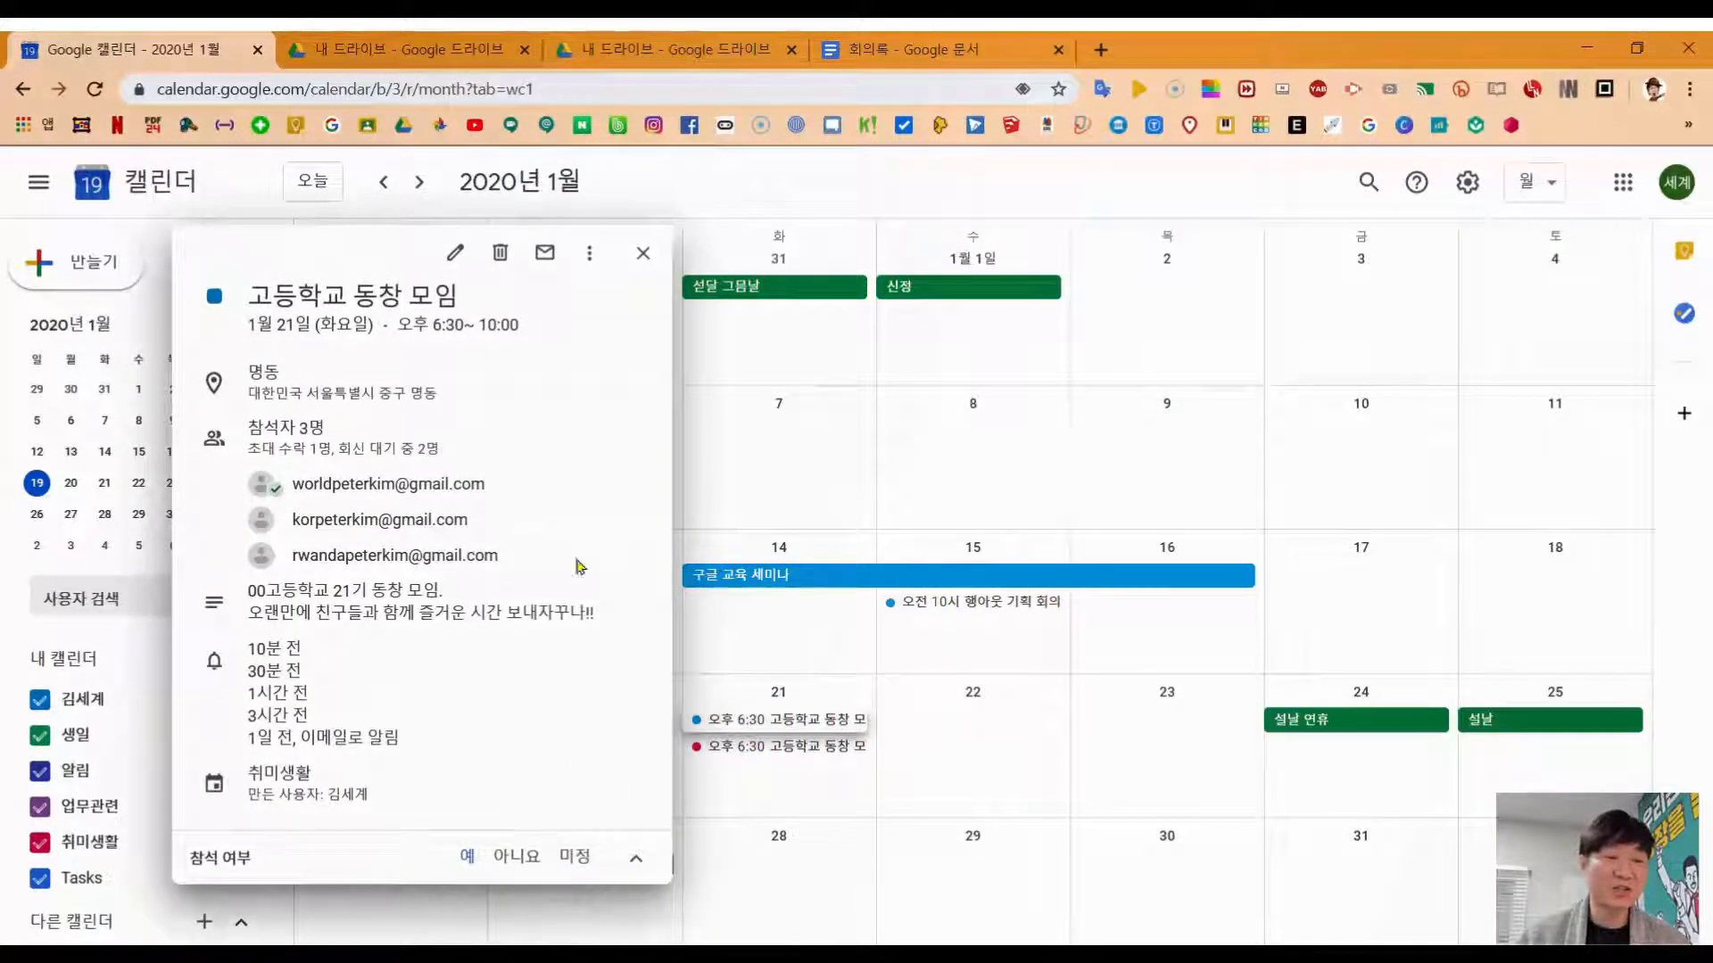
{"action": "left_click", "coordinate": [504, 254]}
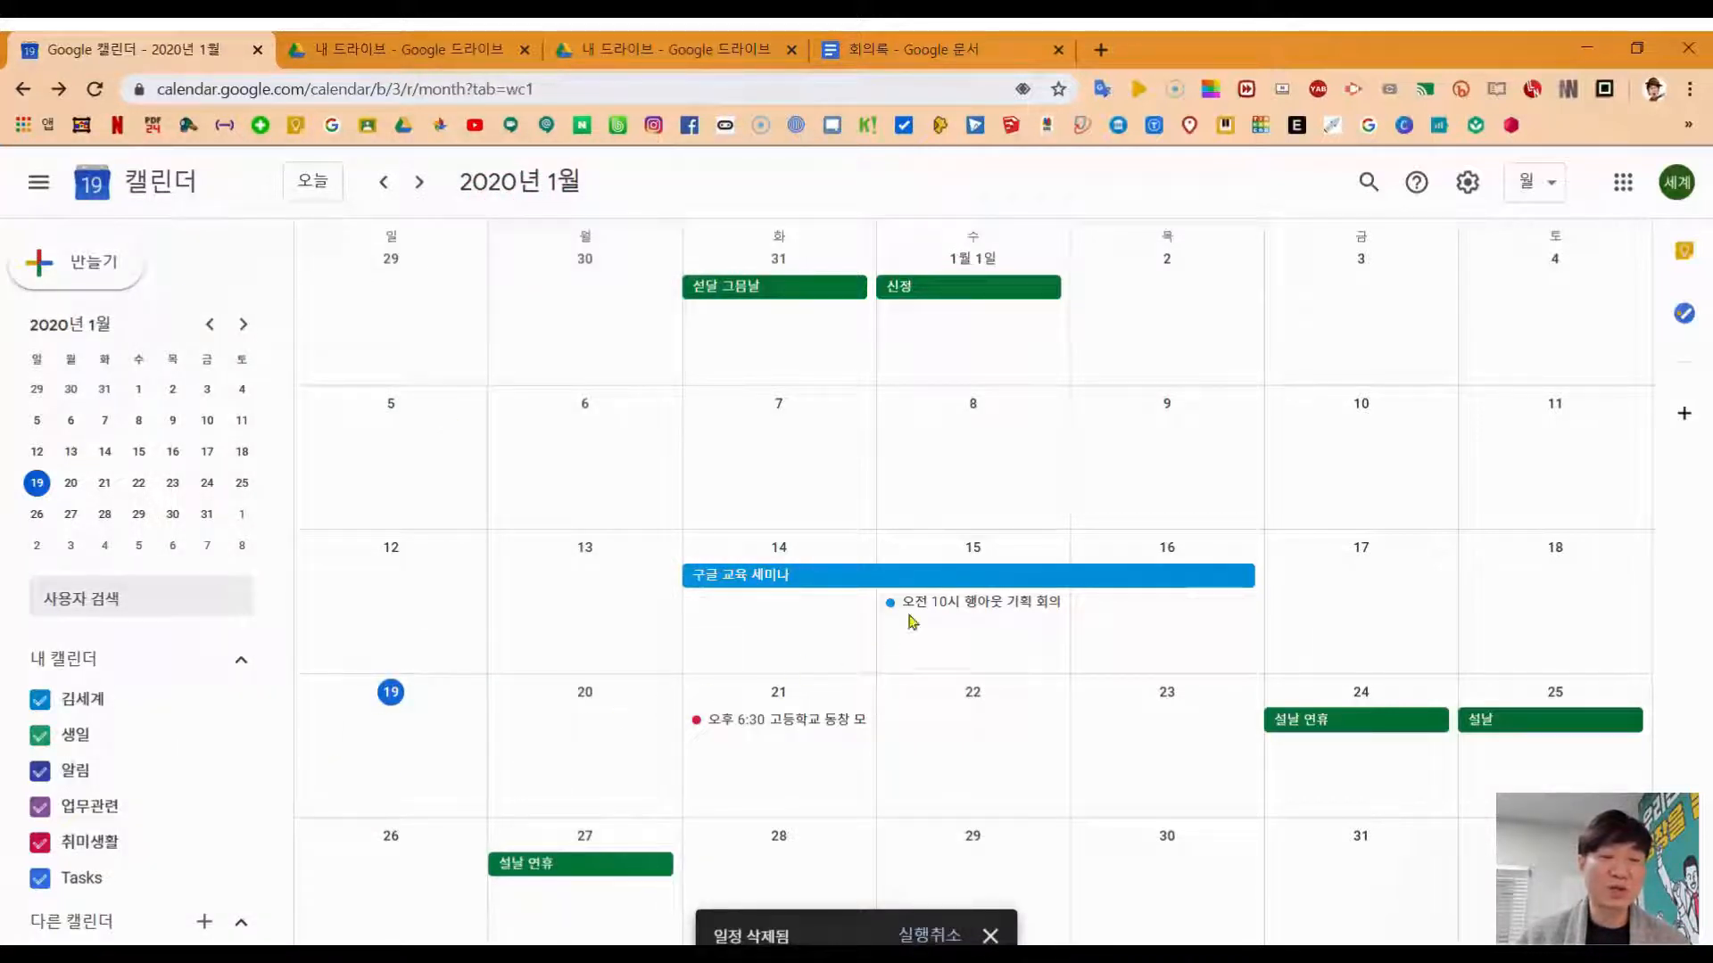
{"action": "left_click", "coordinate": [932, 607]}
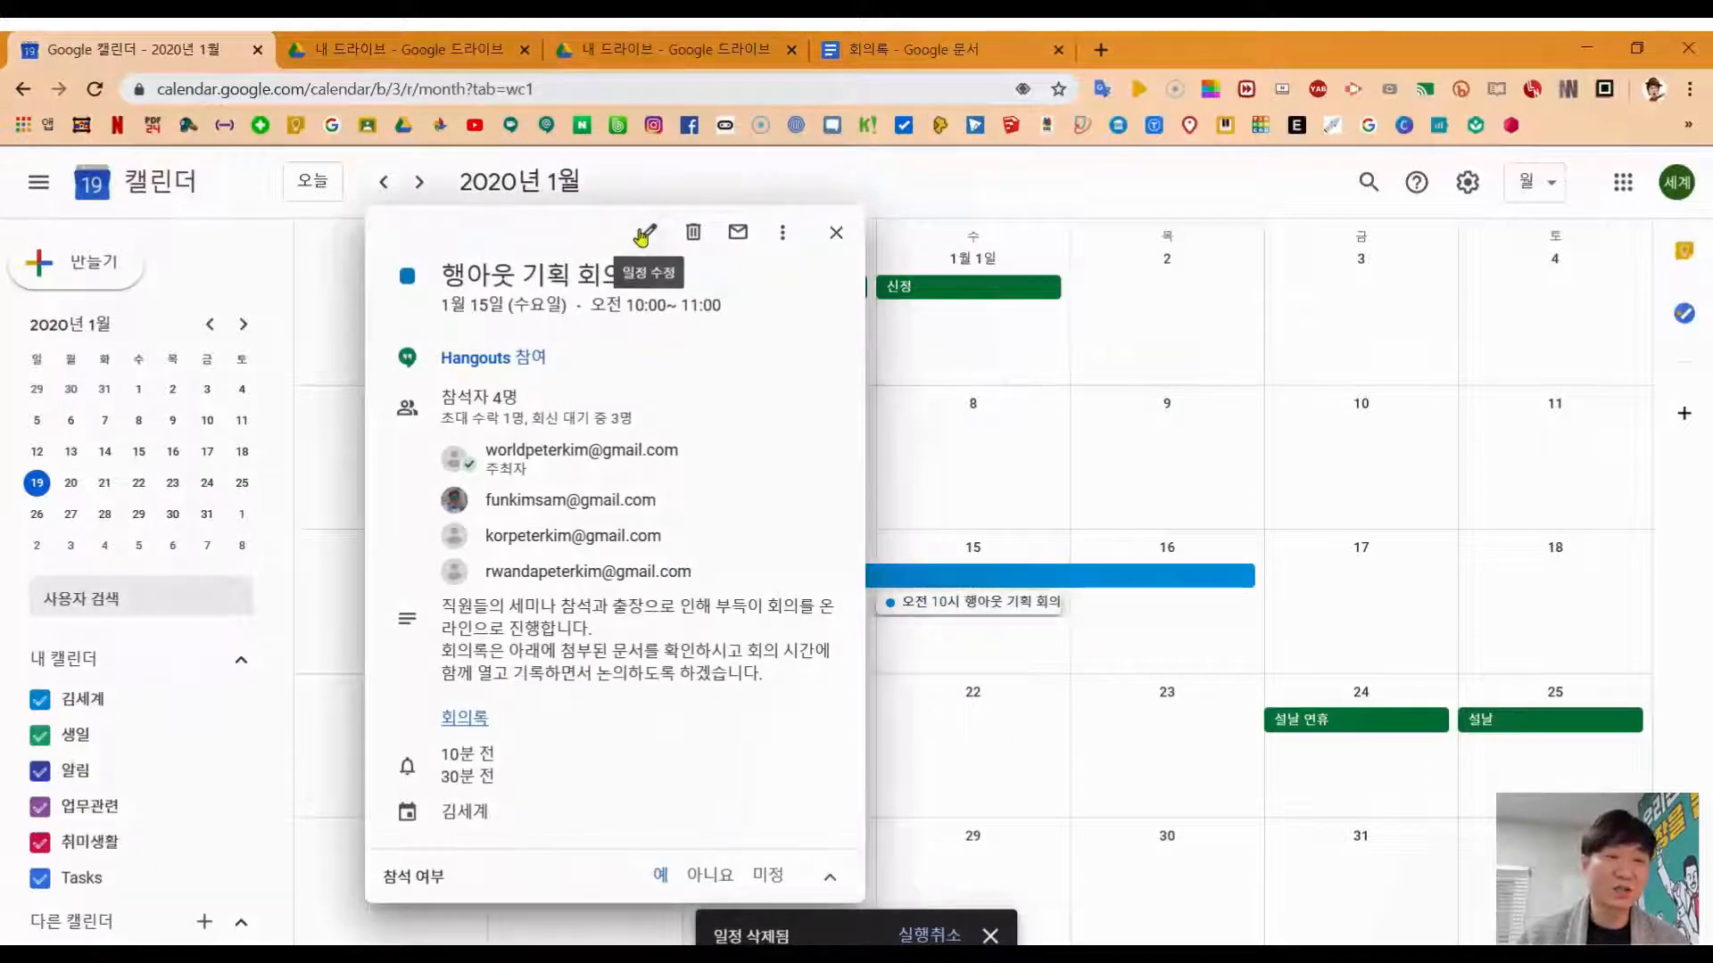
{"action": "left_click", "coordinate": [648, 232]}
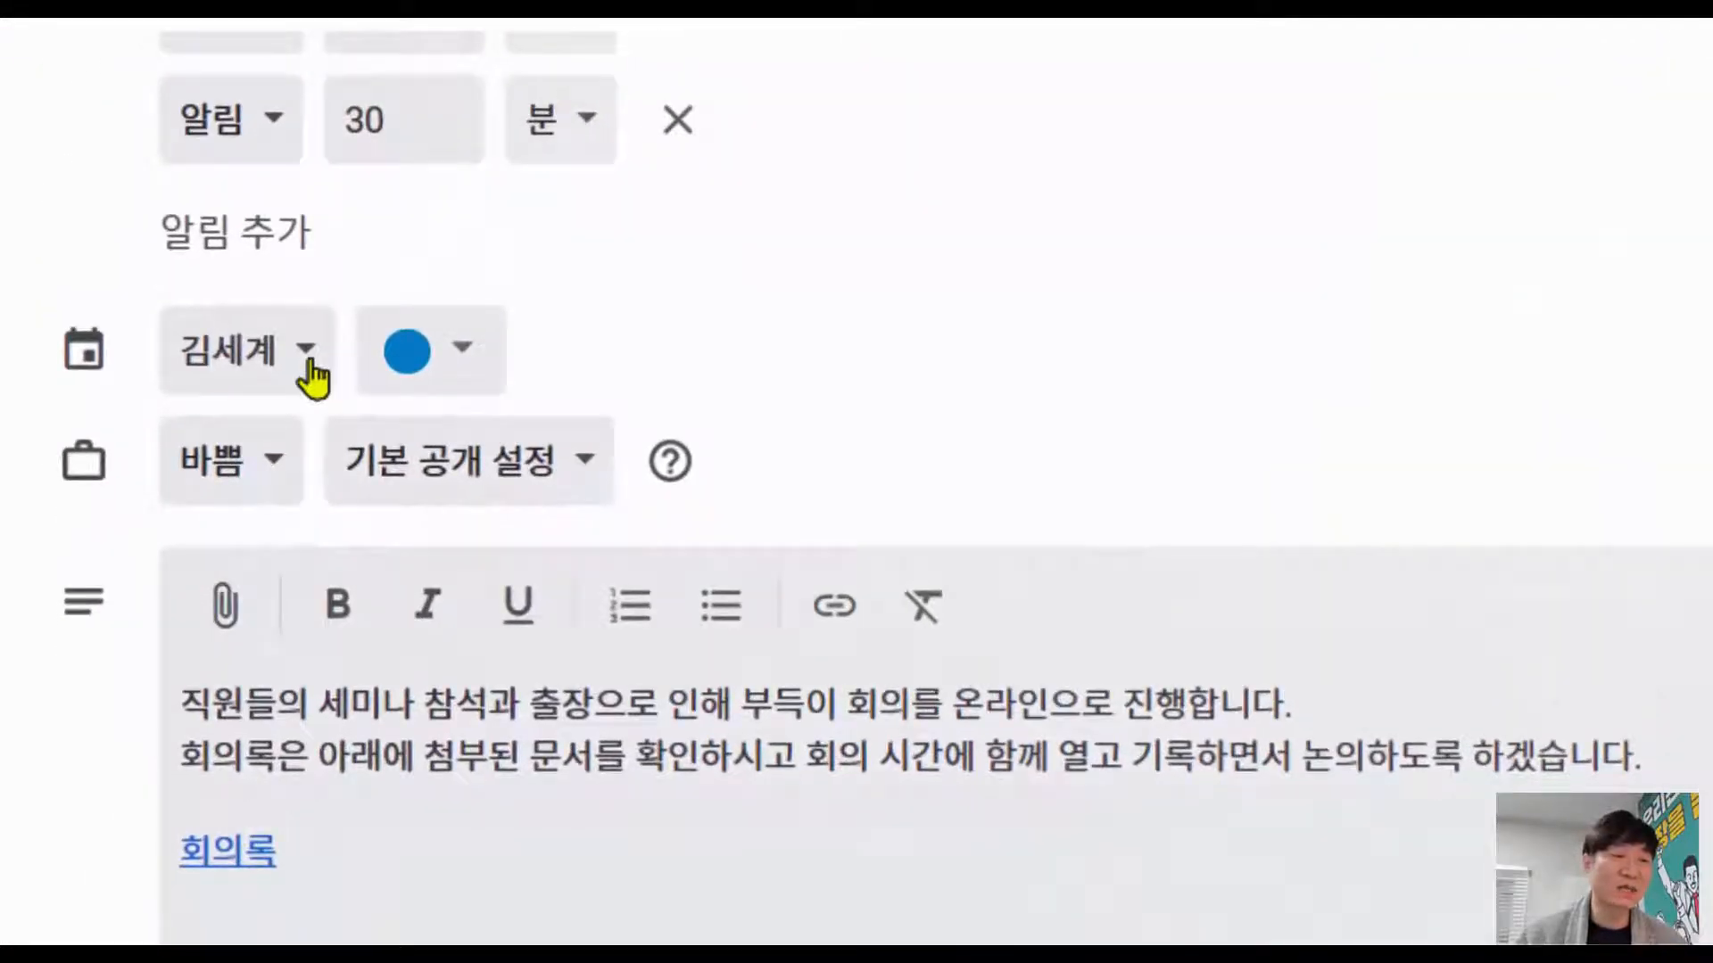
{"action": "left_click", "coordinate": [306, 366]}
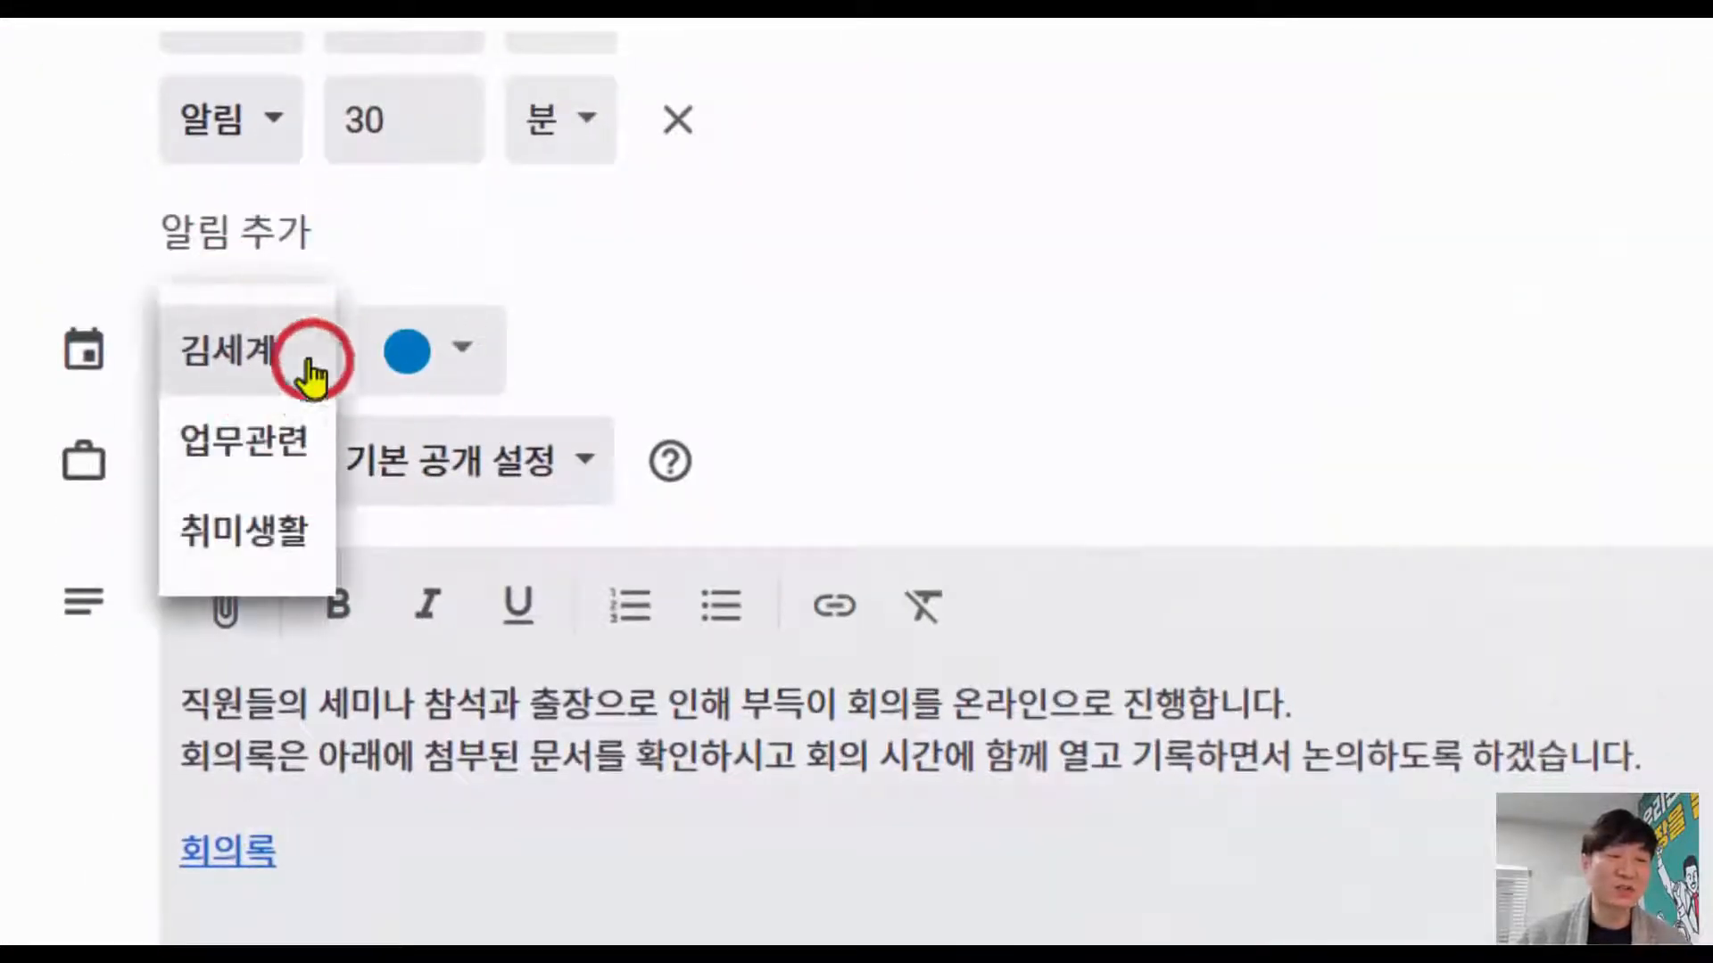
{"action": "left_click", "coordinate": [256, 450]}
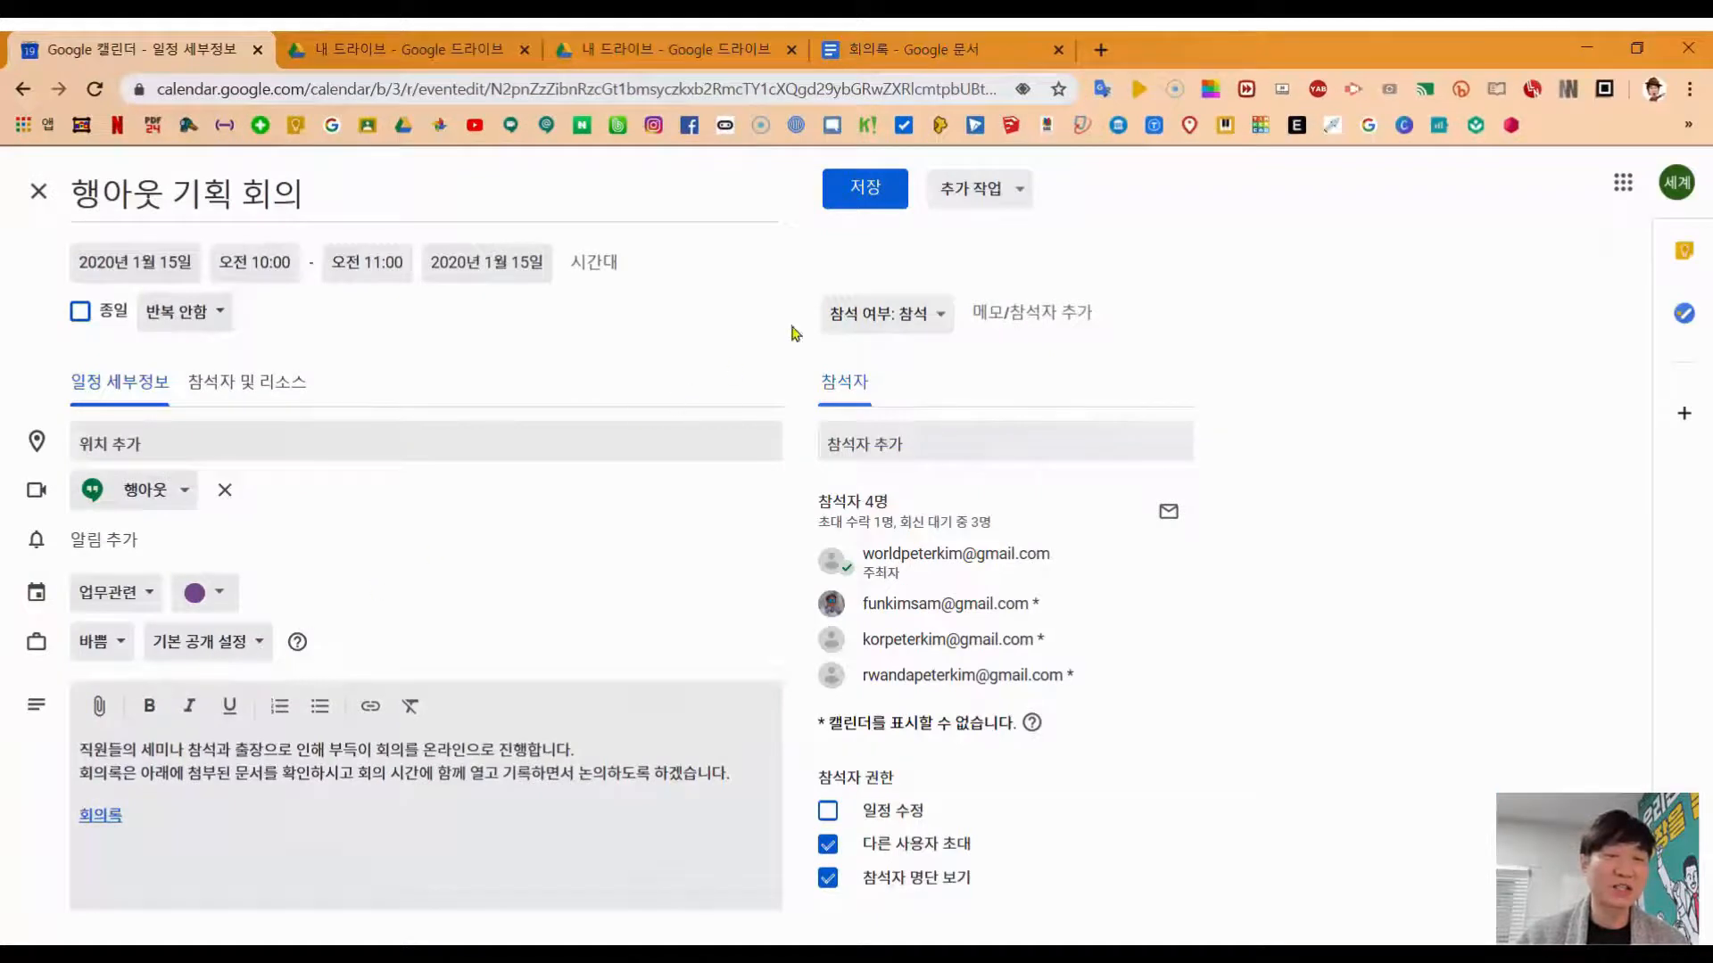
{"action": "left_click", "coordinate": [870, 207]}
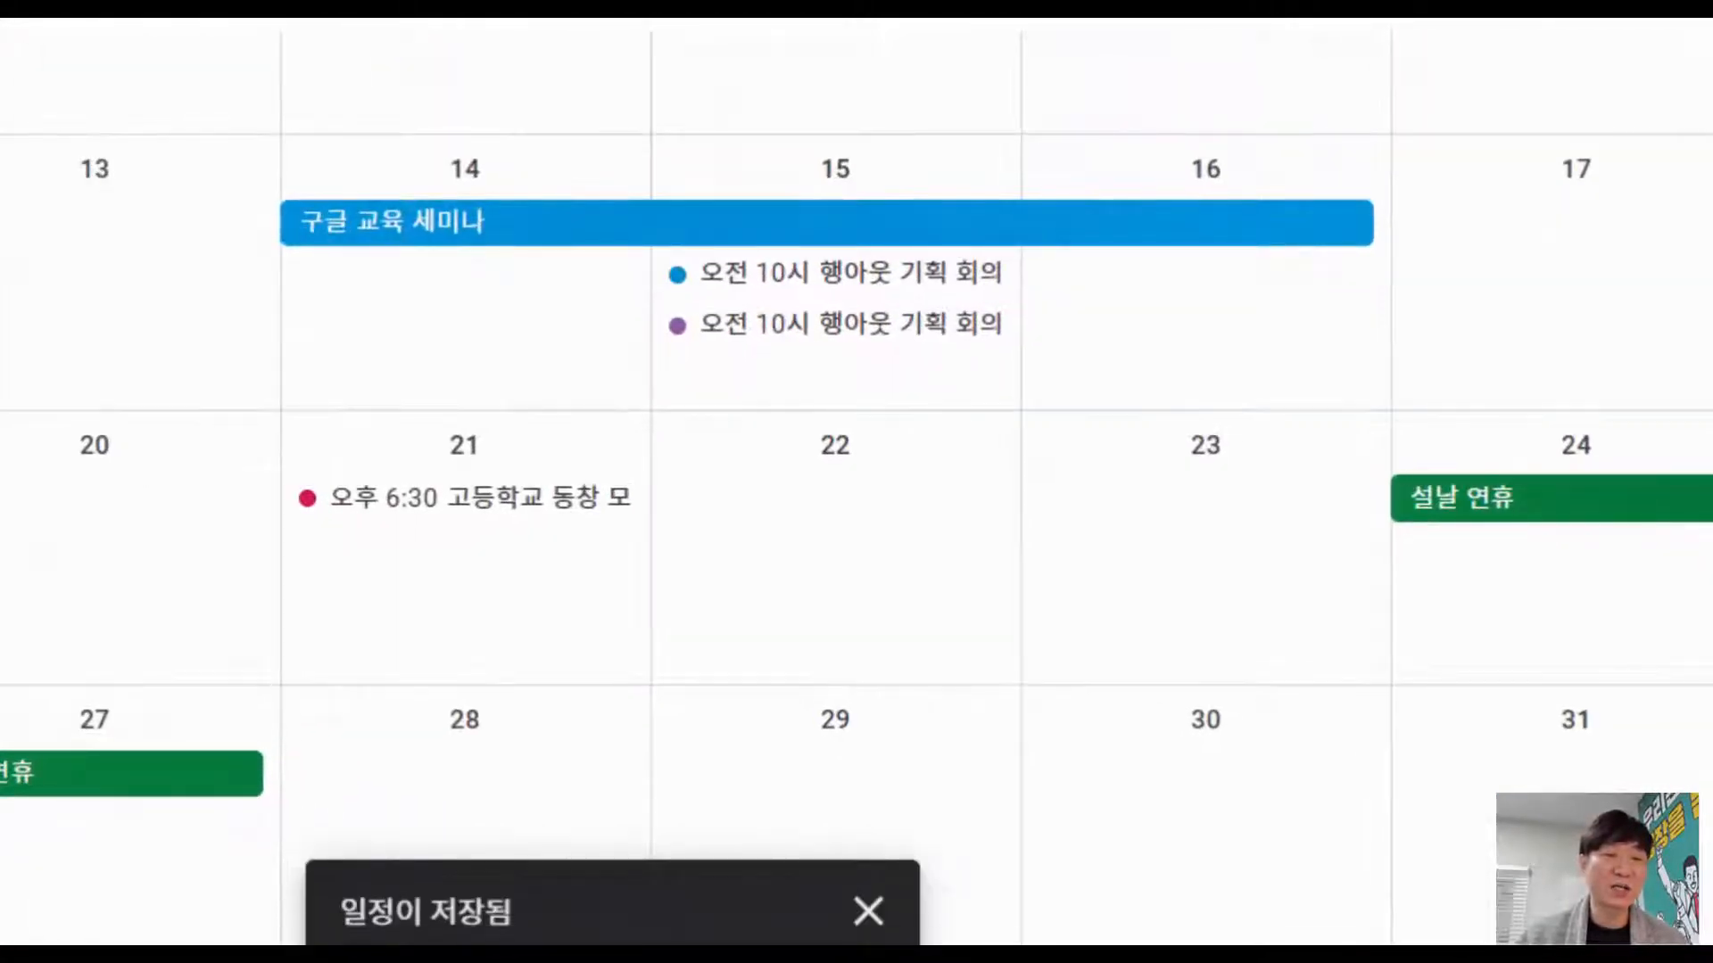
{"action": "right_click", "coordinate": [782, 279]}
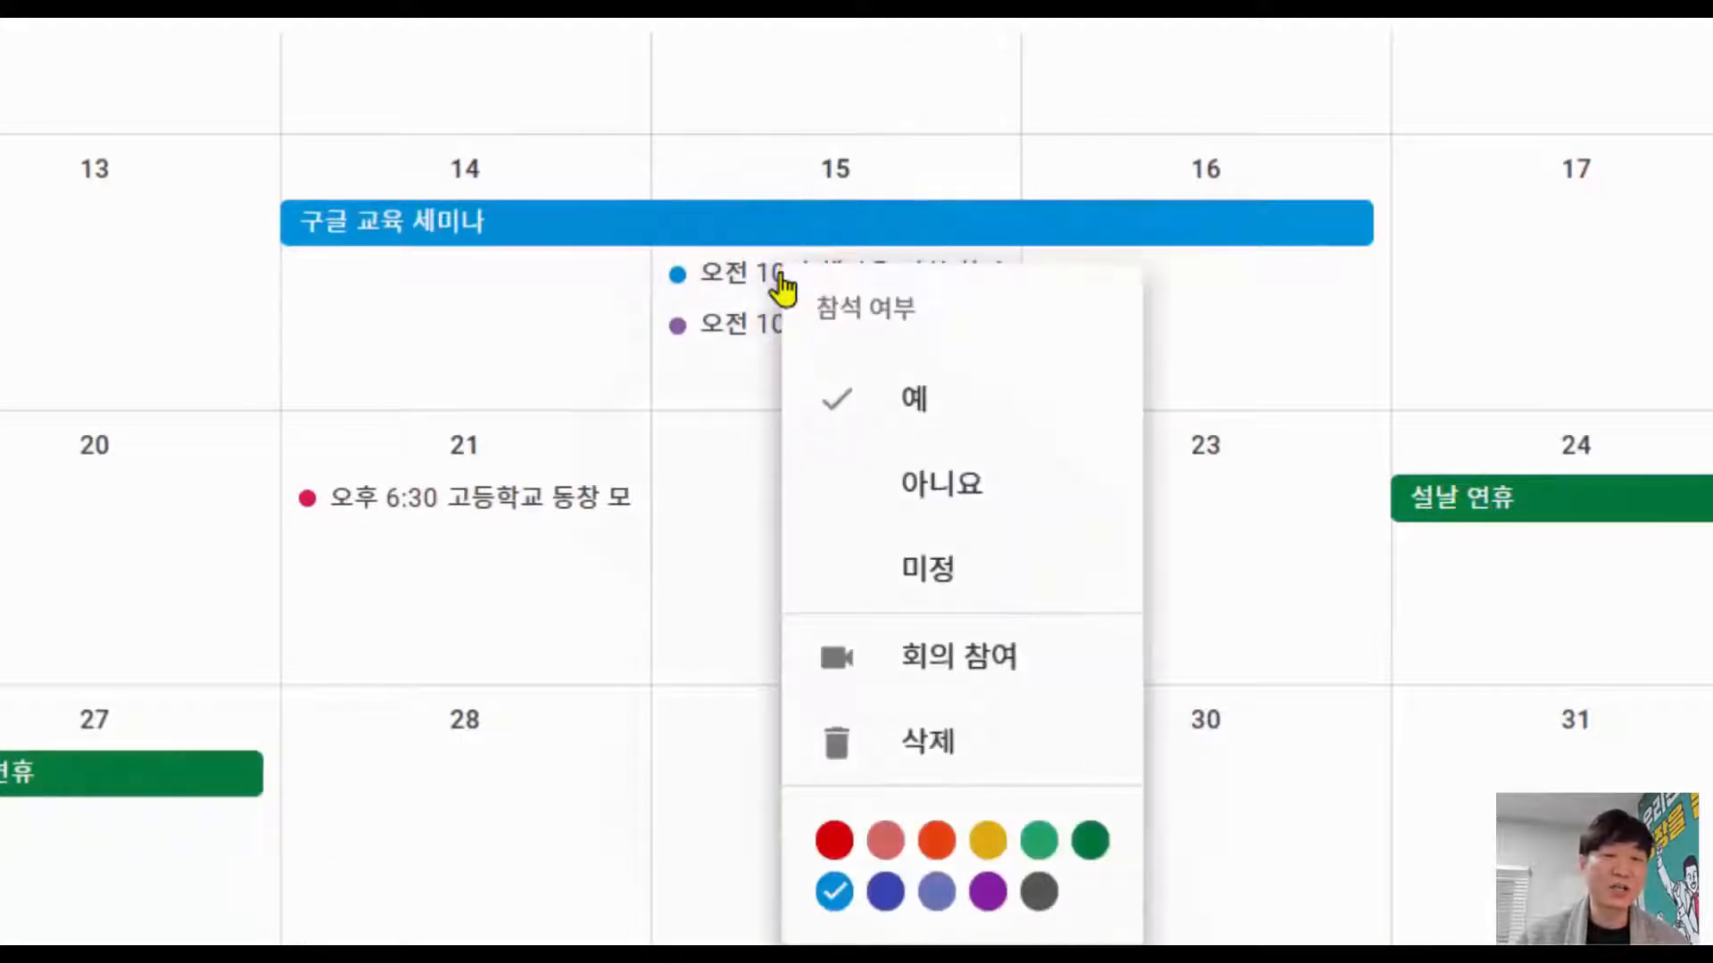
{"action": "left_click", "coordinate": [928, 738]}
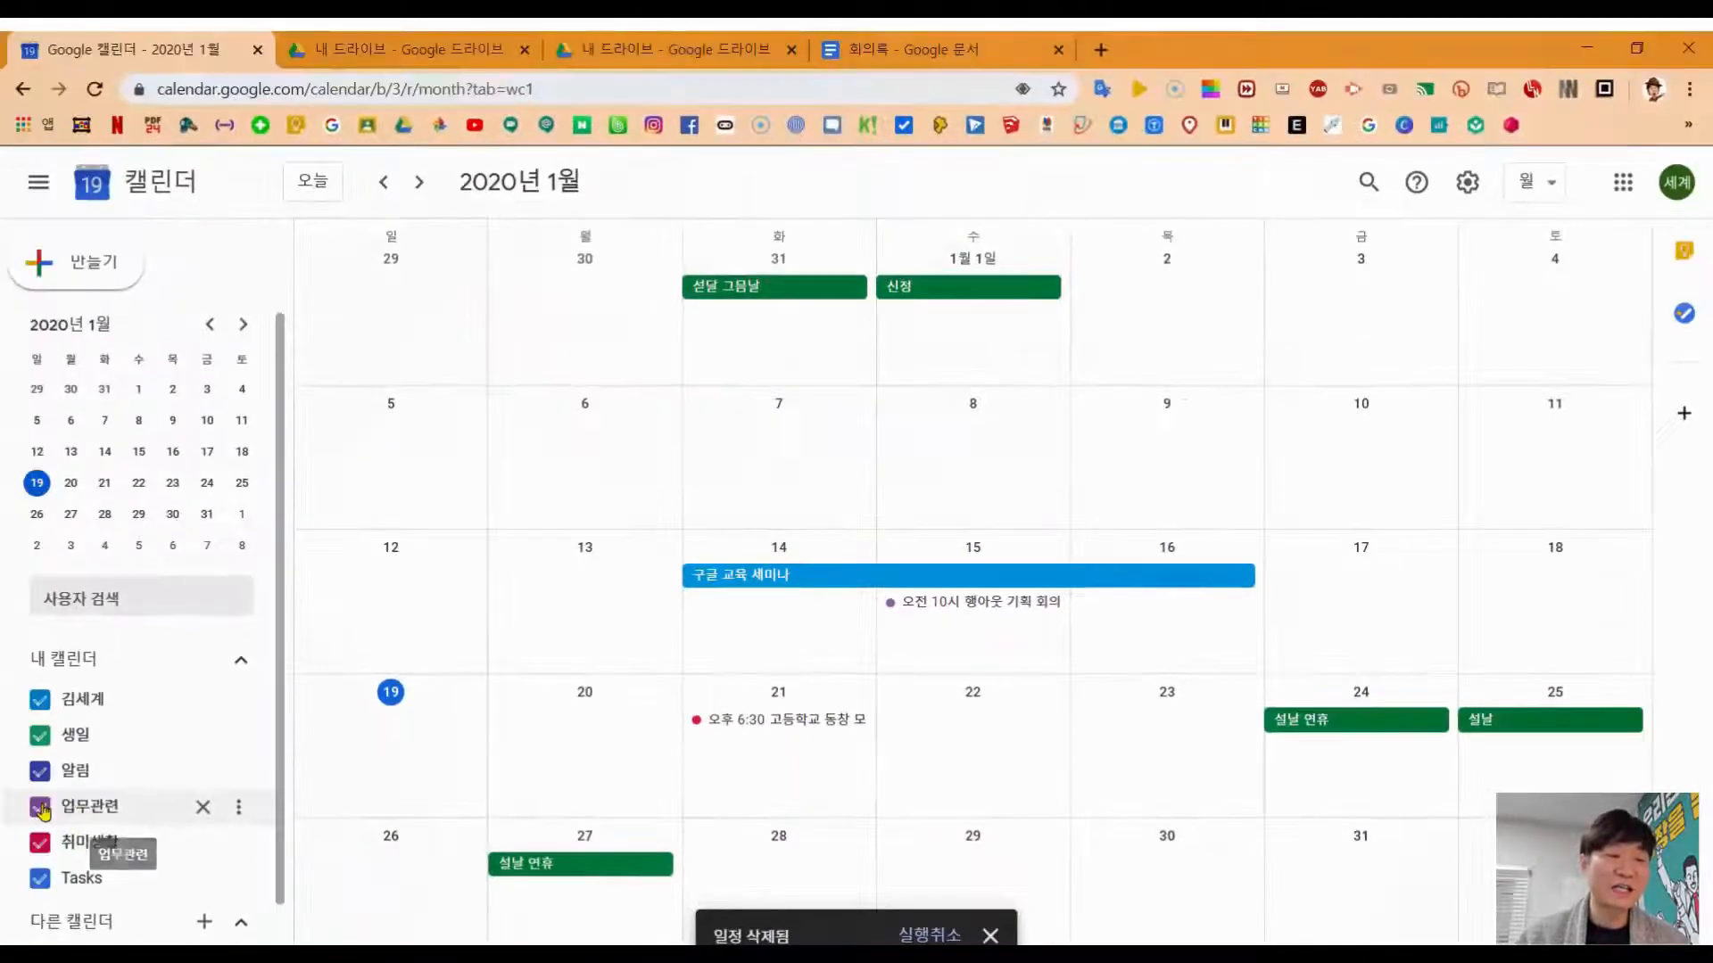
{"action": "left_click", "coordinate": [40, 807]}
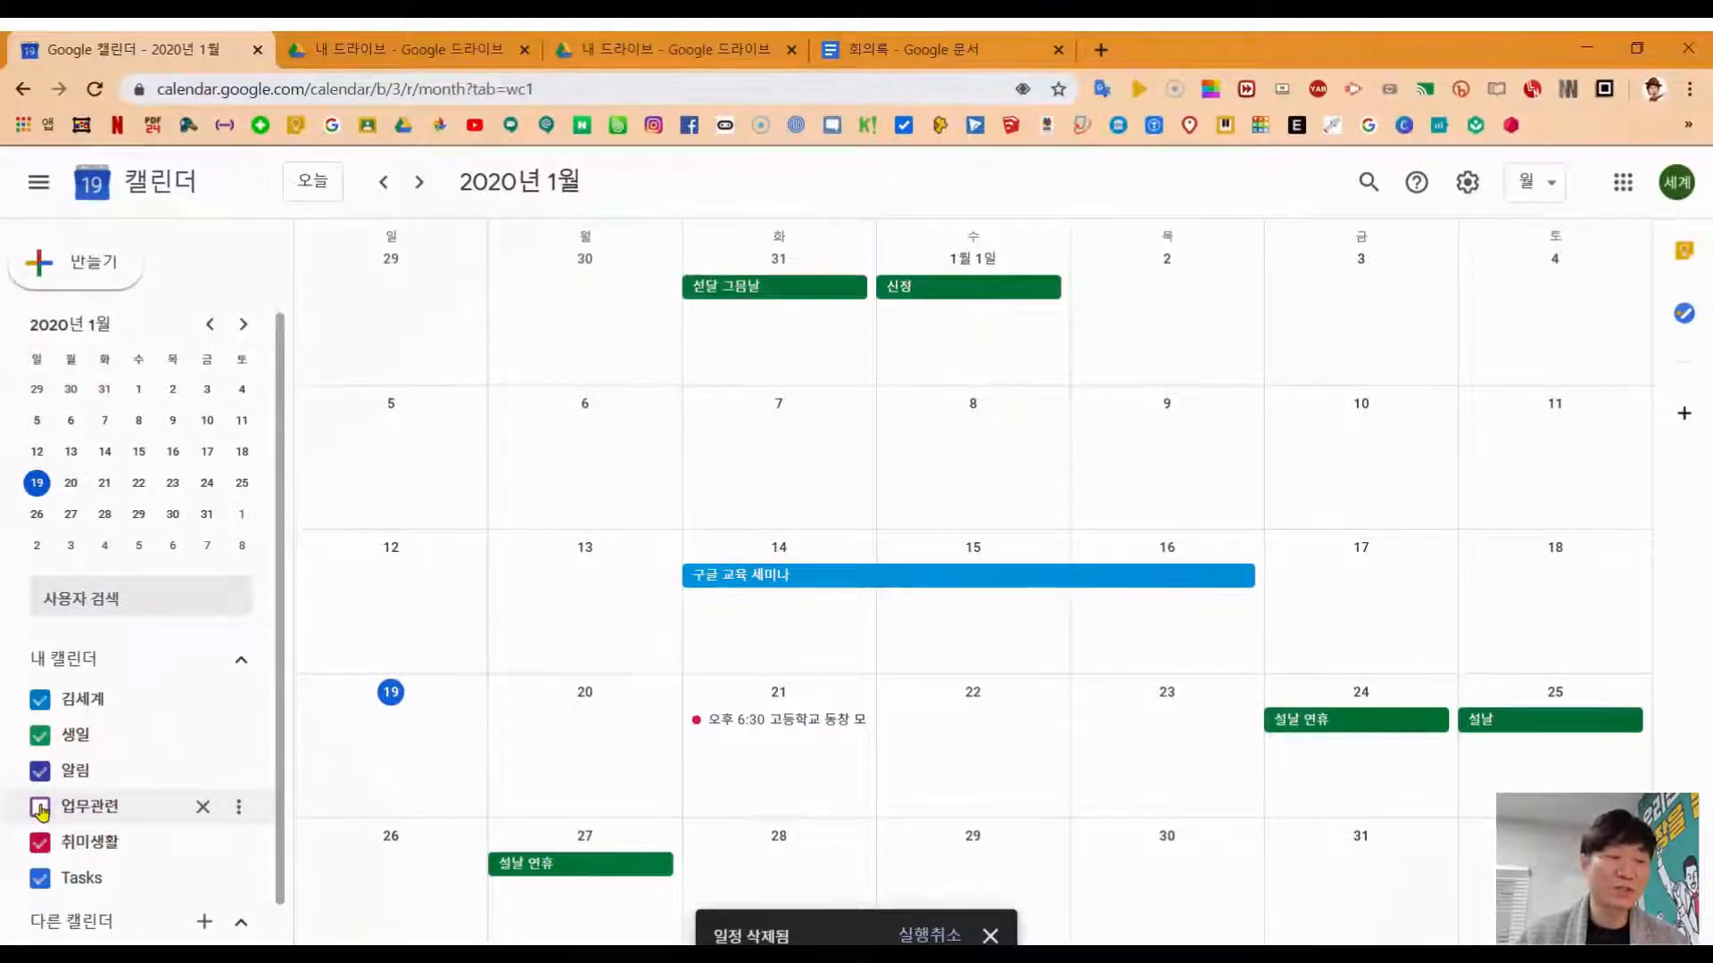
{"action": "left_click", "coordinate": [41, 807]}
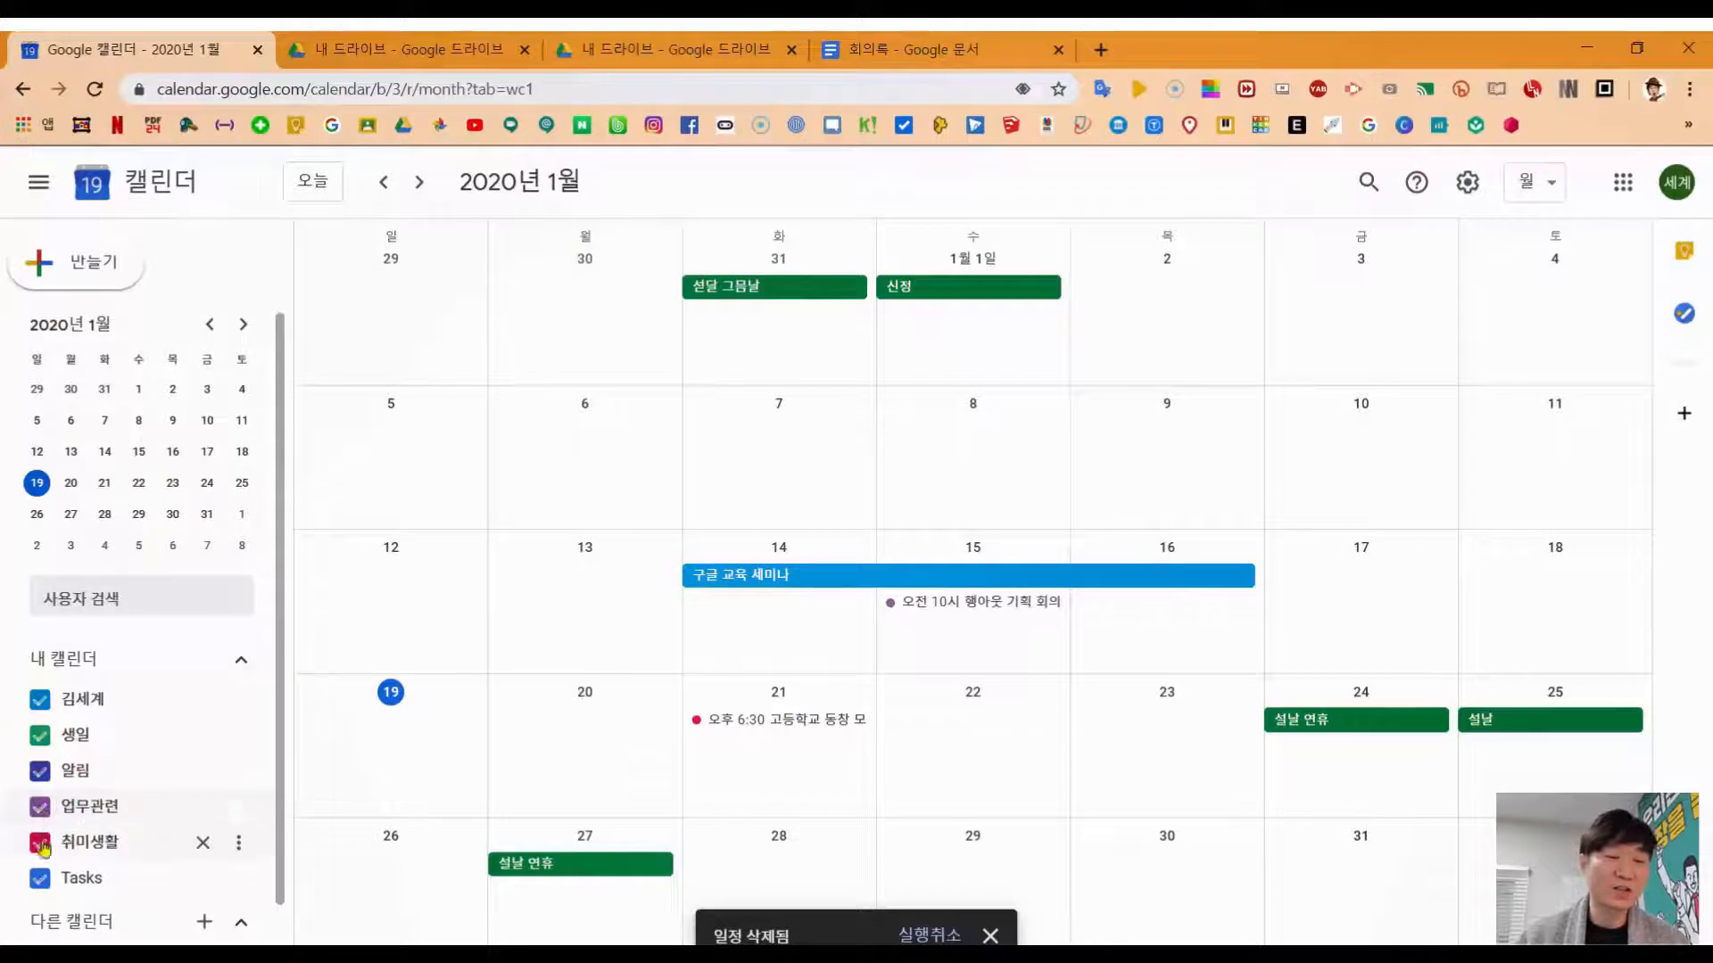
{"action": "left_click", "coordinate": [41, 845]}
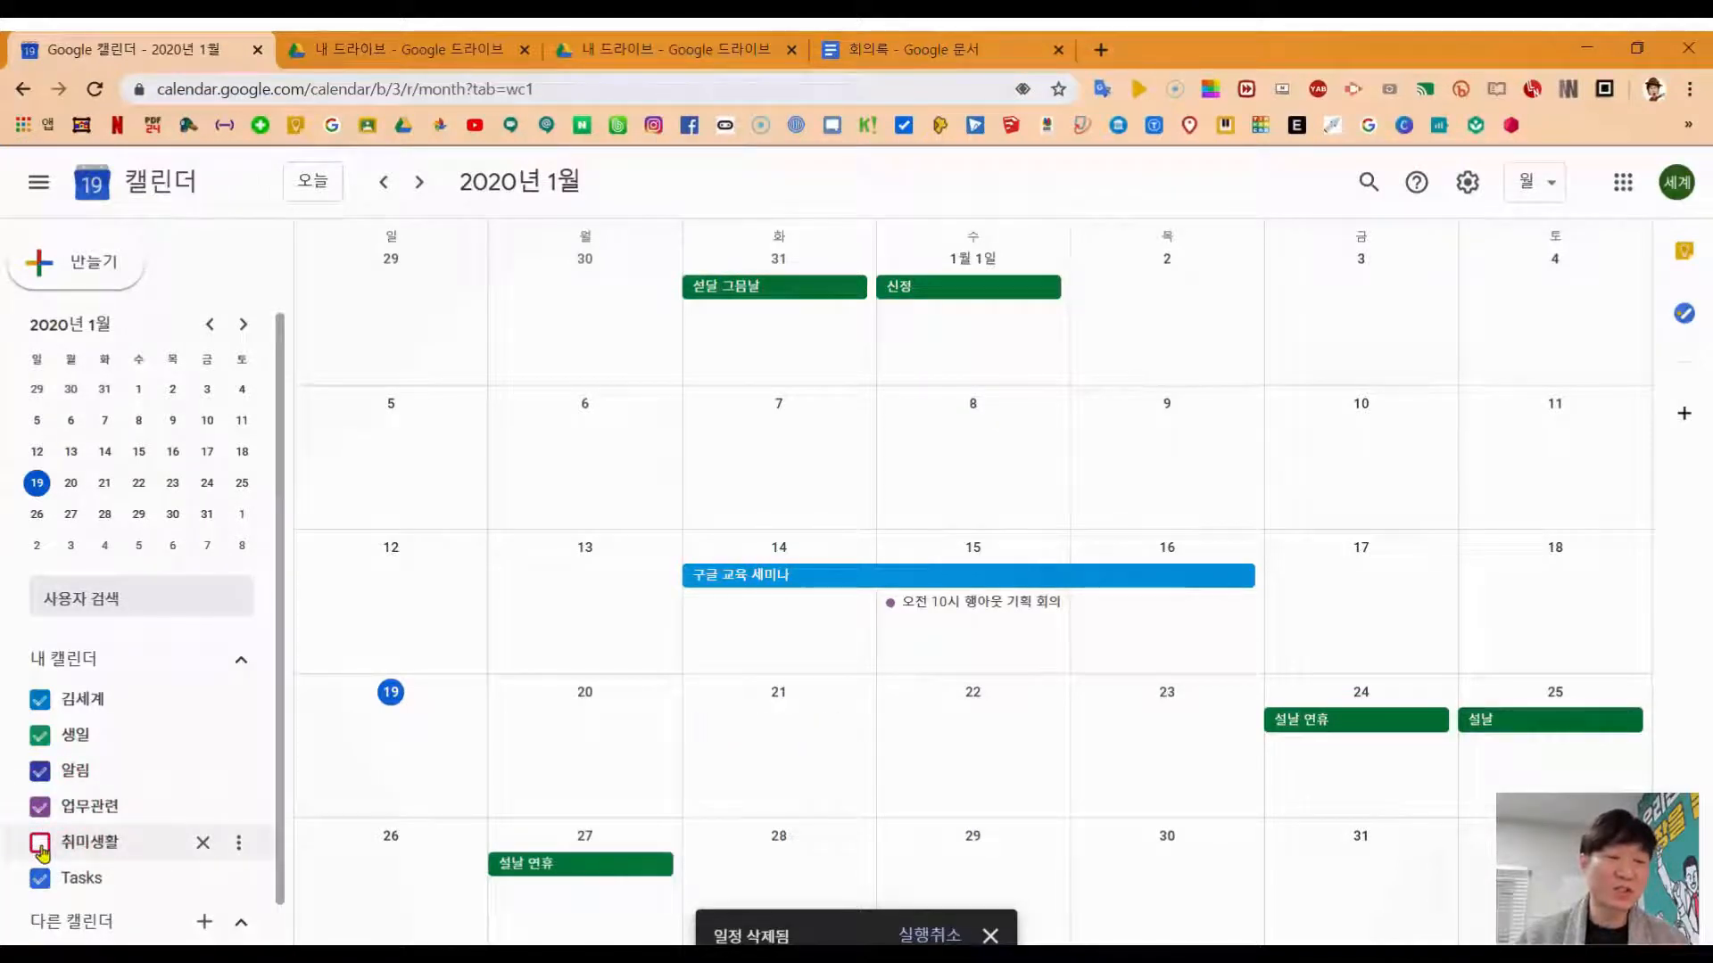
{"action": "left_click", "coordinate": [41, 846]}
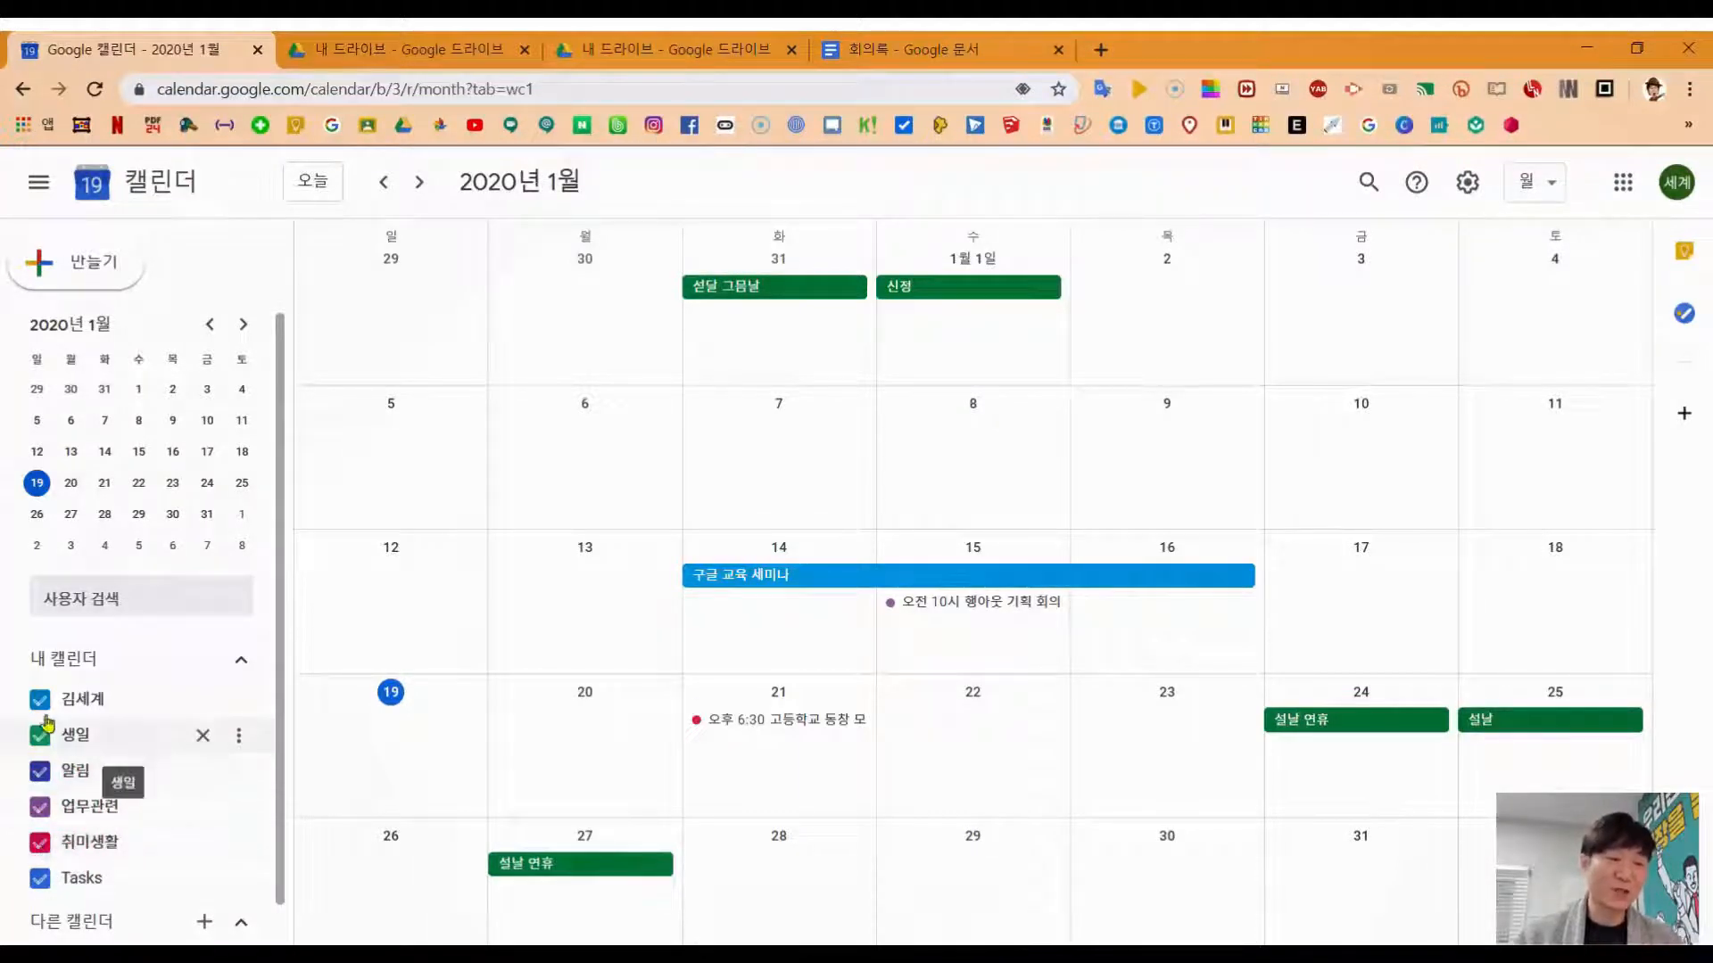
{"action": "left_click", "coordinate": [41, 701]}
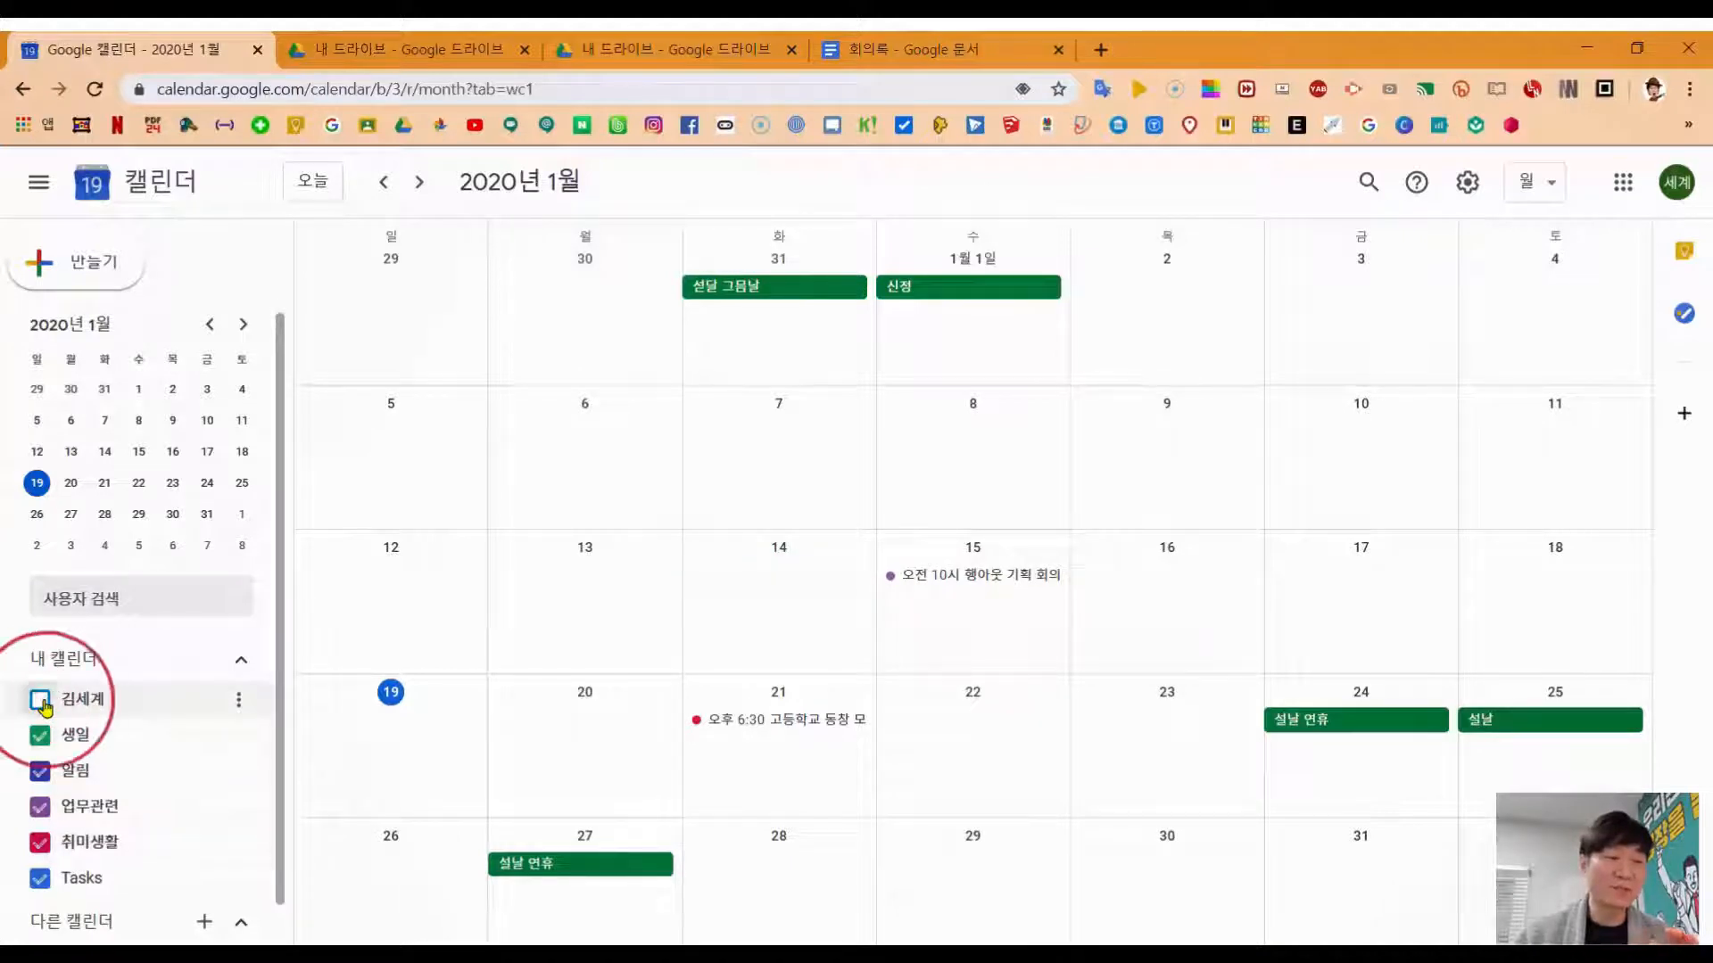
{"action": "left_click", "coordinate": [41, 701]}
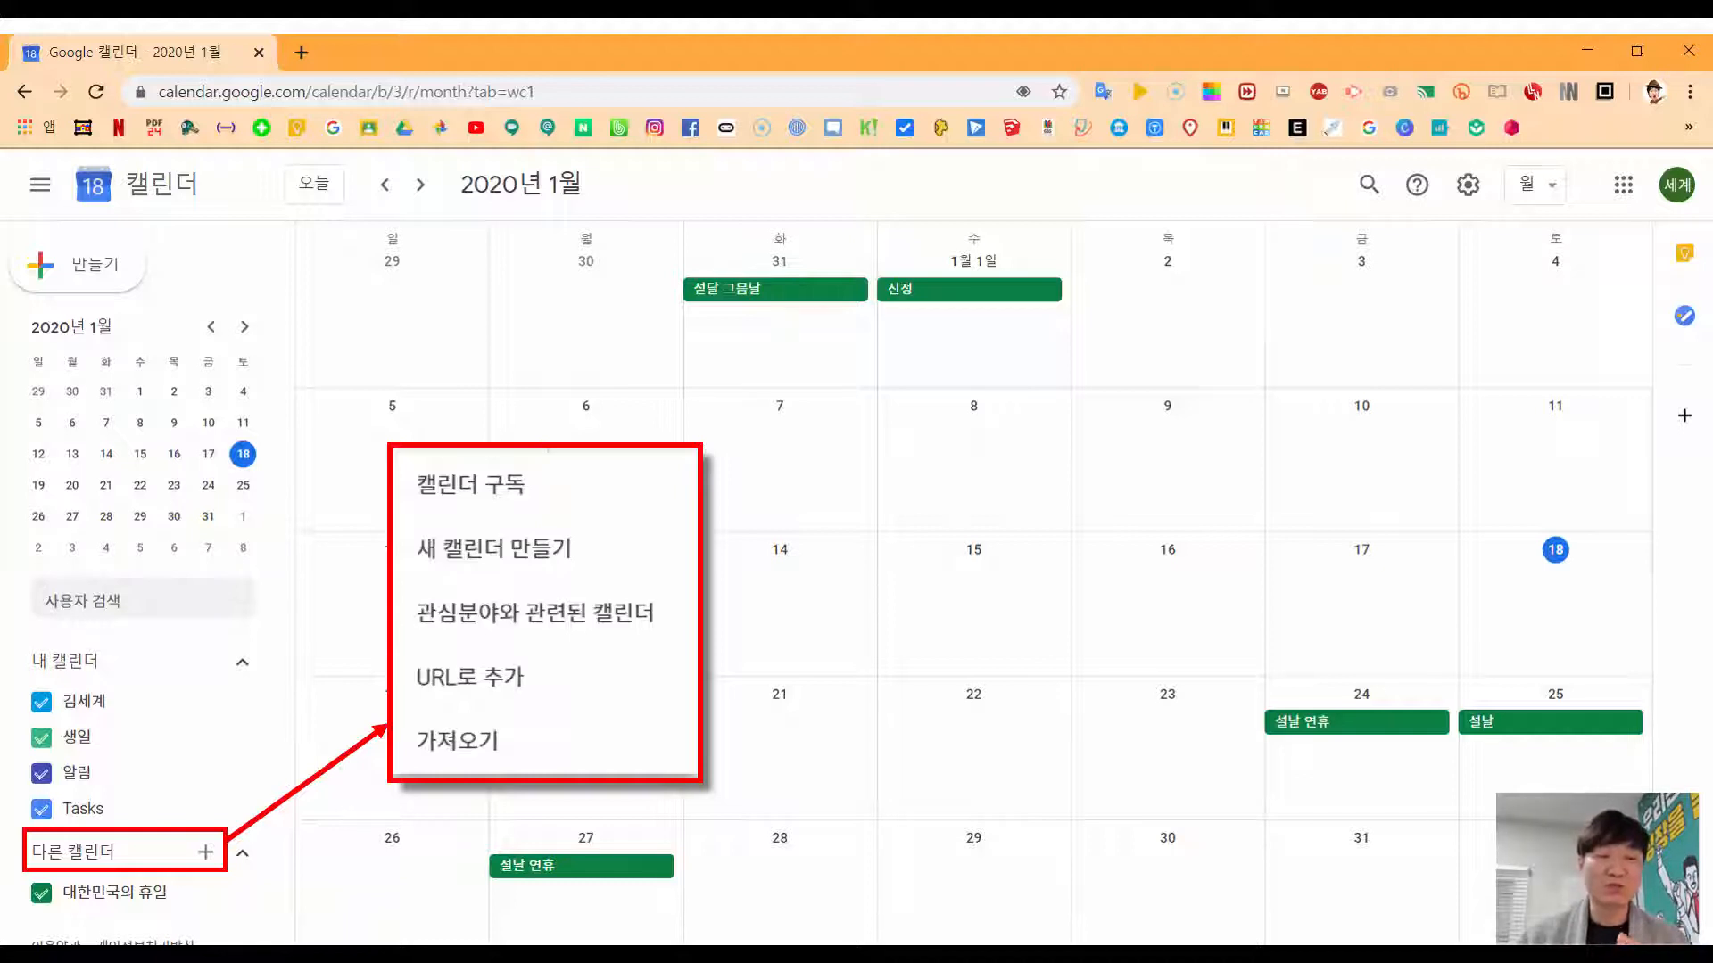
Step: Open the options for adding another calendar, including interest-based calendars
{"action": "left_click", "coordinate": [536, 613]}
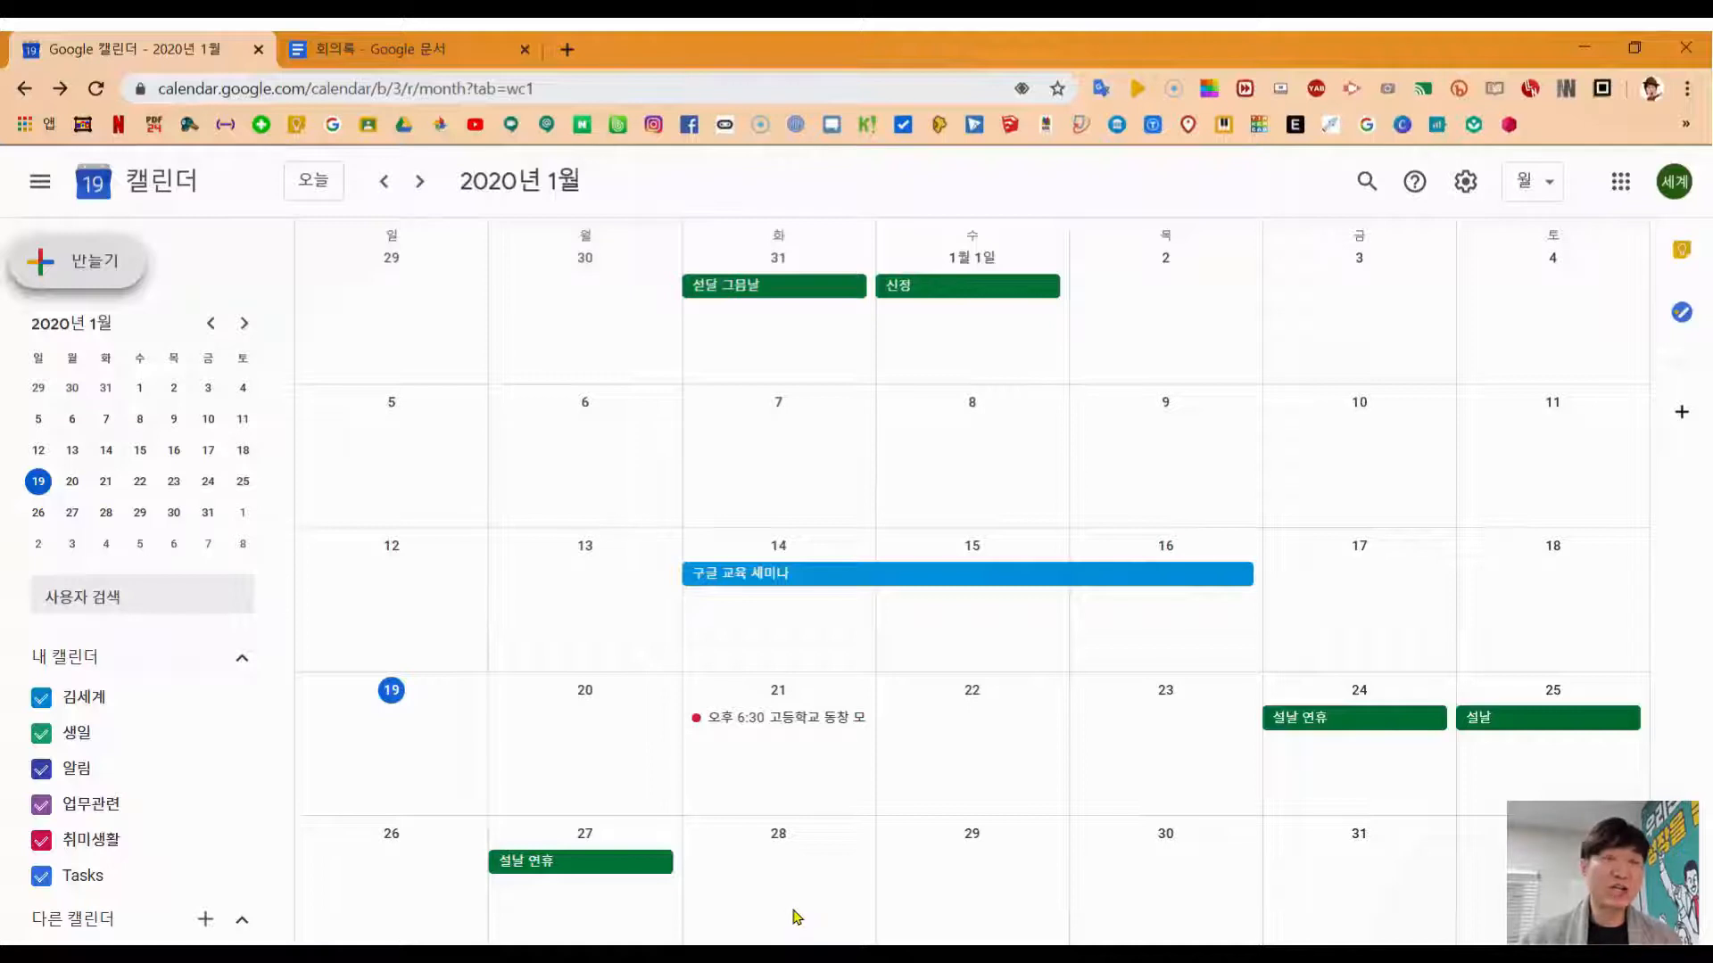
Step: Start a new event on January 15 titled 행아웃 기획회의
{"action": "left_click", "coordinate": [115, 291]}
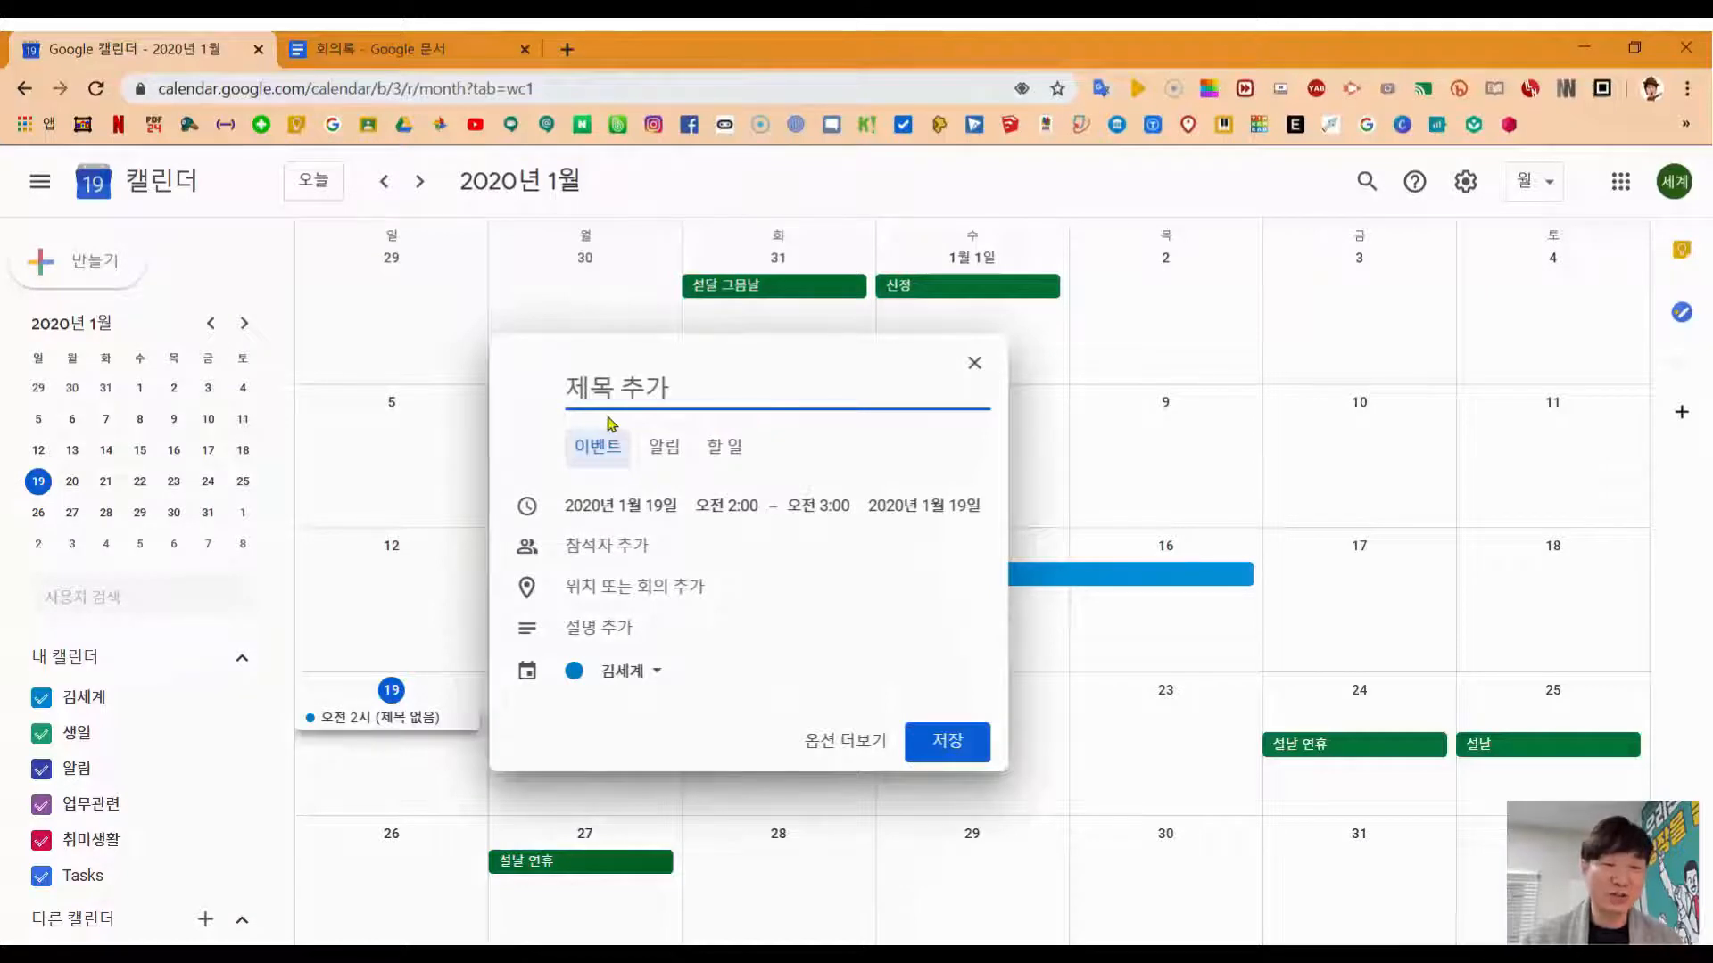
{"action": "key", "text": "Escape"}
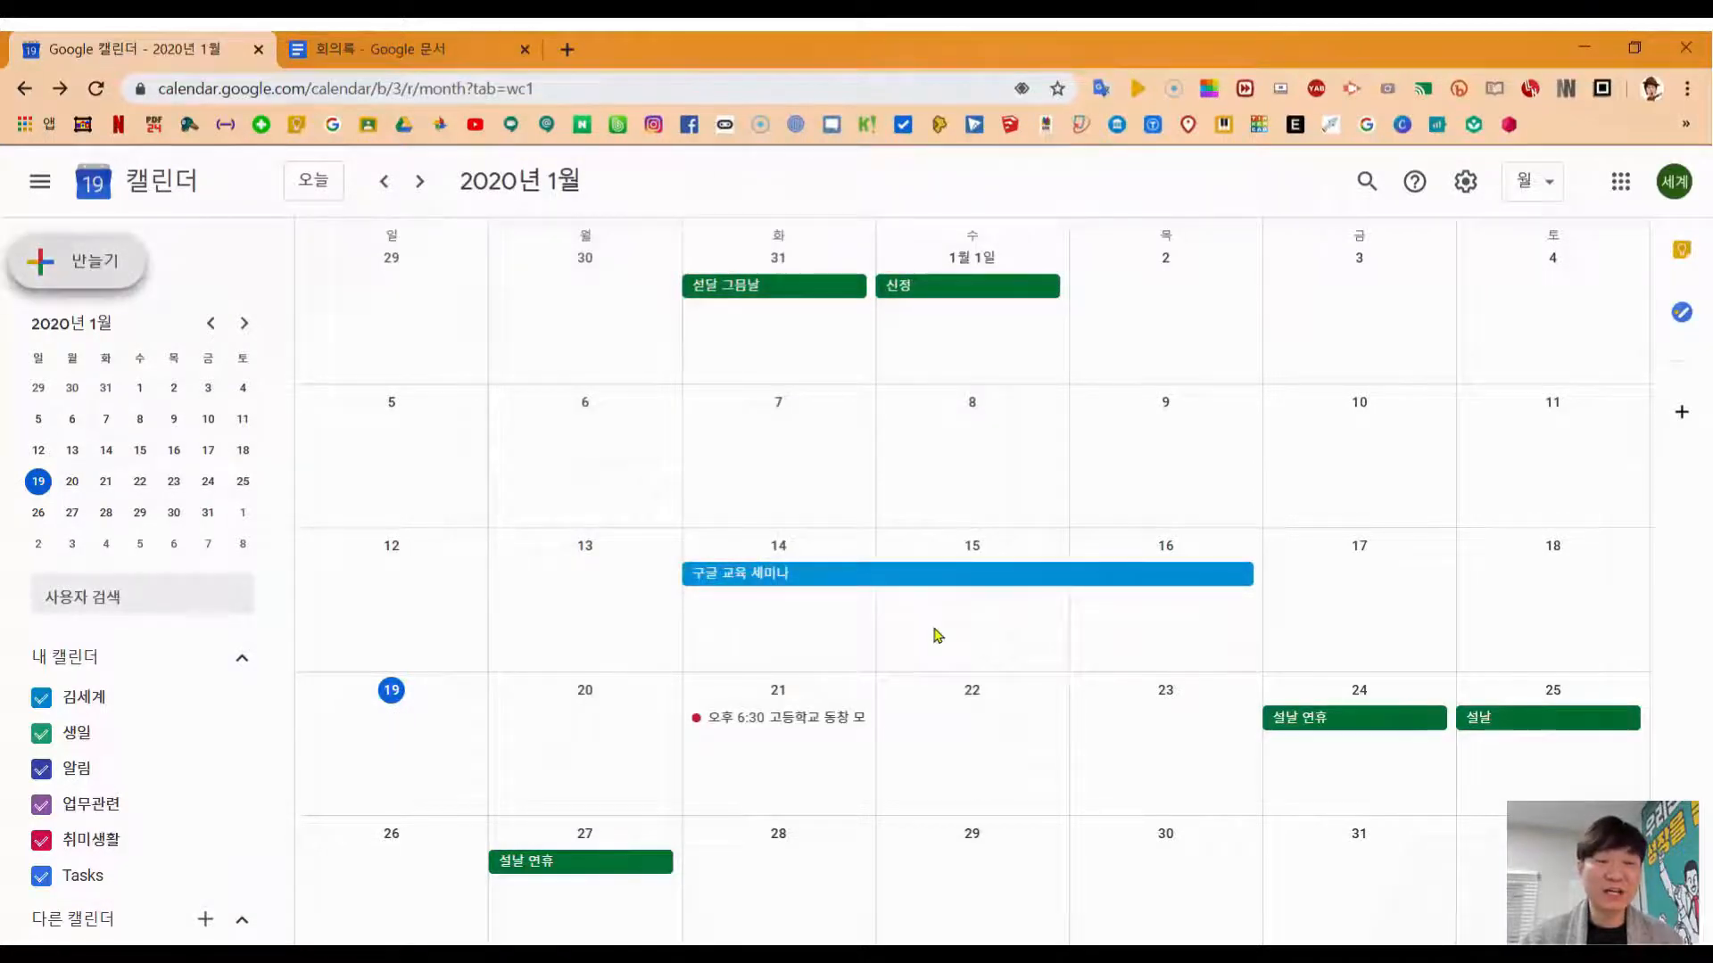
{"action": "left_click", "coordinate": [935, 634]}
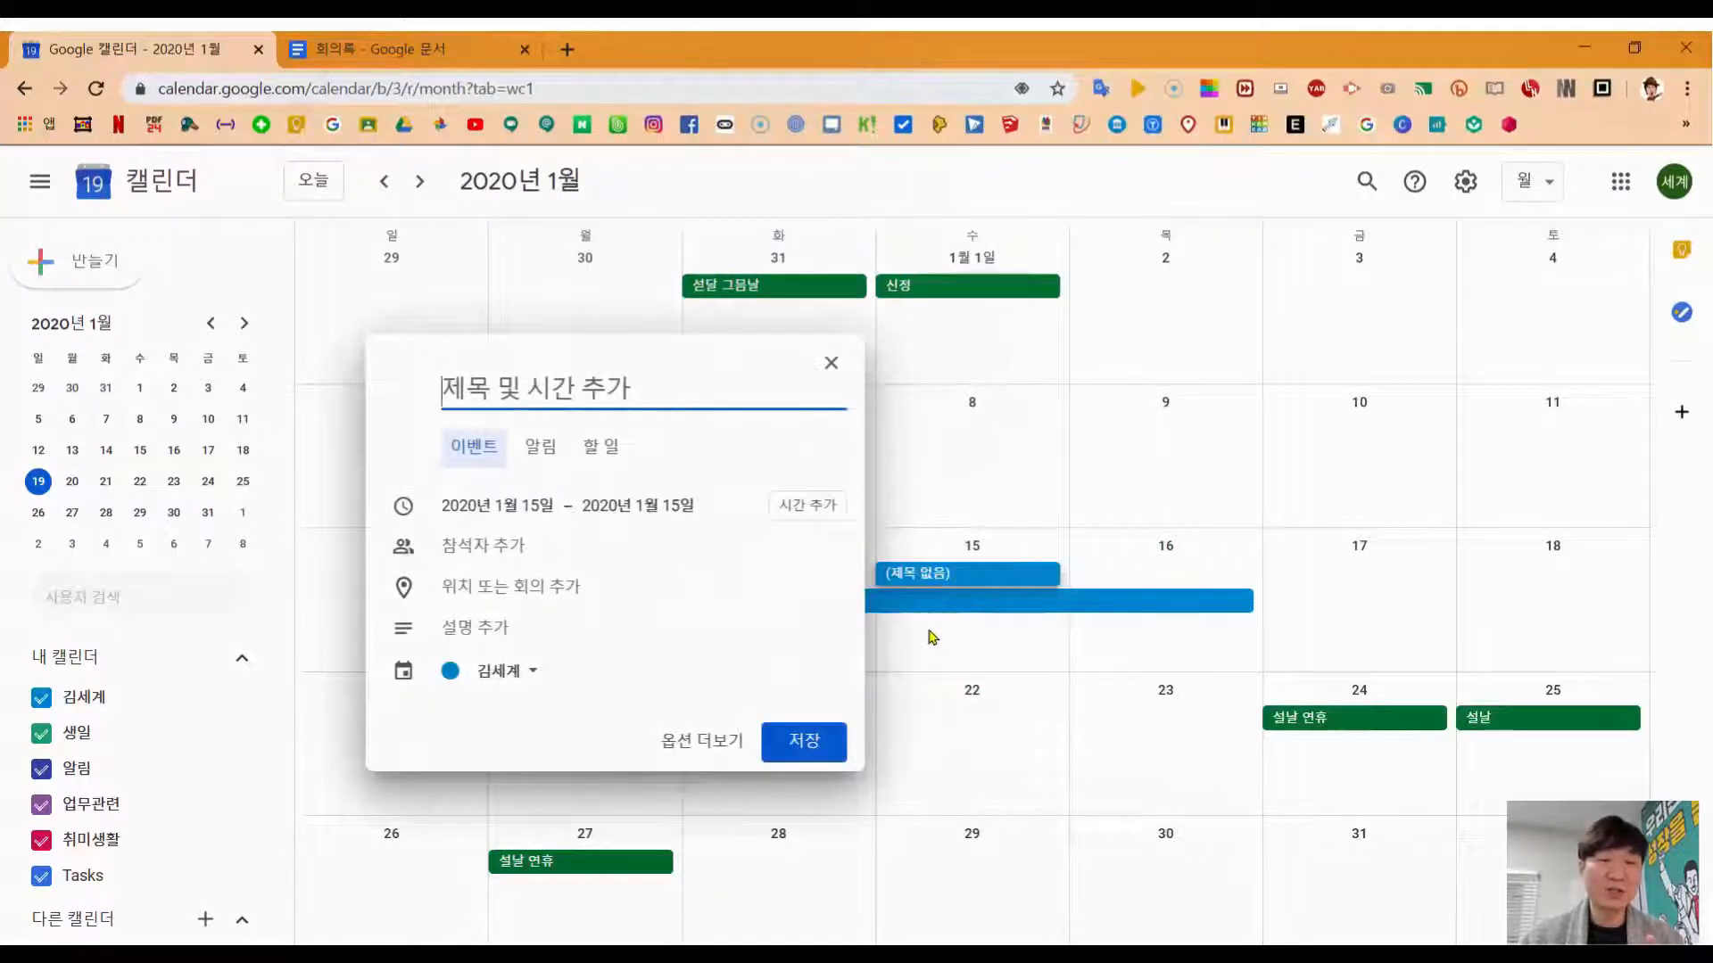
{"action": "type", "text": "ㅎㅇ"}
{"action": "key", "text": "BackSpace"}
{"action": "type", "text": "ㅐㅇㅇㅏㅇ"}
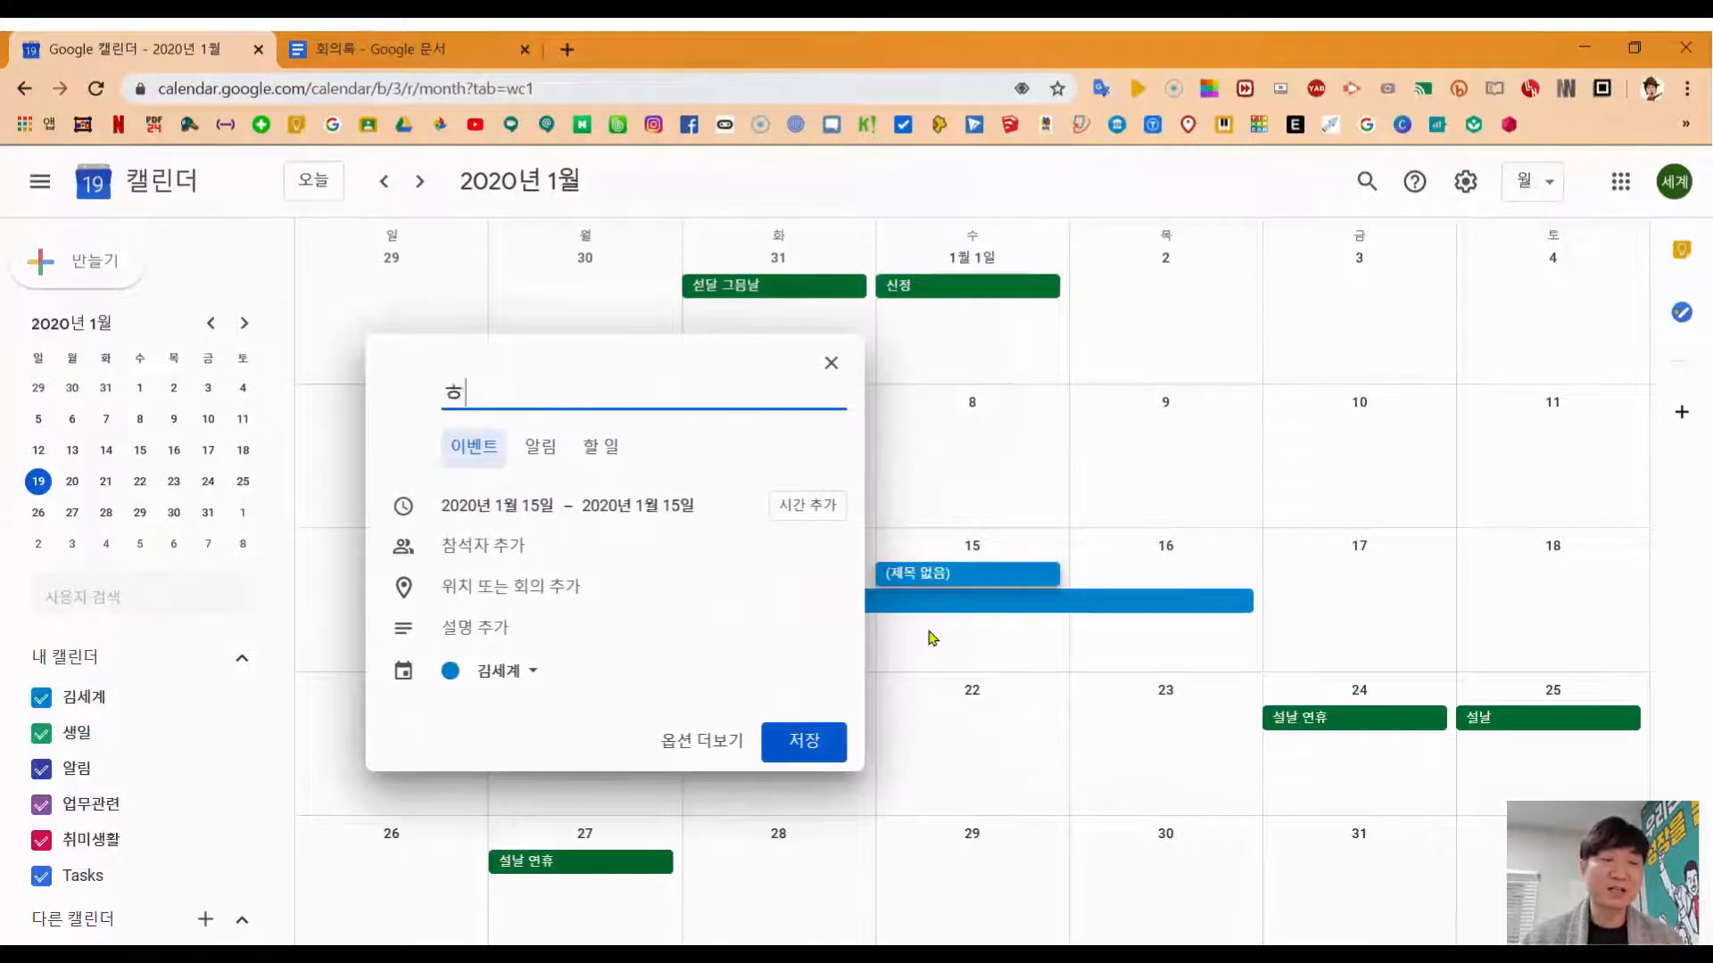
{"action": "type", "text": "ㅜㅅ ㄱㅣㅎㅗㅐㄱㅎㅗㅣㅇㅡㅣ"}
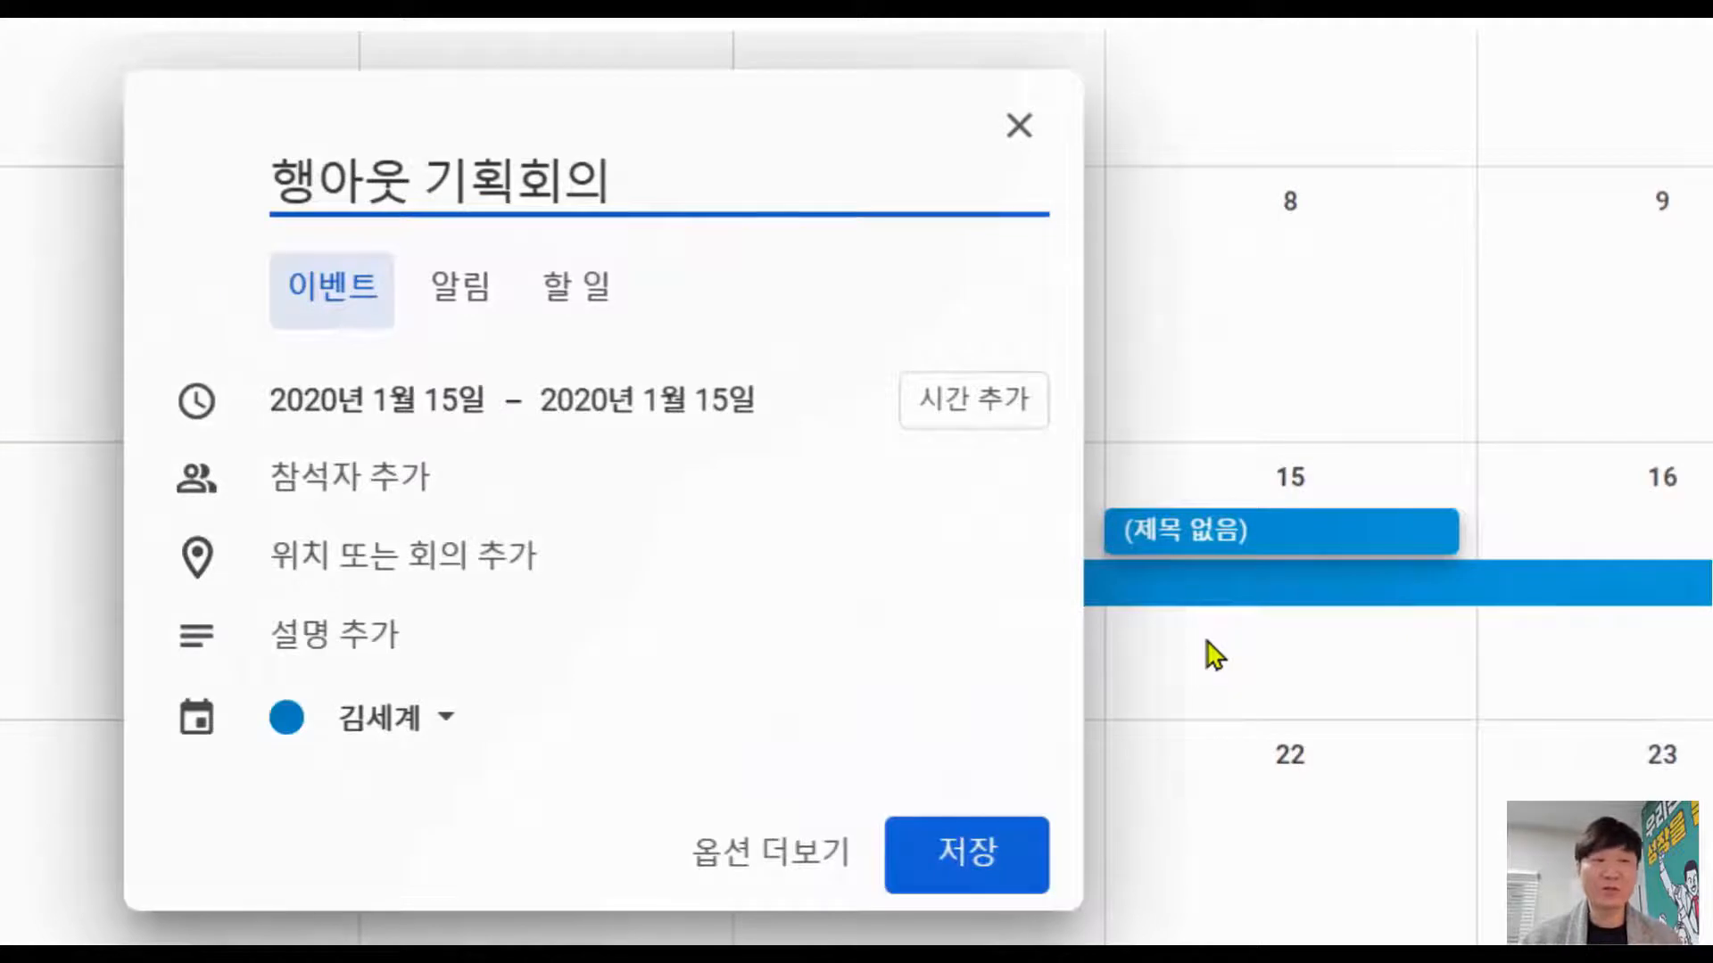
Step: Set the event time to 10:30–11:30 AM and open the full event editor
{"action": "left_click", "coordinate": [939, 414]}
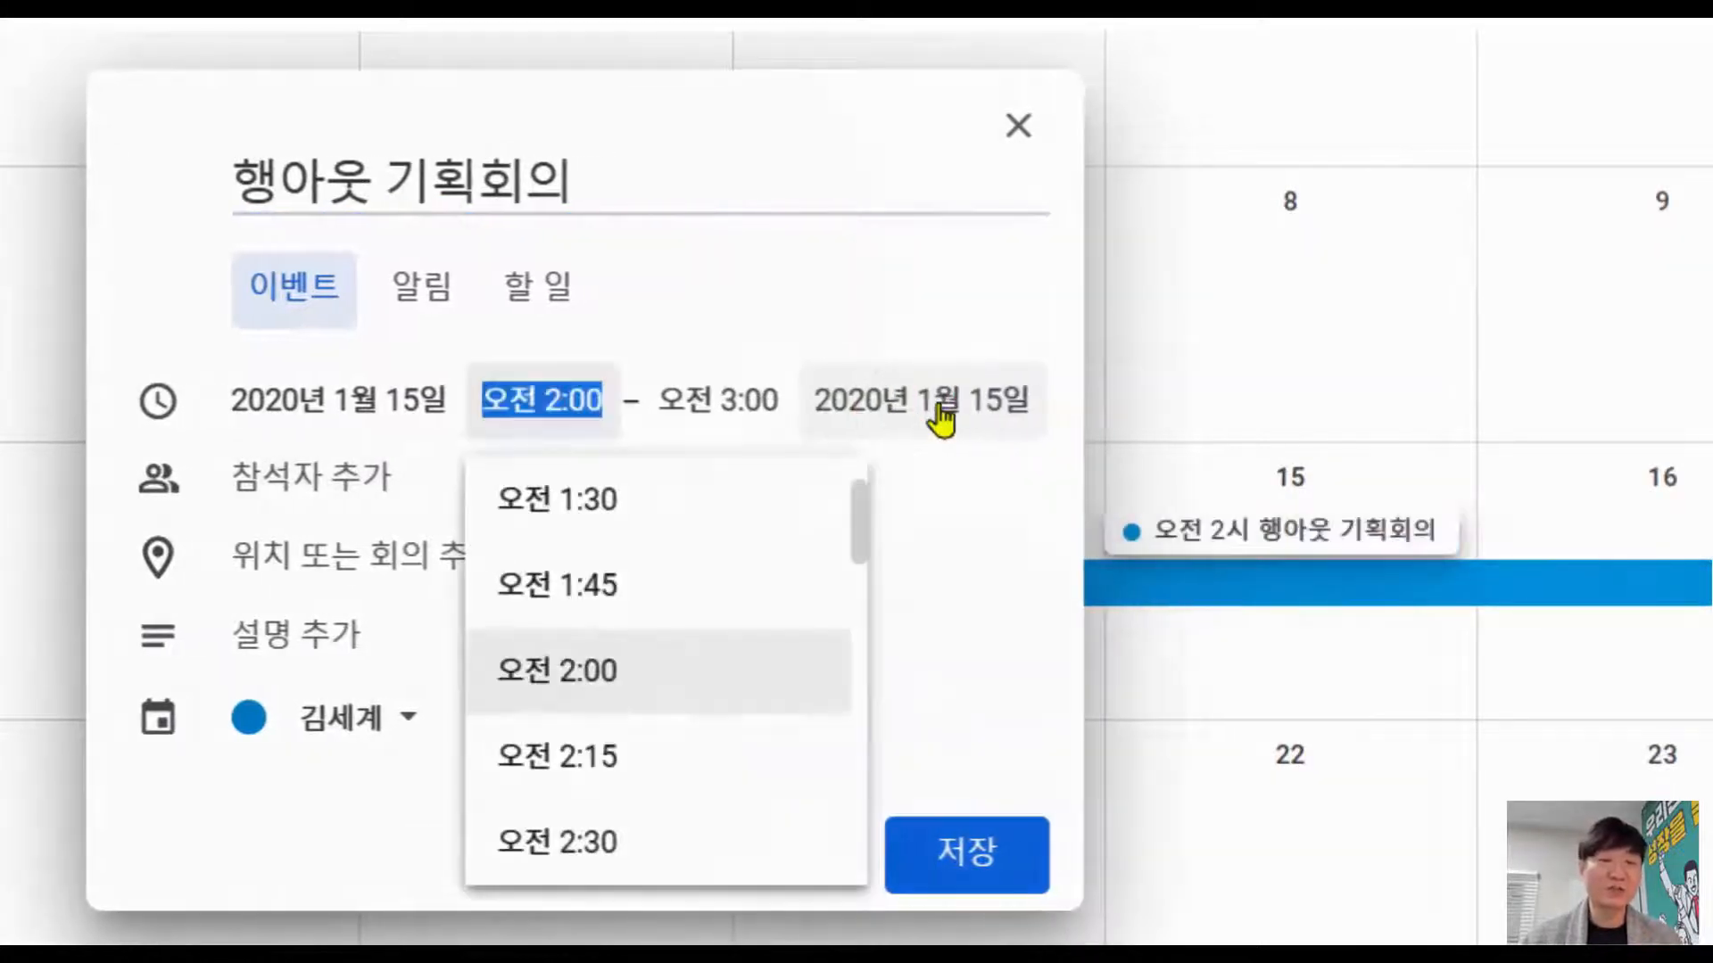
{"action": "scroll", "coordinate": [575, 656], "scroll_direction": "down", "scroll_amount": 12}
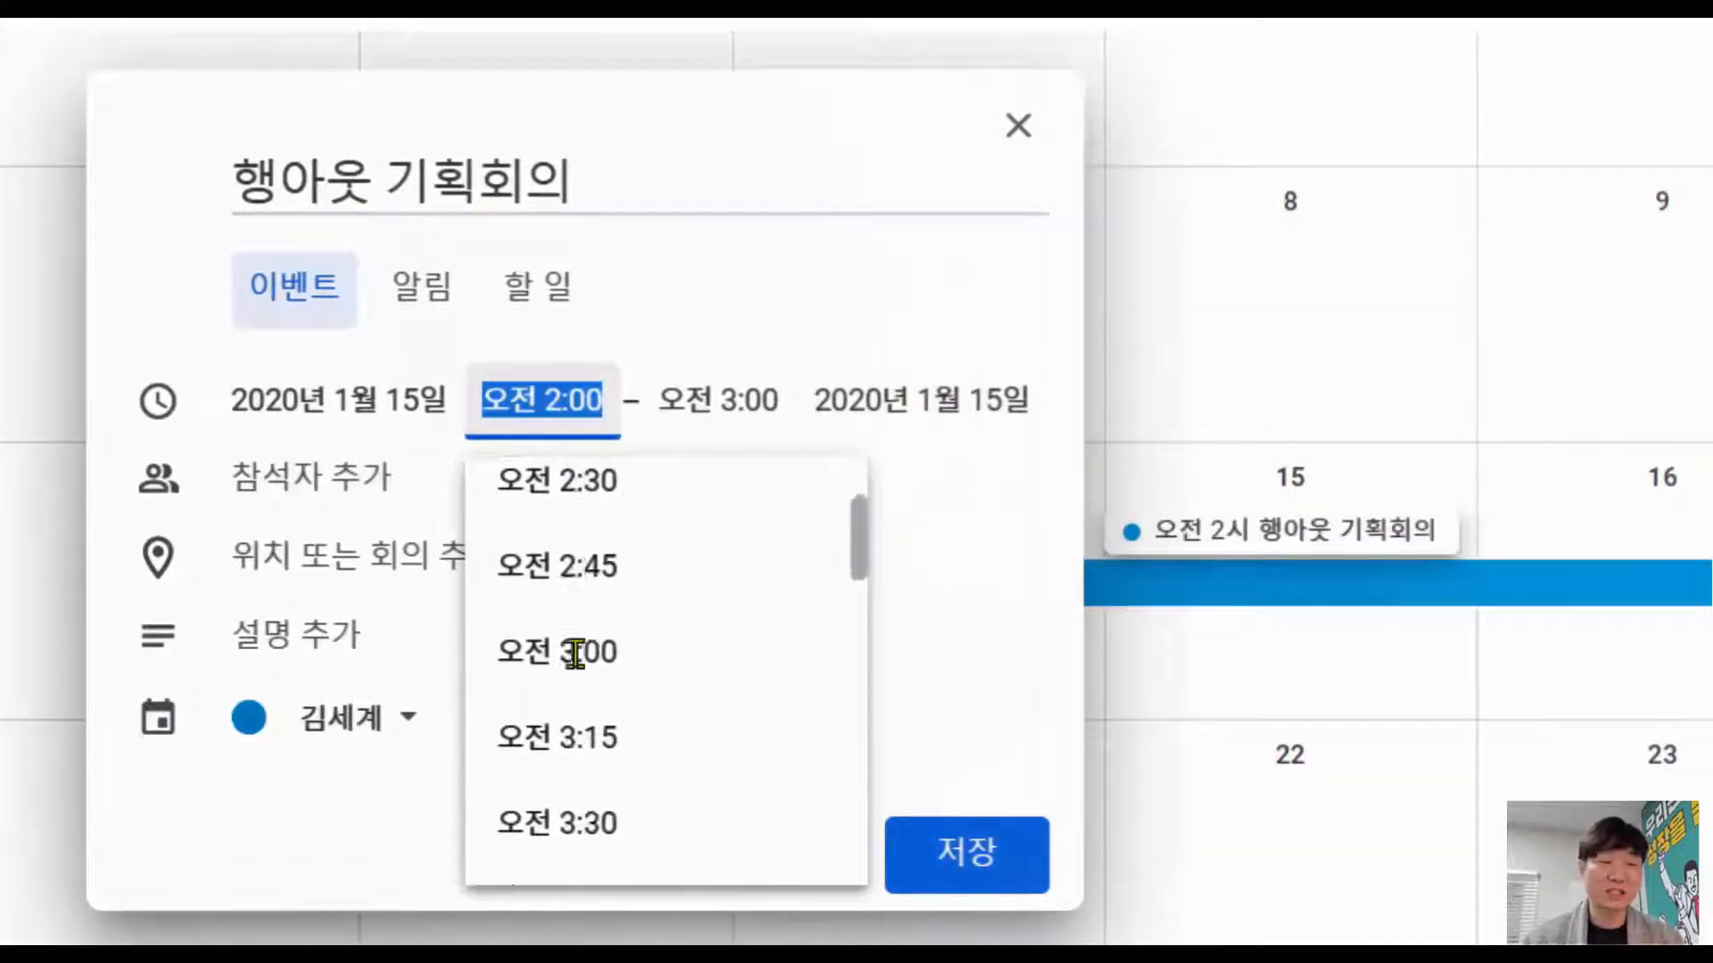
{"action": "scroll", "coordinate": [575, 656], "scroll_direction": "down", "scroll_amount": 16}
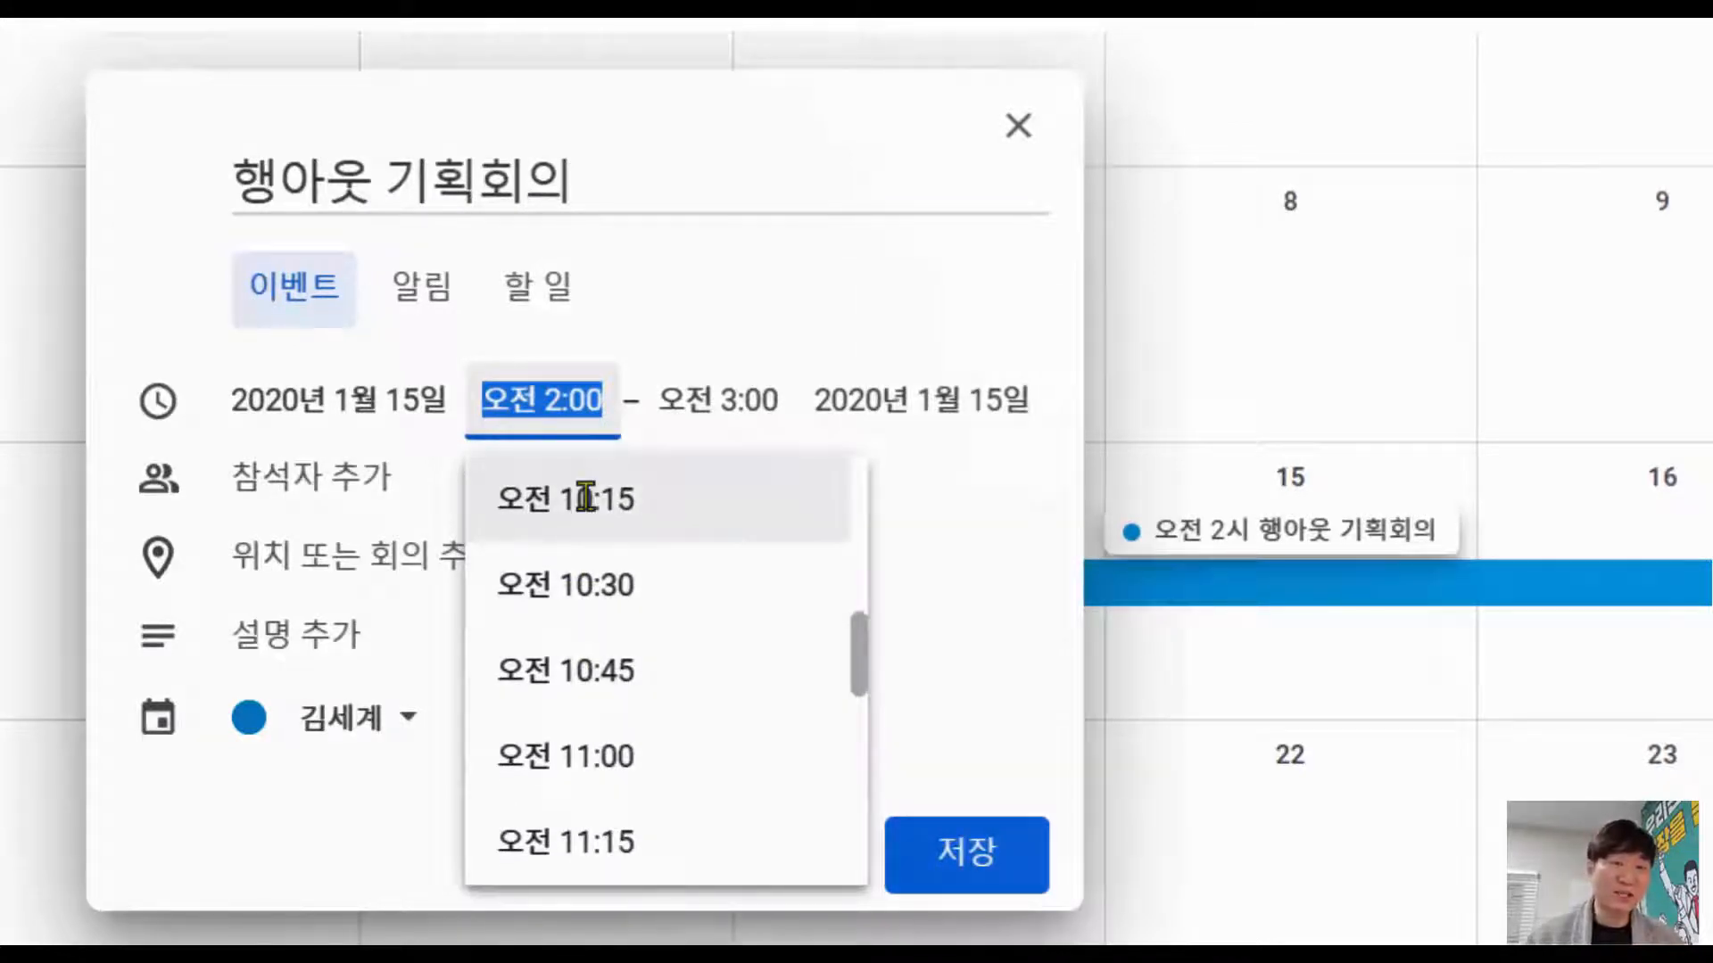
{"action": "left_click", "coordinate": [572, 571]}
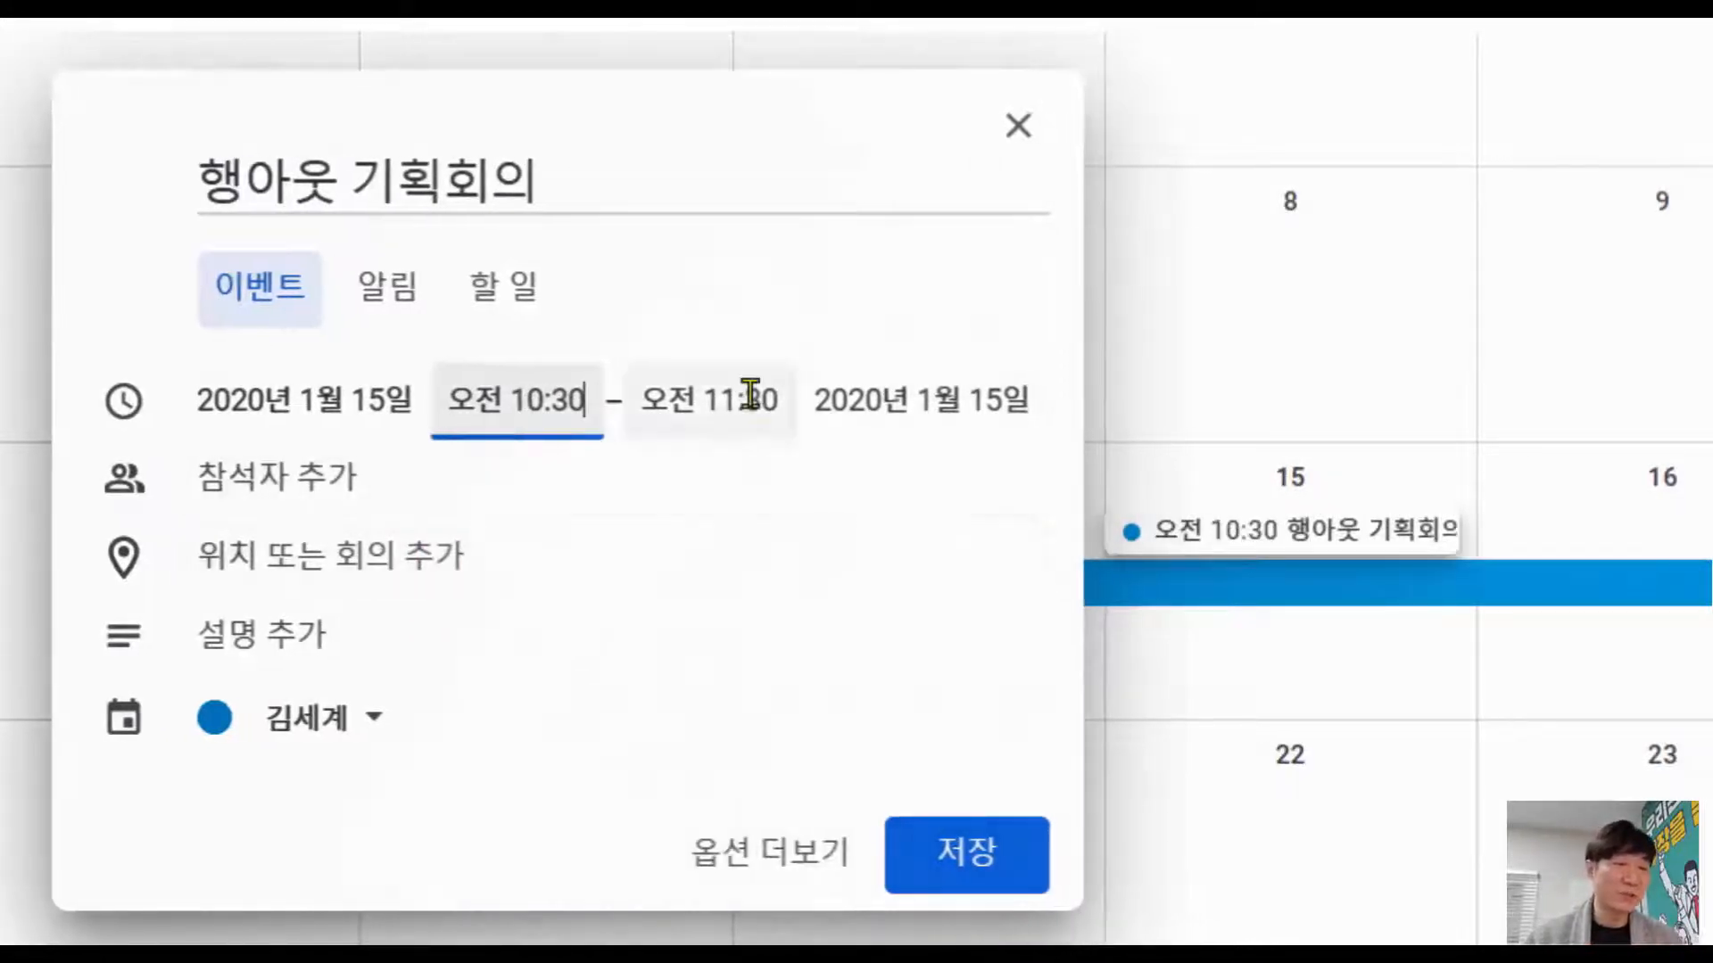
{"action": "left_click", "coordinate": [751, 398]}
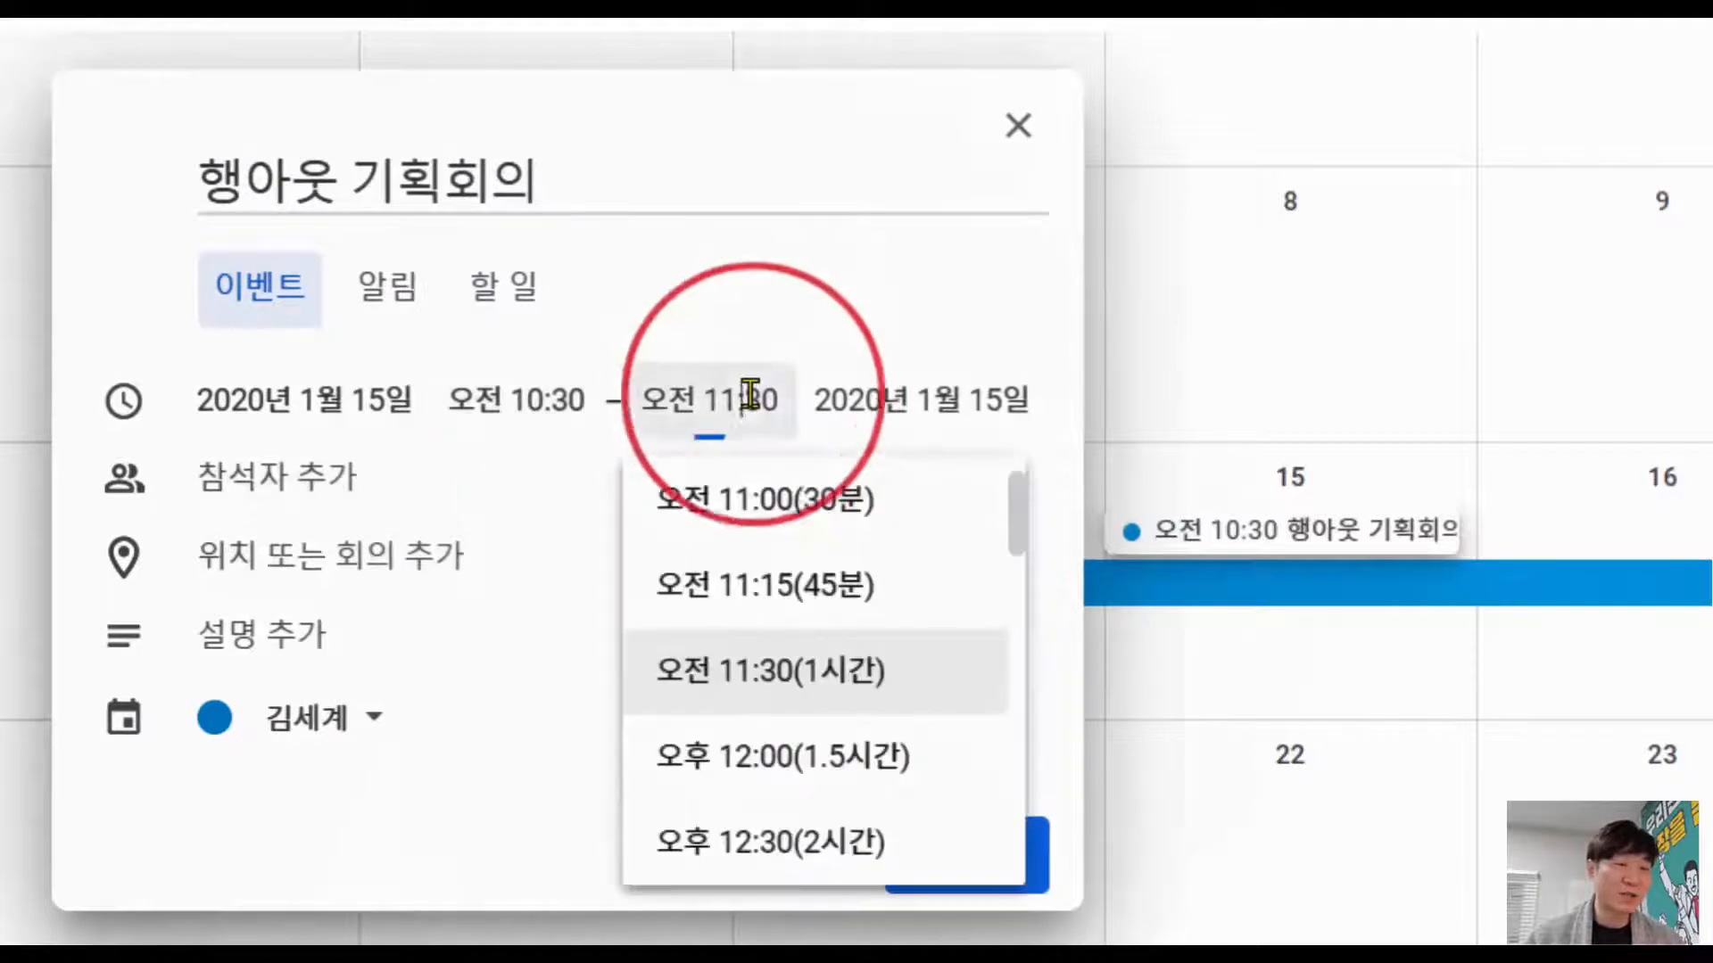
{"action": "left_click", "coordinate": [748, 669]}
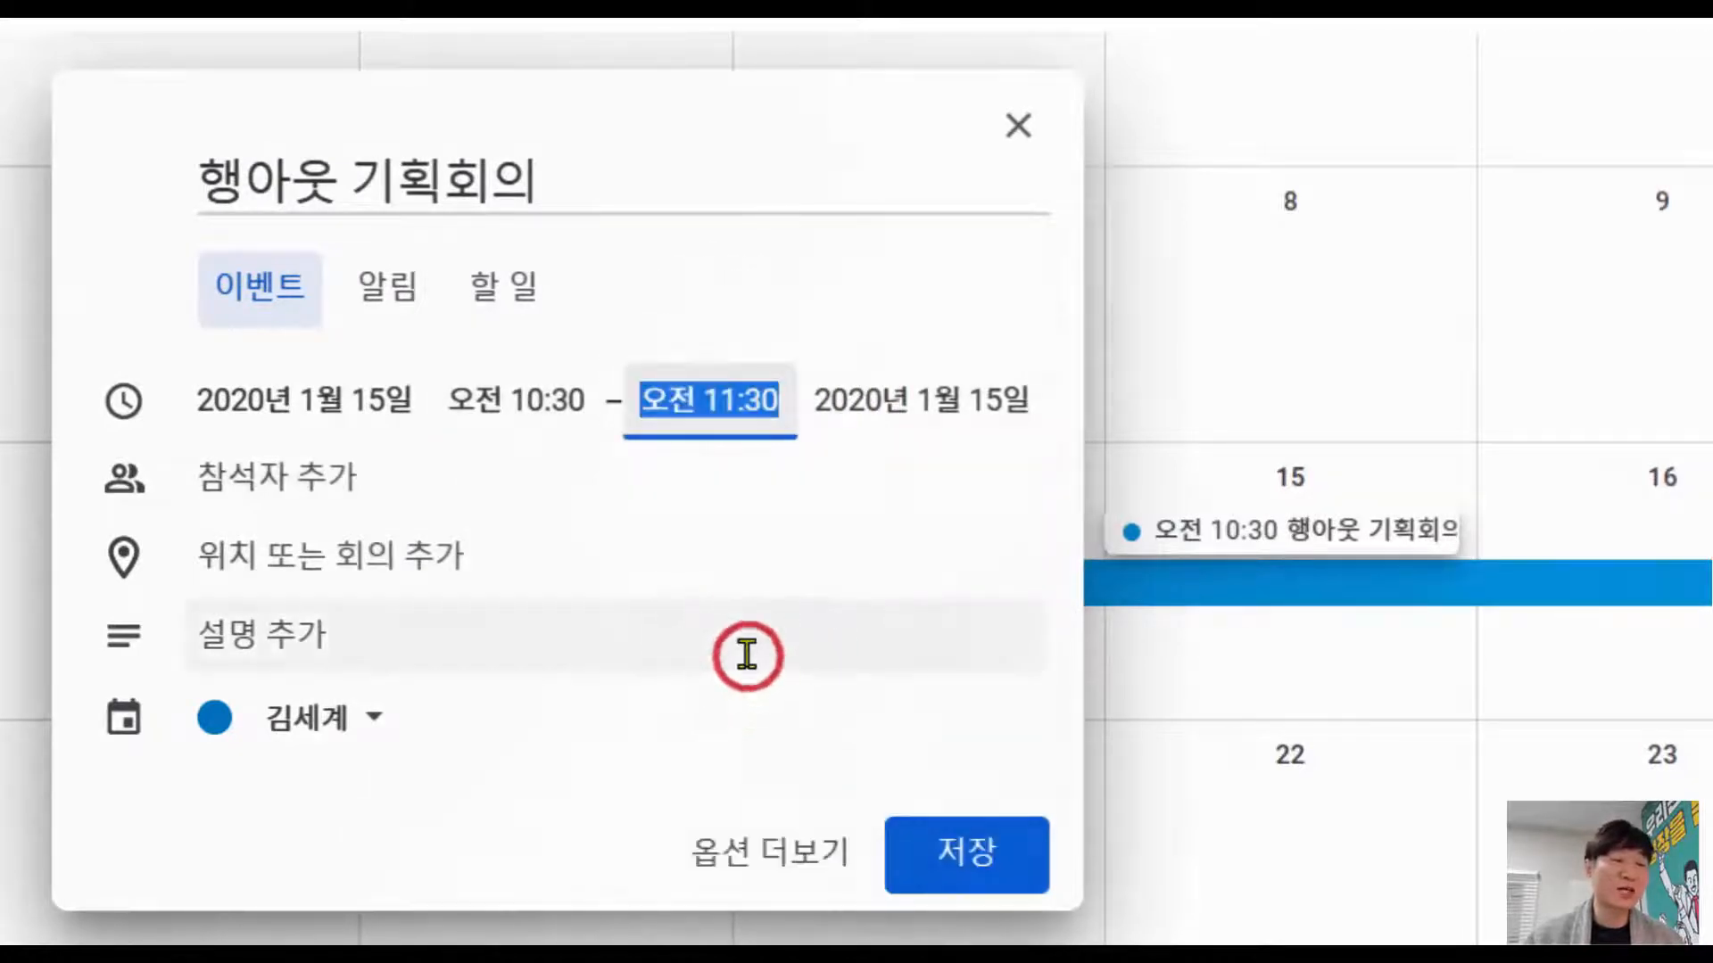
{"action": "left_click", "coordinate": [348, 473]}
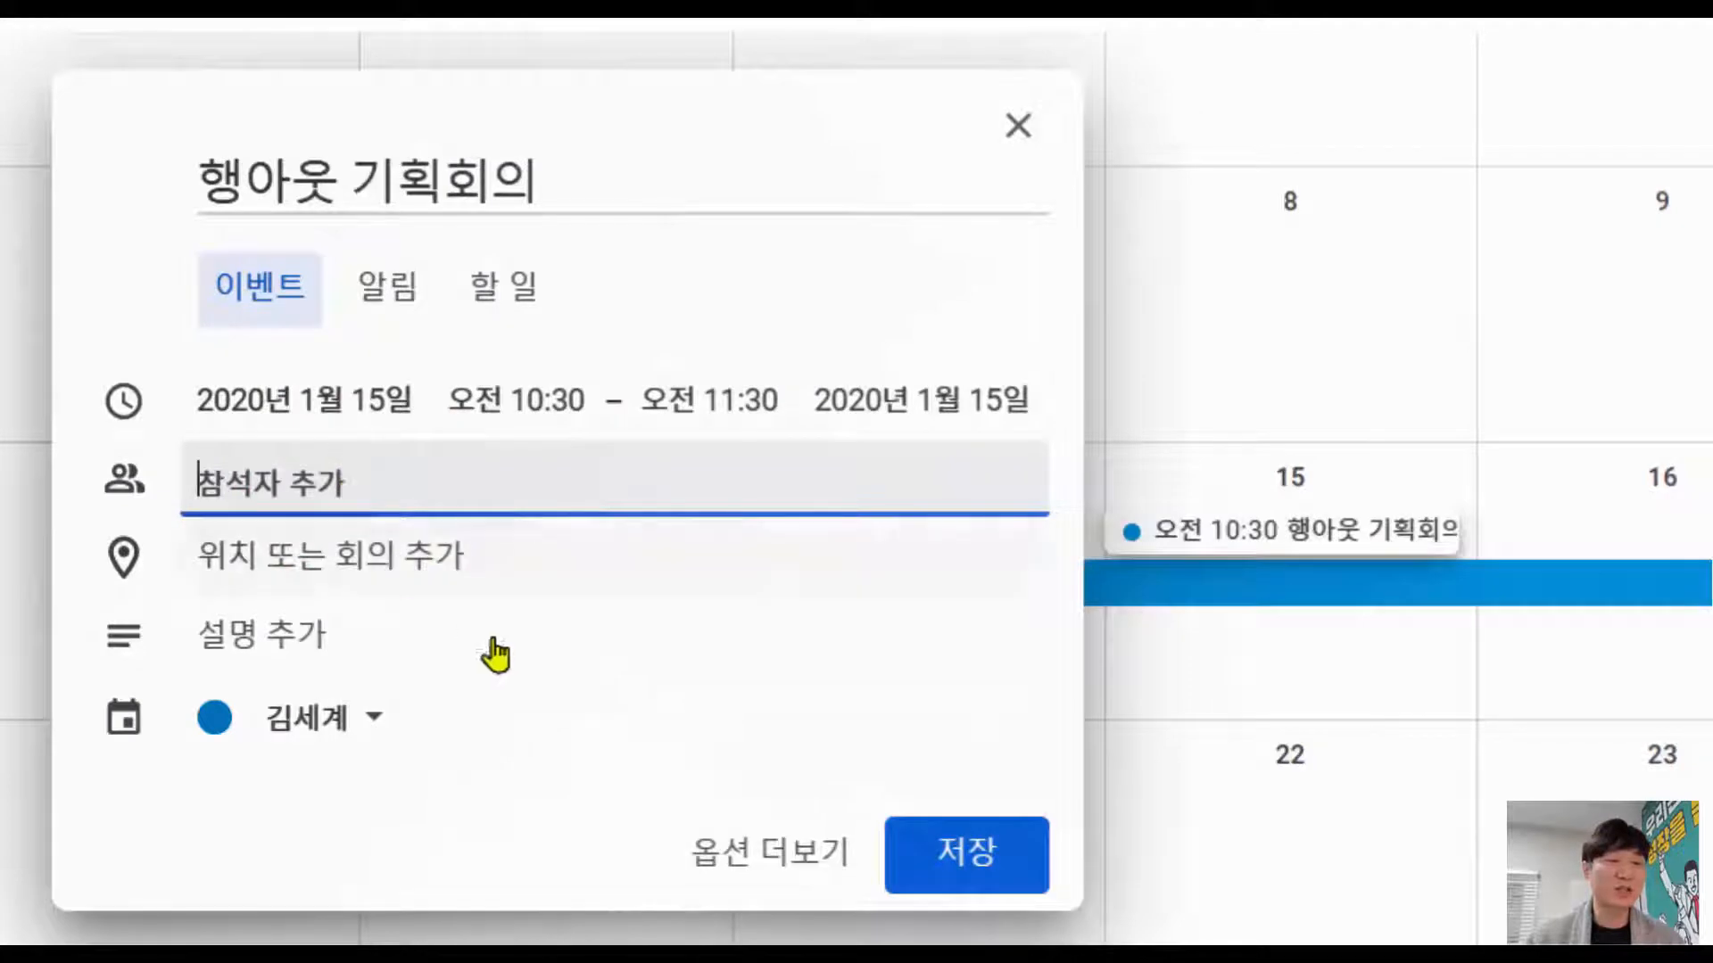
{"action": "left_click", "coordinate": [714, 852]}
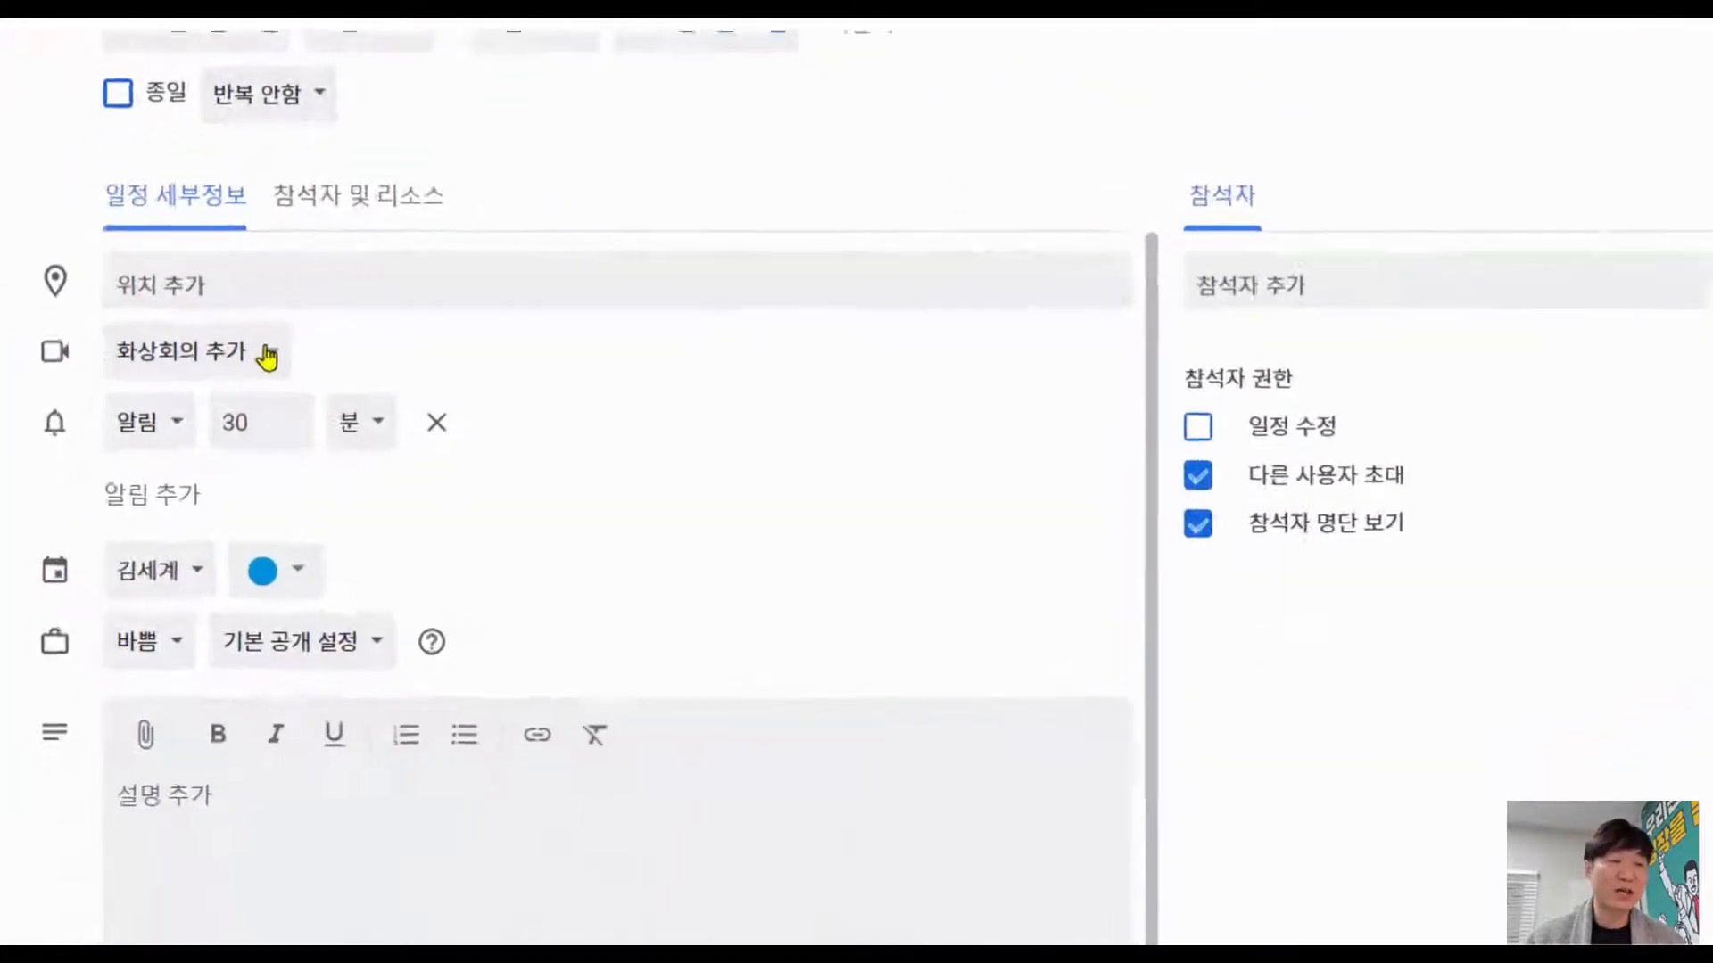
Step: Attach a Hangouts video call, adjust the notification, and assign the event to 업무관련
{"action": "left_click", "coordinate": [314, 279]}
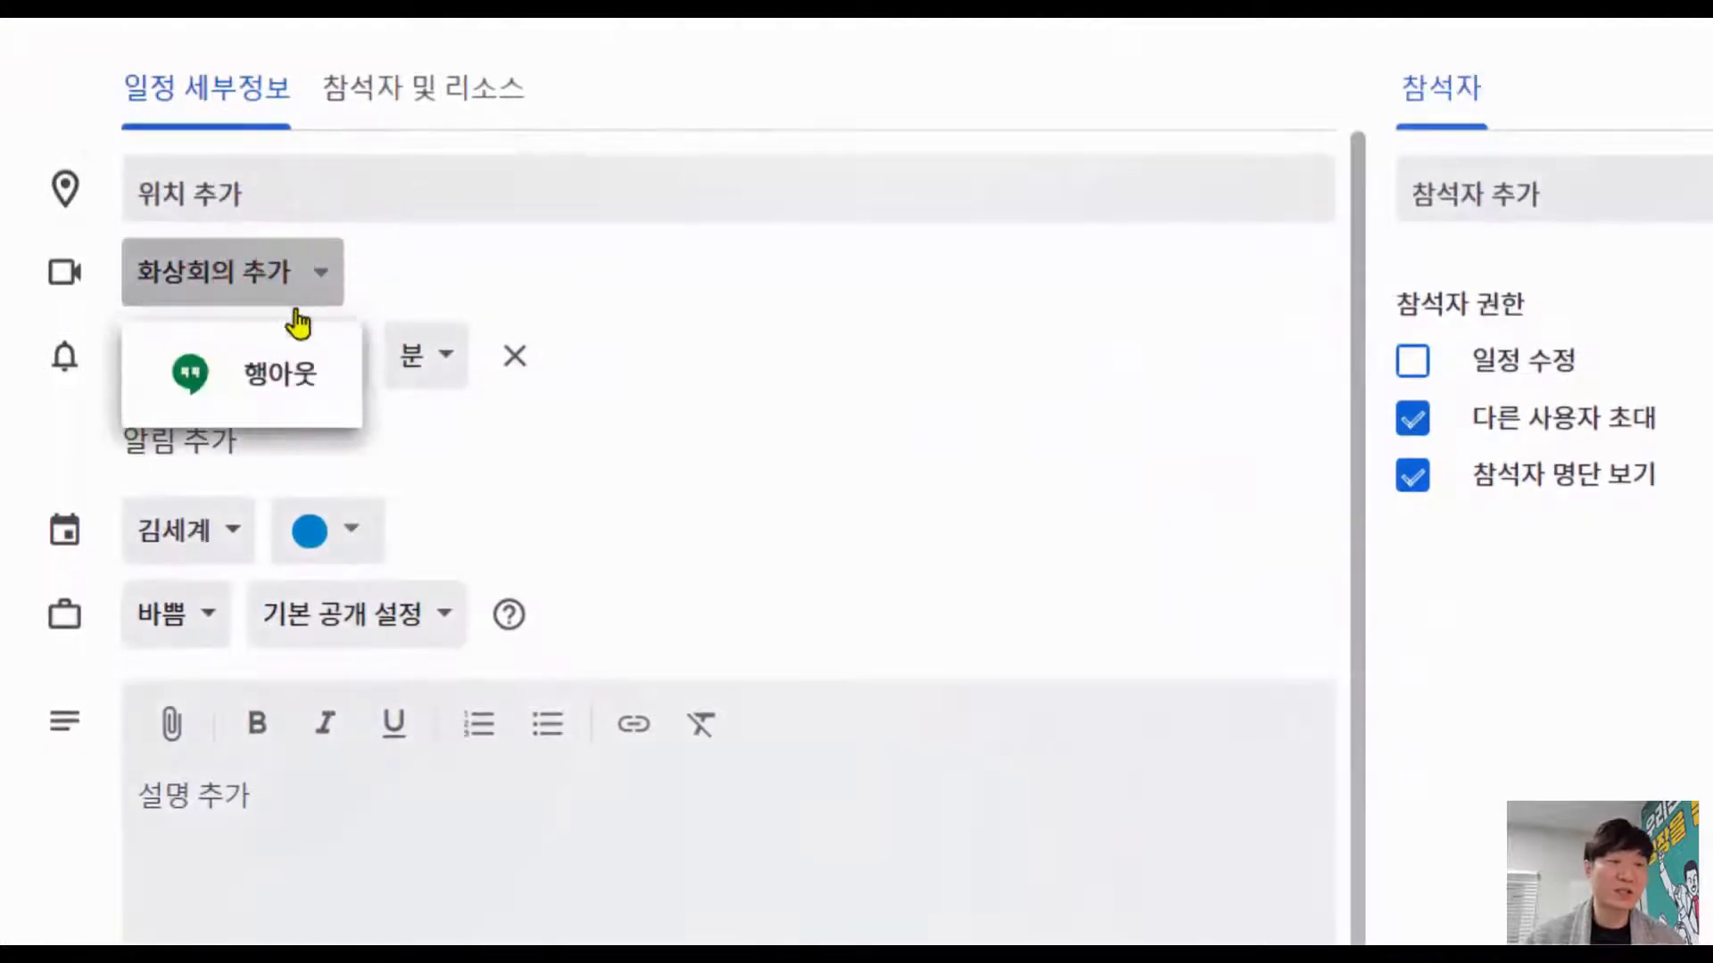
{"action": "left_click", "coordinate": [294, 408]}
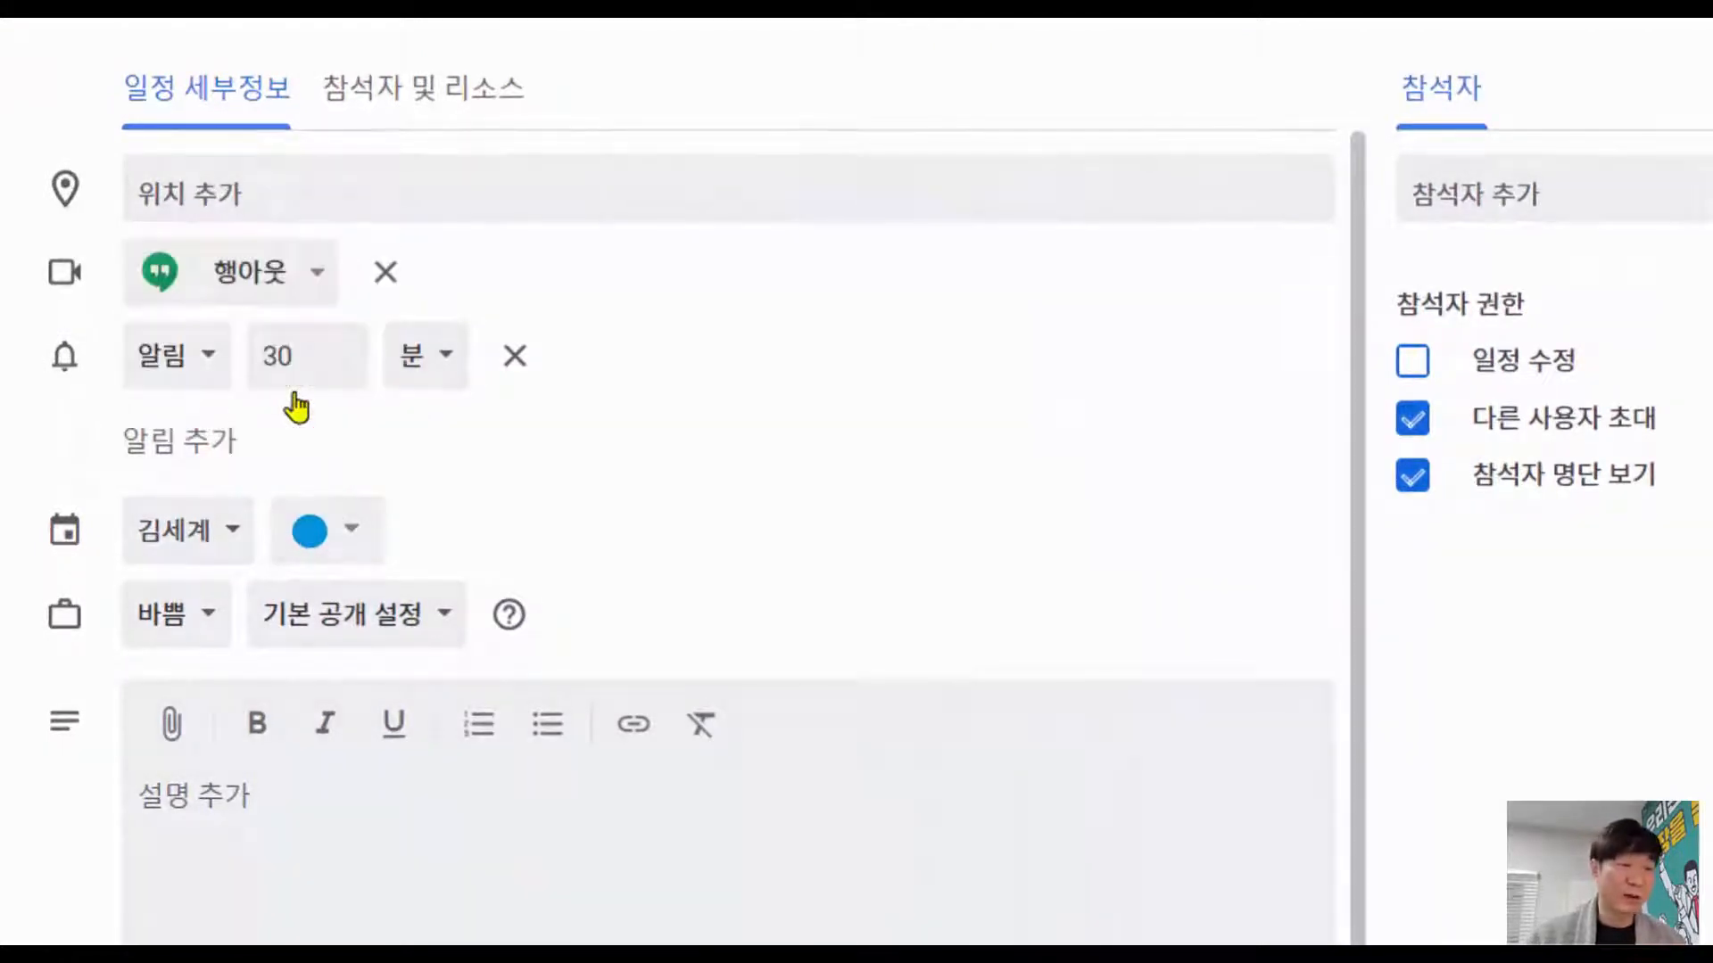
{"action": "left_click", "coordinate": [210, 442]}
{"action": "left_click", "coordinate": [210, 446]}
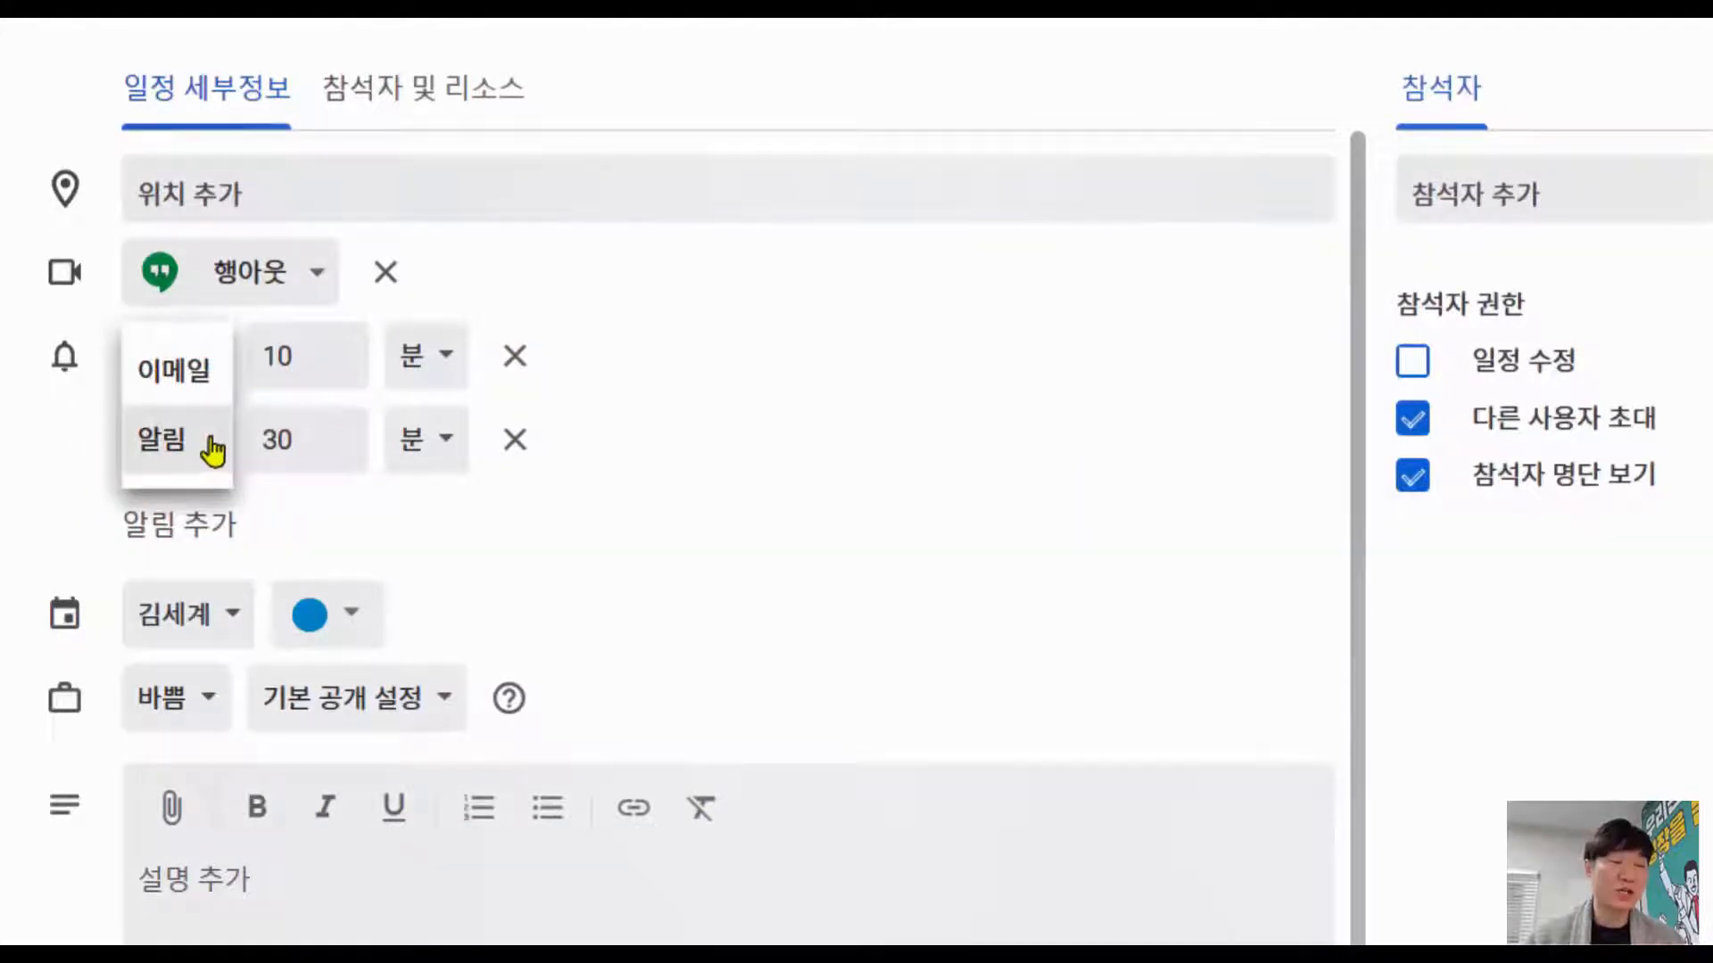
{"action": "left_click", "coordinate": [218, 380]}
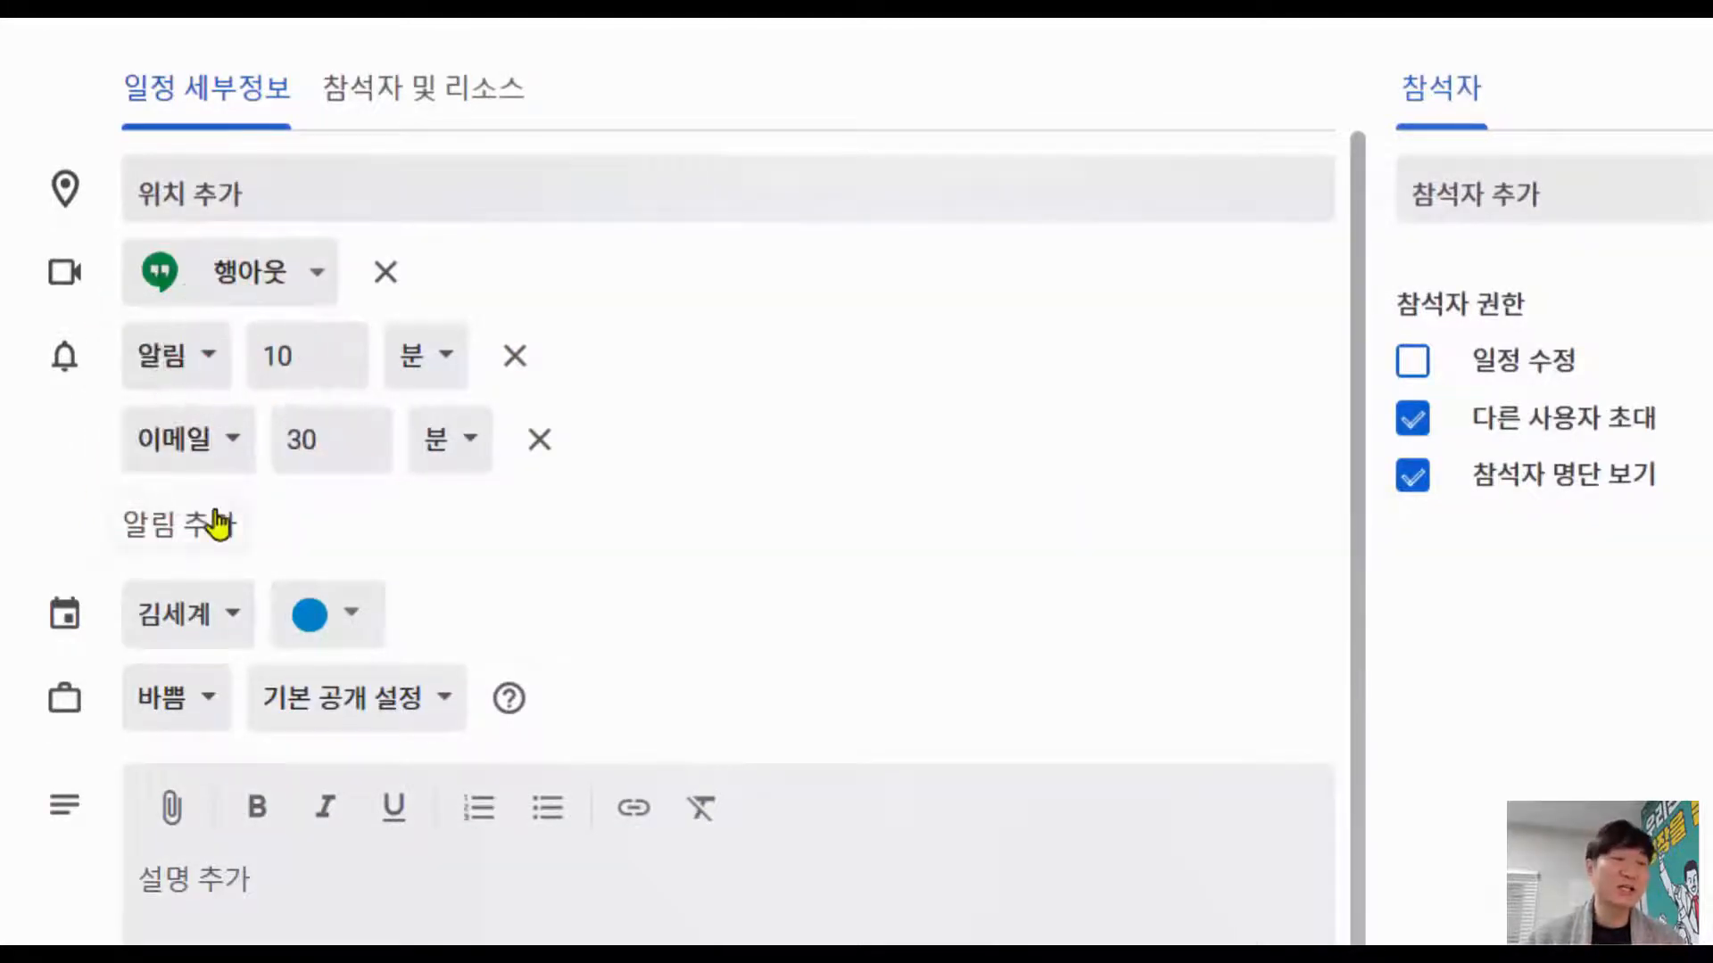
{"action": "left_click", "coordinate": [228, 614]}
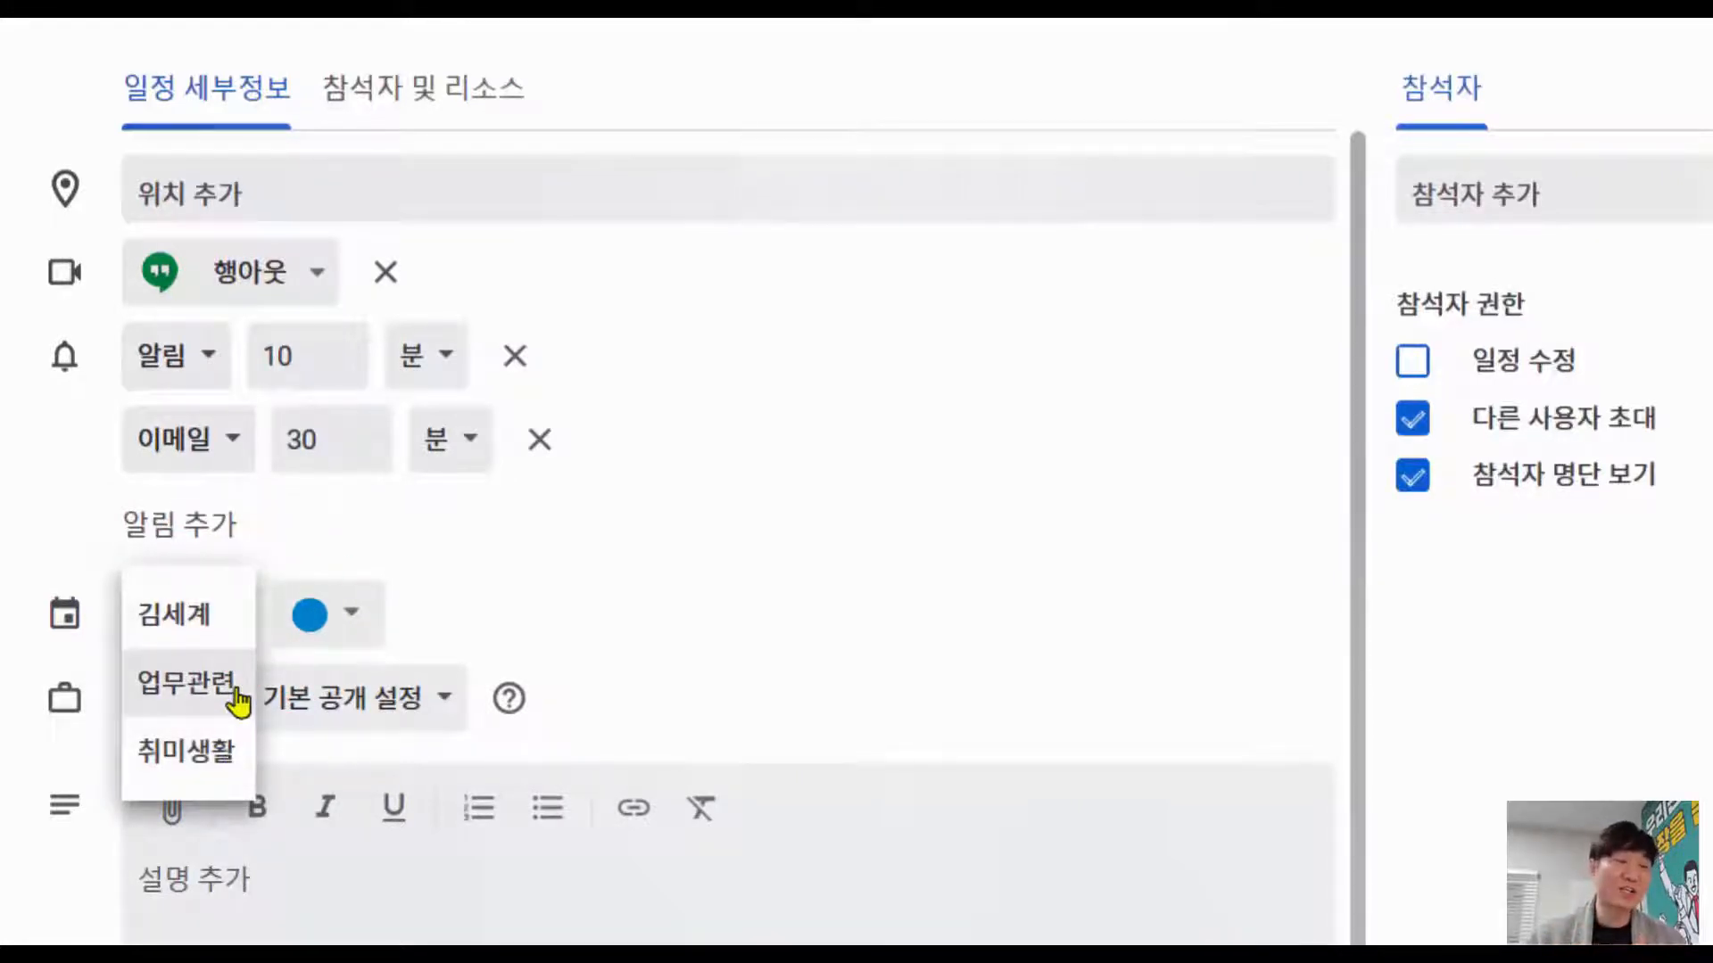
{"action": "left_click", "coordinate": [239, 704]}
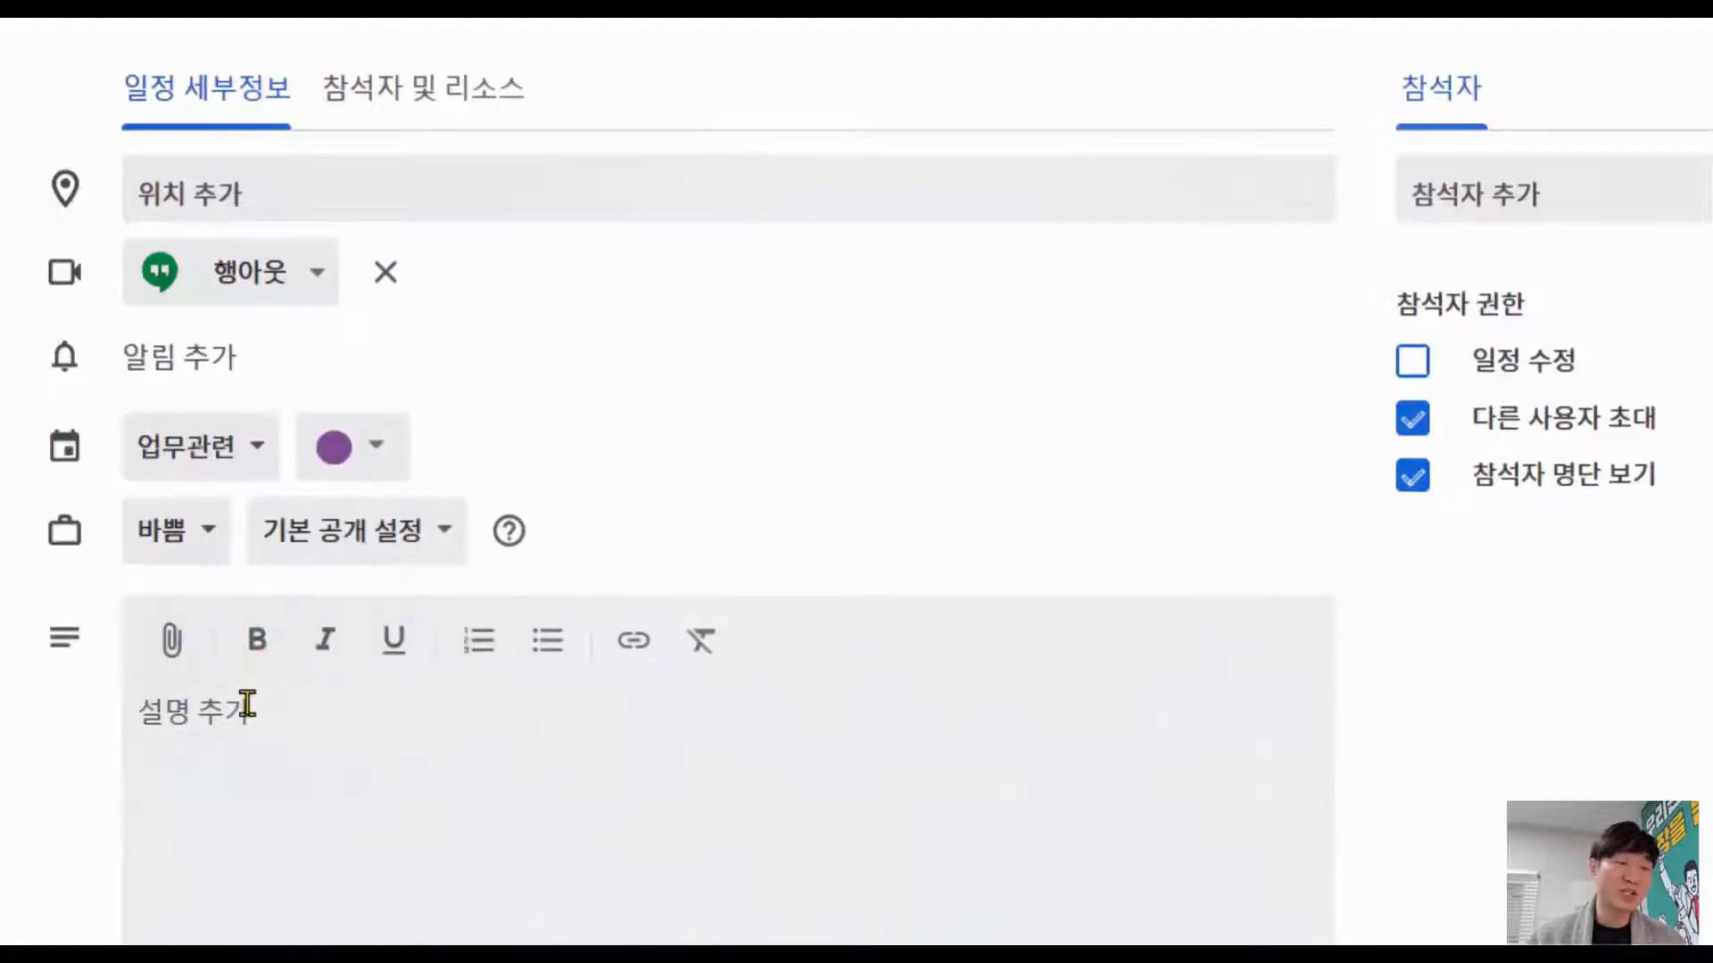
Step: Paste the two-line description: meeting held online, minutes in the attached document
{"action": "left_click", "coordinate": [238, 715]}
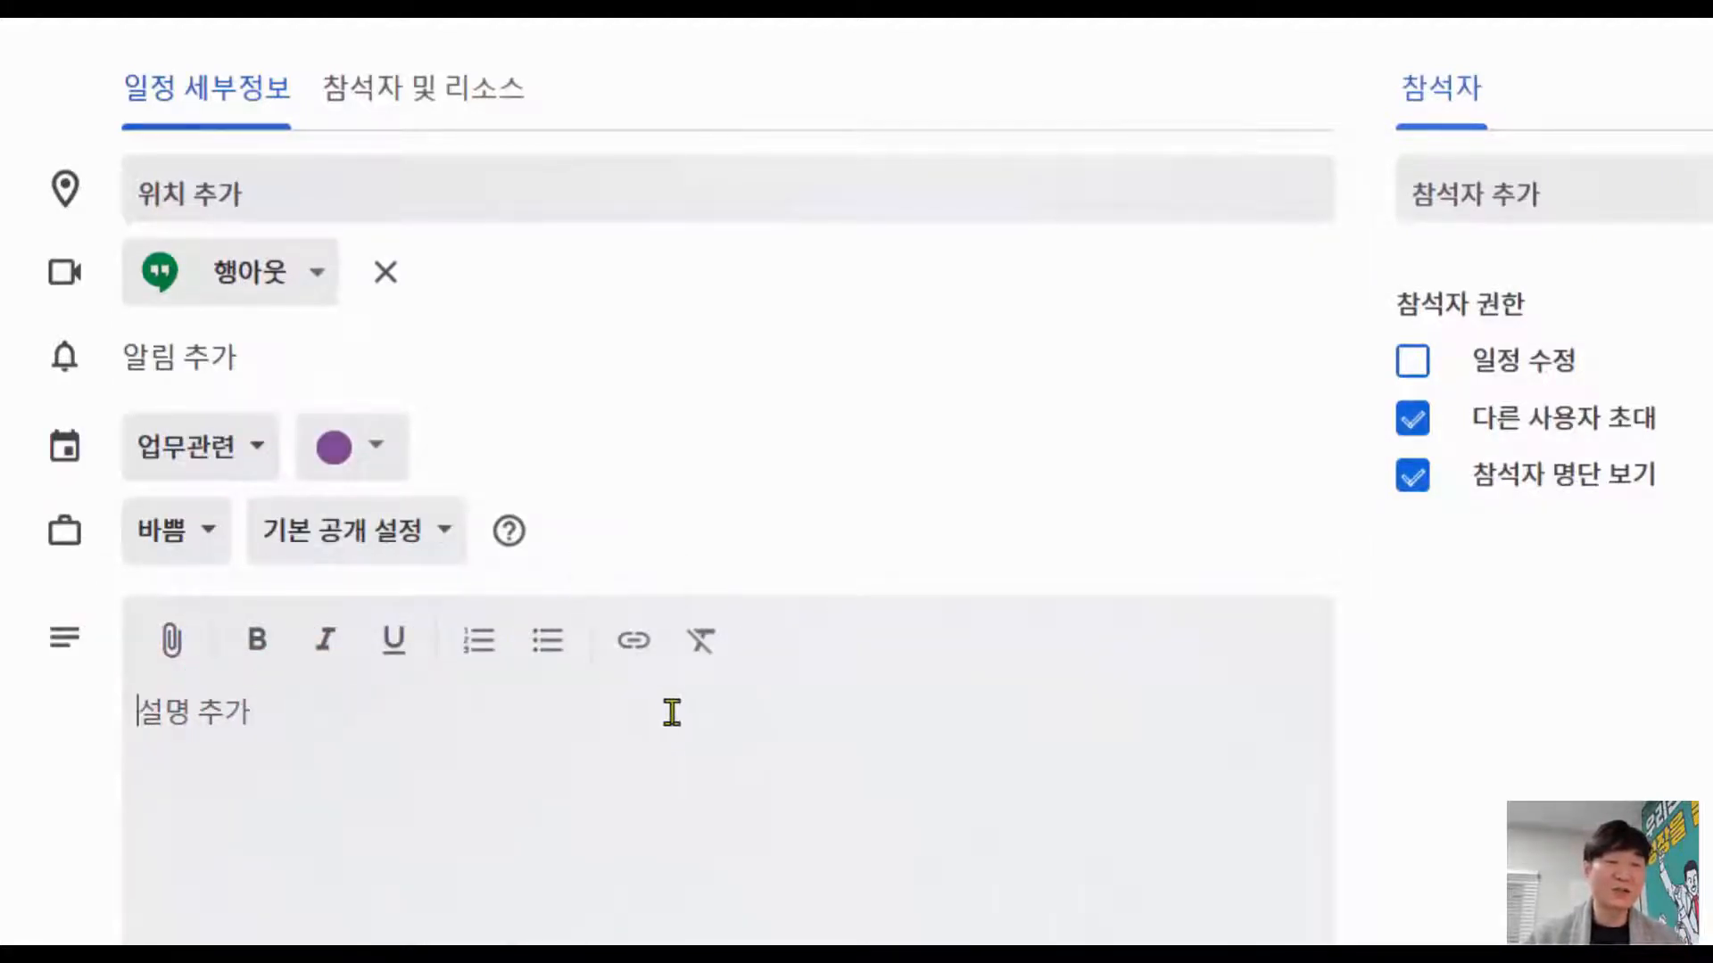
{"action": "type", "text": "직원들의 세미나 참석과 출장으로 인해 부득이 회의를 온라인으로 진행합니다. 회의록은 아래에 첨부된 문서를 확인하시고 회의 시간에 함께 열고 기록하면서 논의하도록 하겠습니다."}
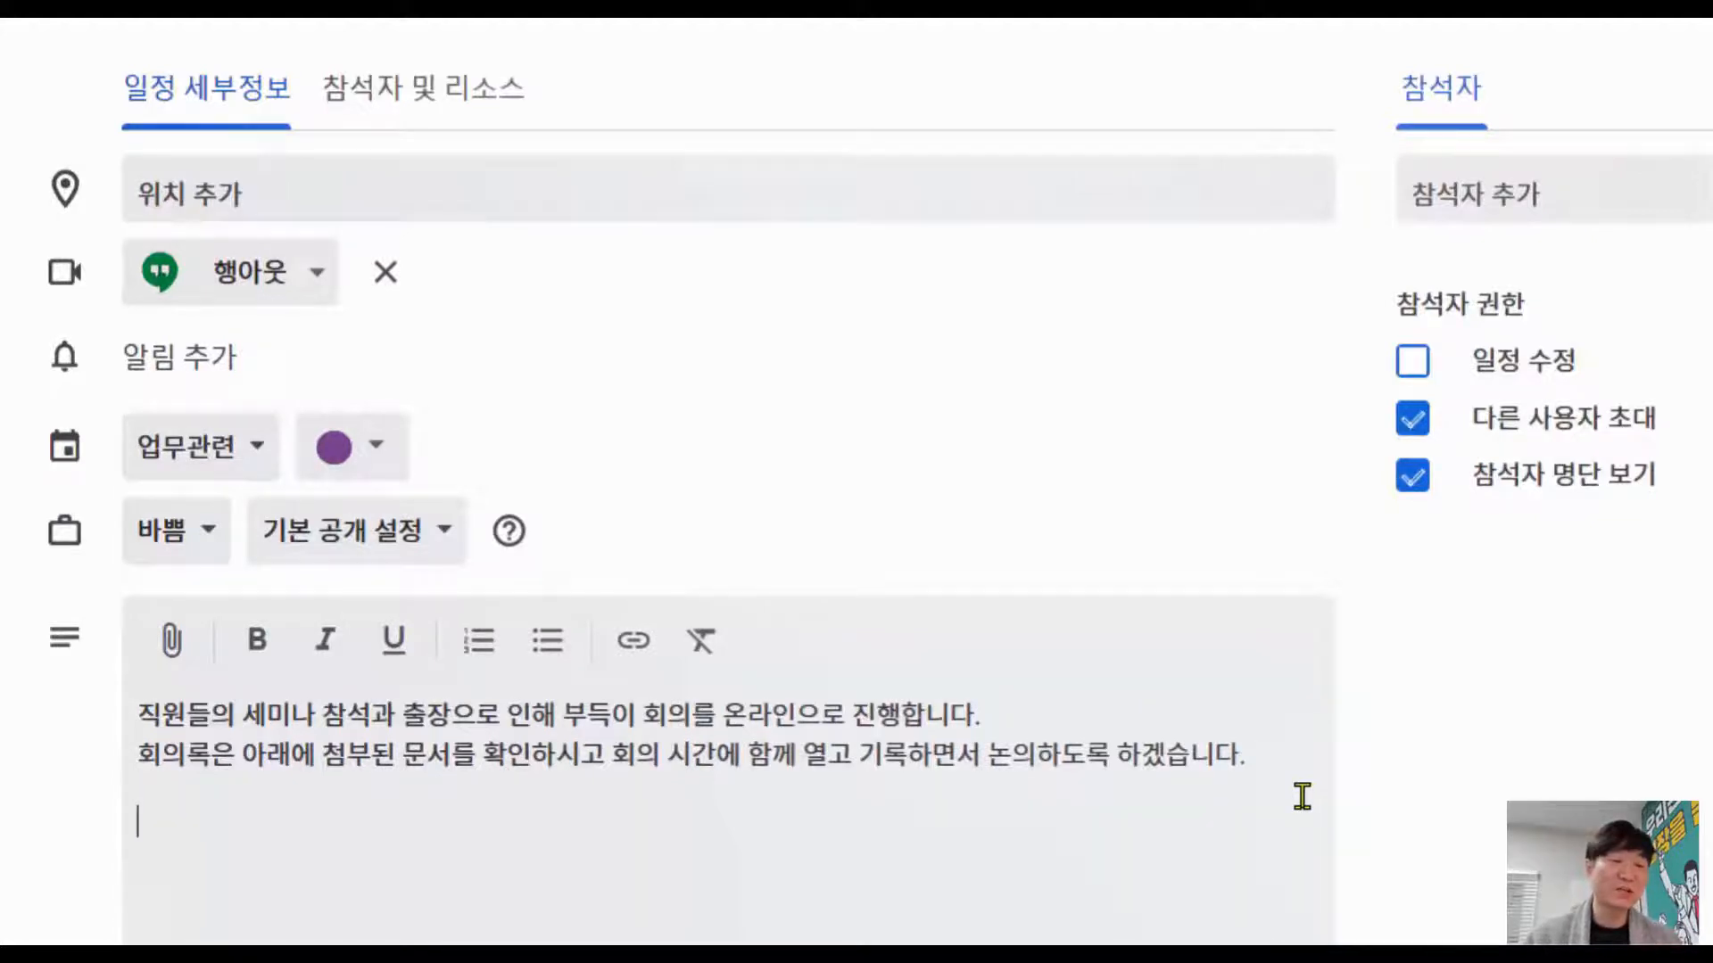
Step: Copy the 회의록 document's anyone-can-edit share link and return to the event draft
{"action": "left_click", "coordinate": [366, 55]}
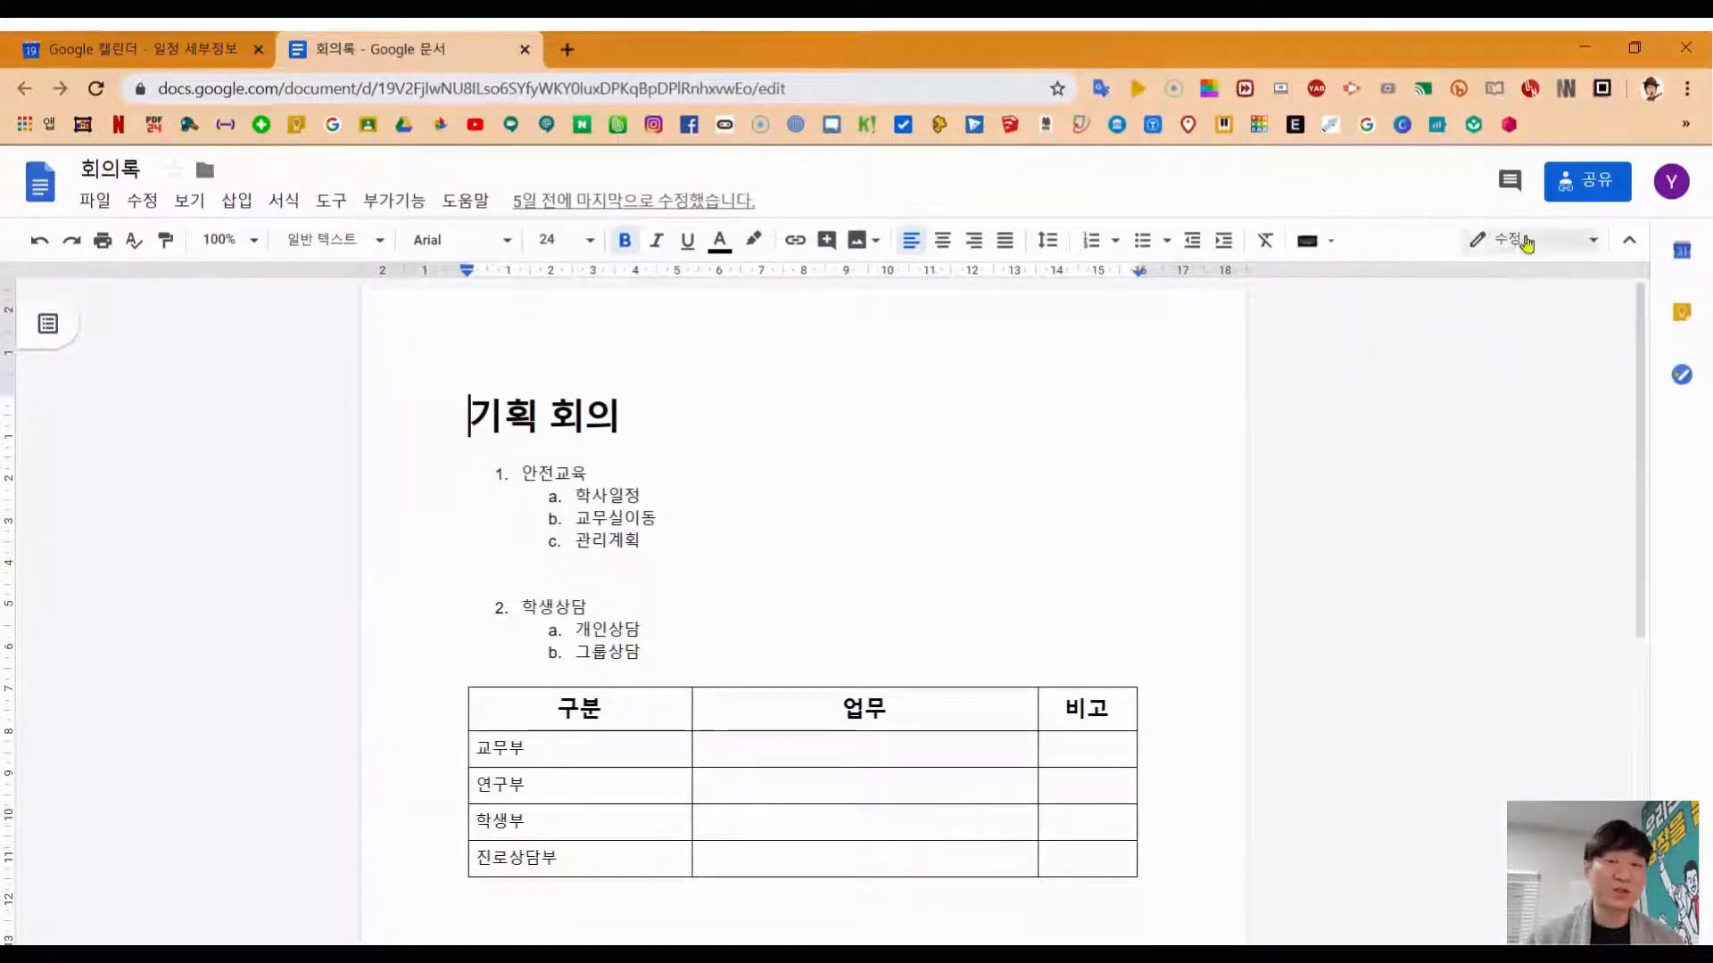
{"action": "left_click", "coordinate": [1586, 185]}
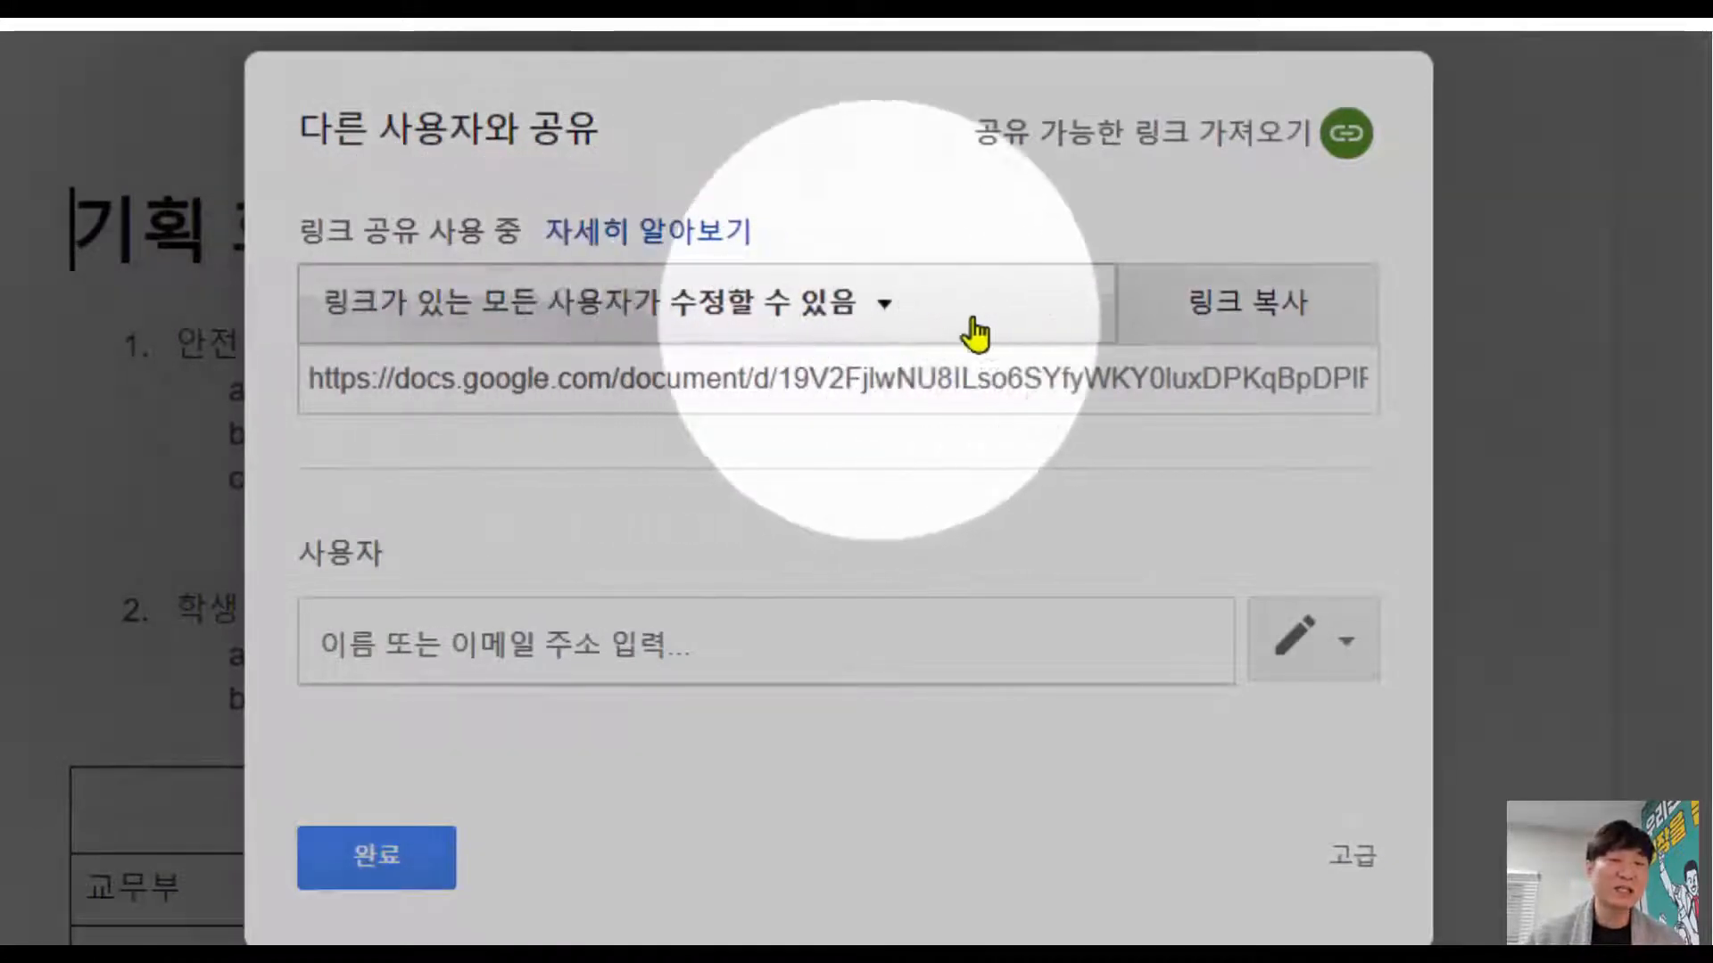
{"action": "left_click", "coordinate": [1246, 320]}
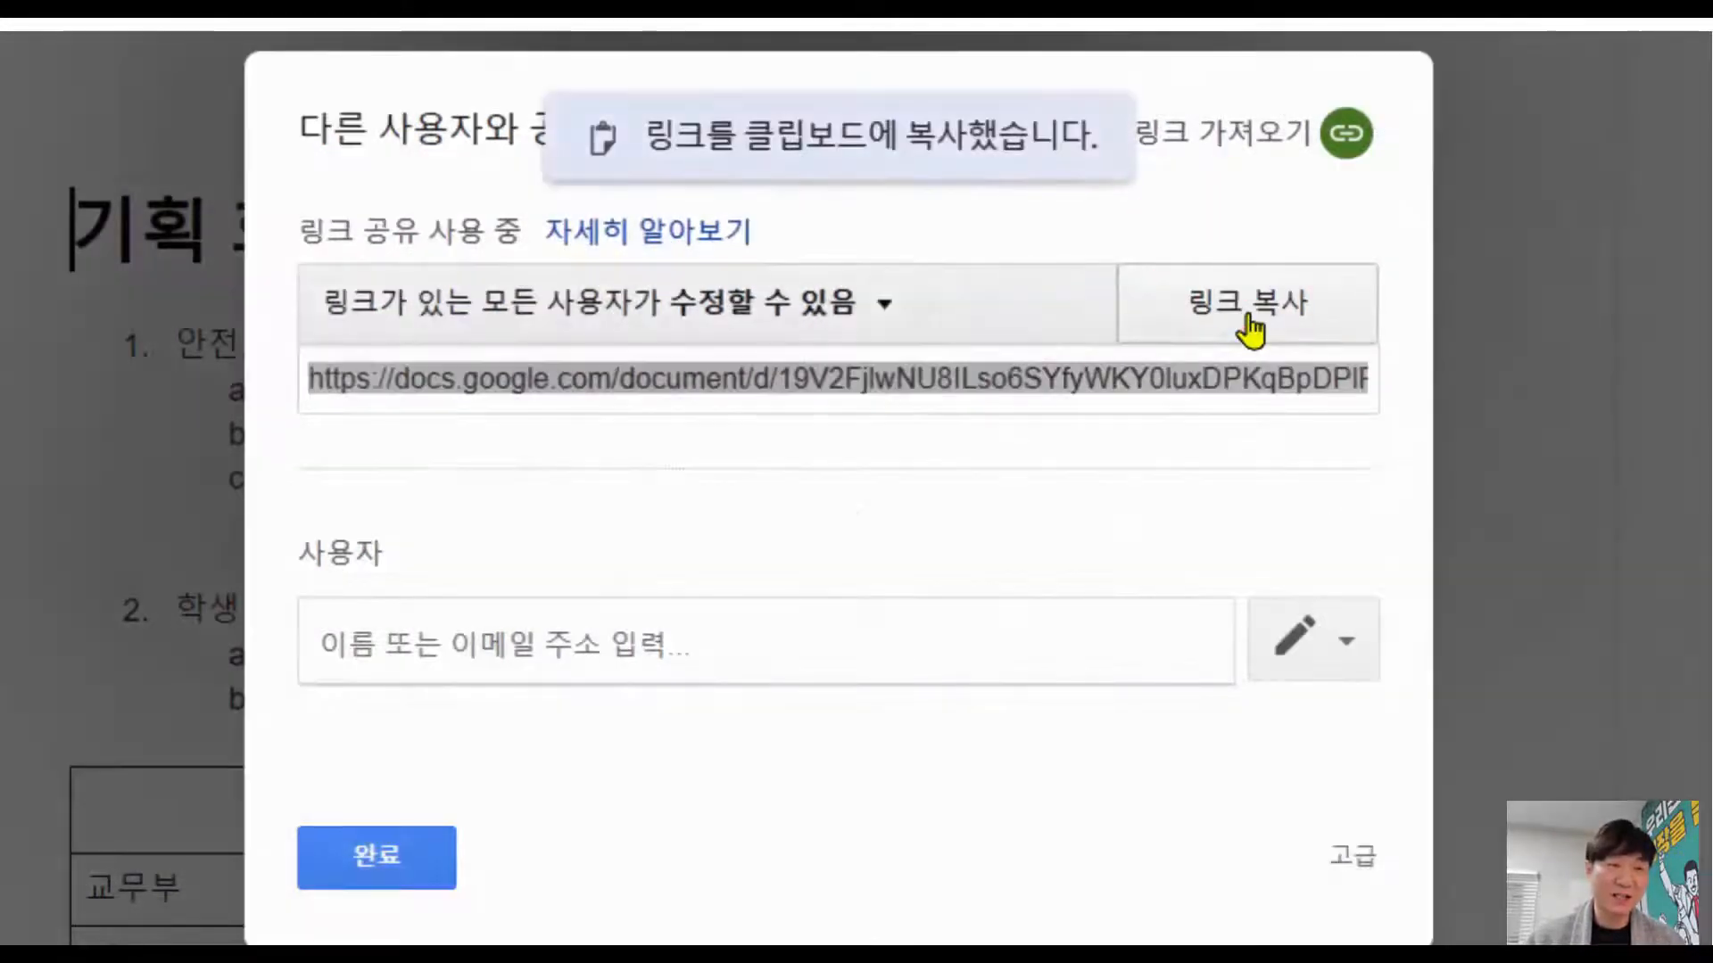
{"action": "left_click", "coordinate": [419, 883]}
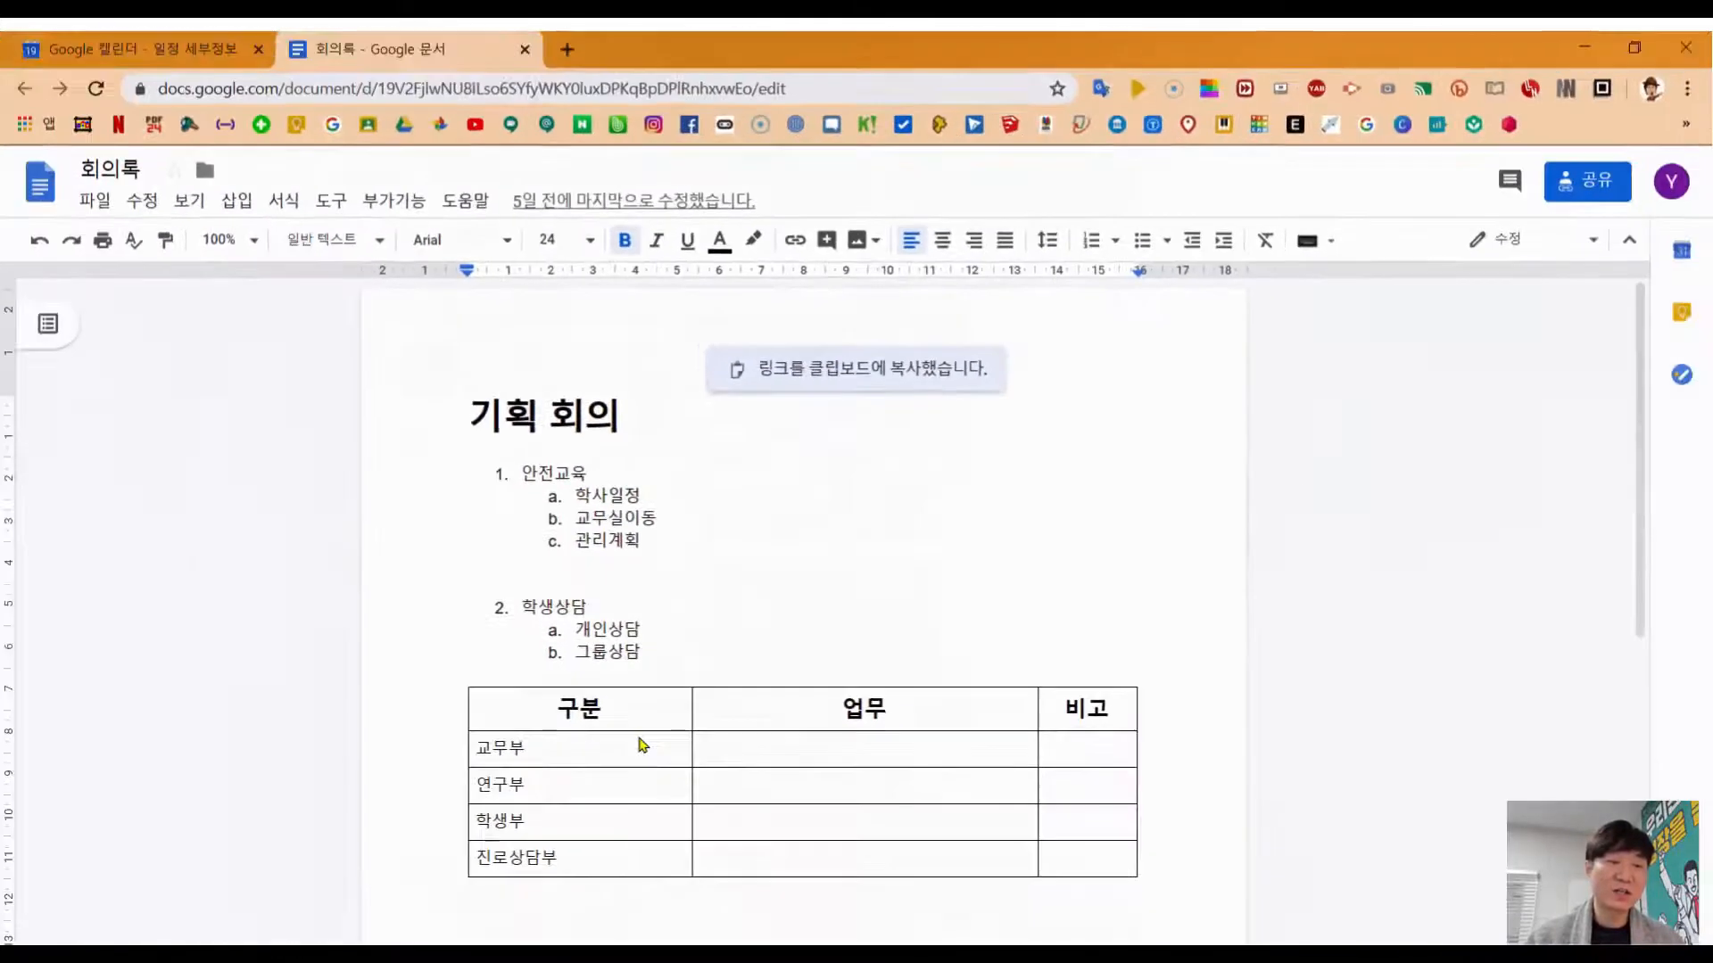
{"action": "left_click", "coordinate": [176, 55]}
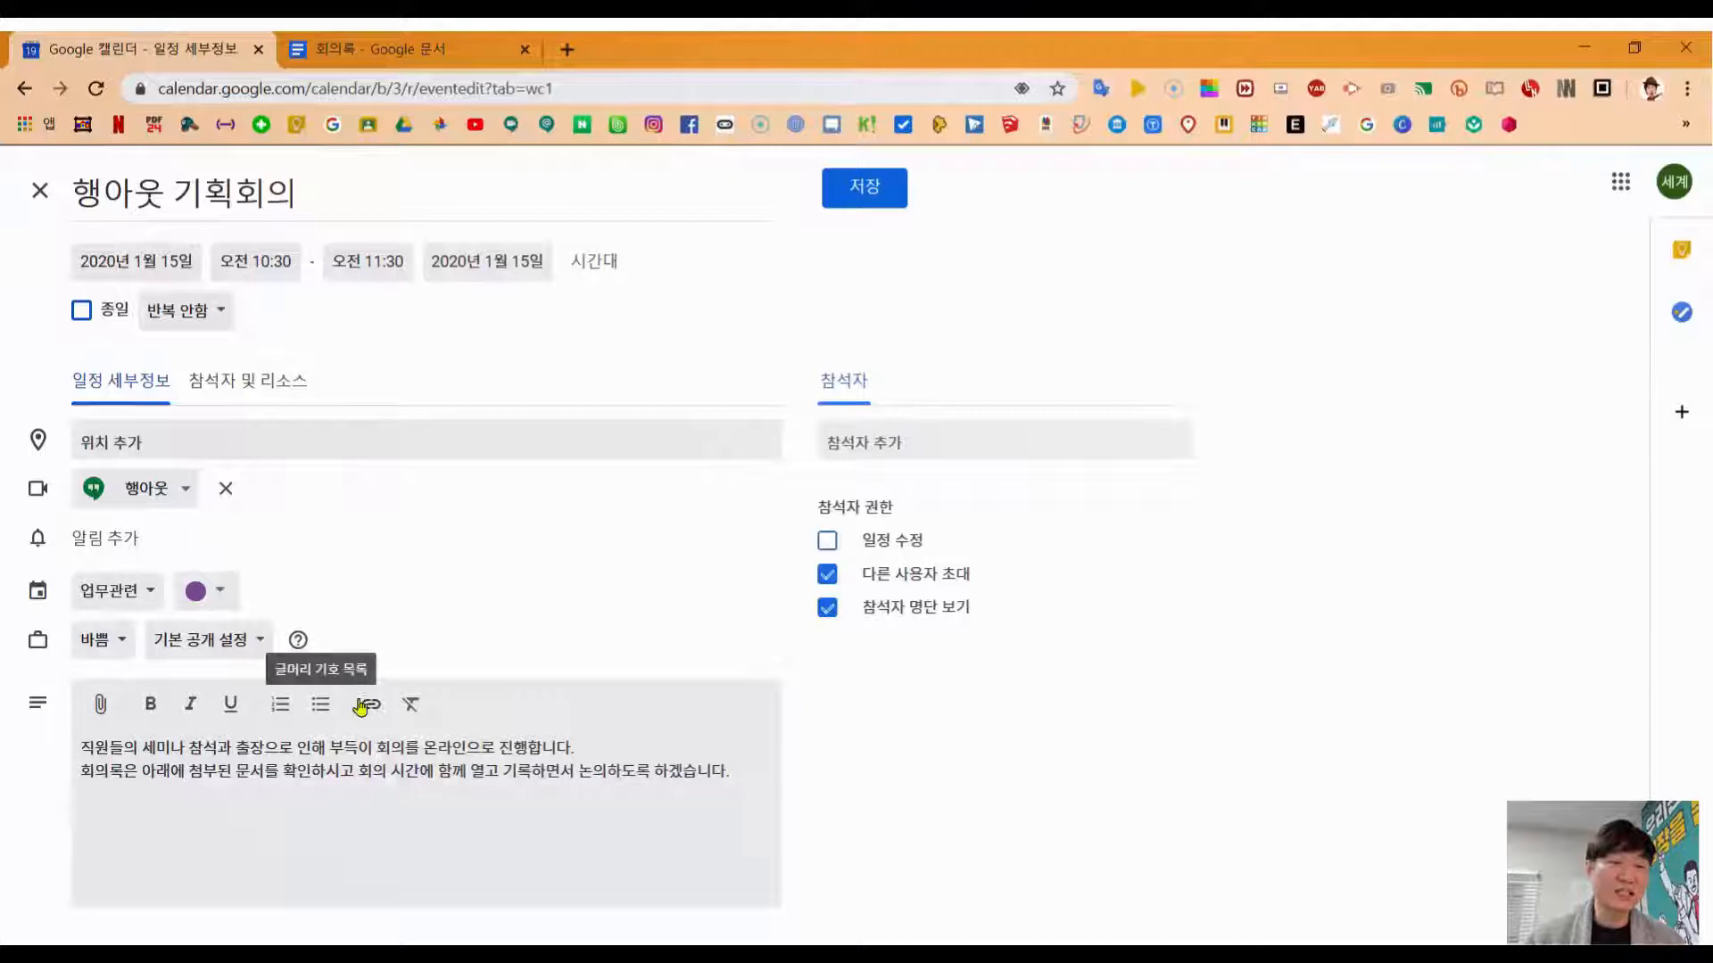
Step: Insert a link to the pasted minutes document URL in the description, displayed as 기획 회의록
{"action": "left_click", "coordinate": [364, 705]}
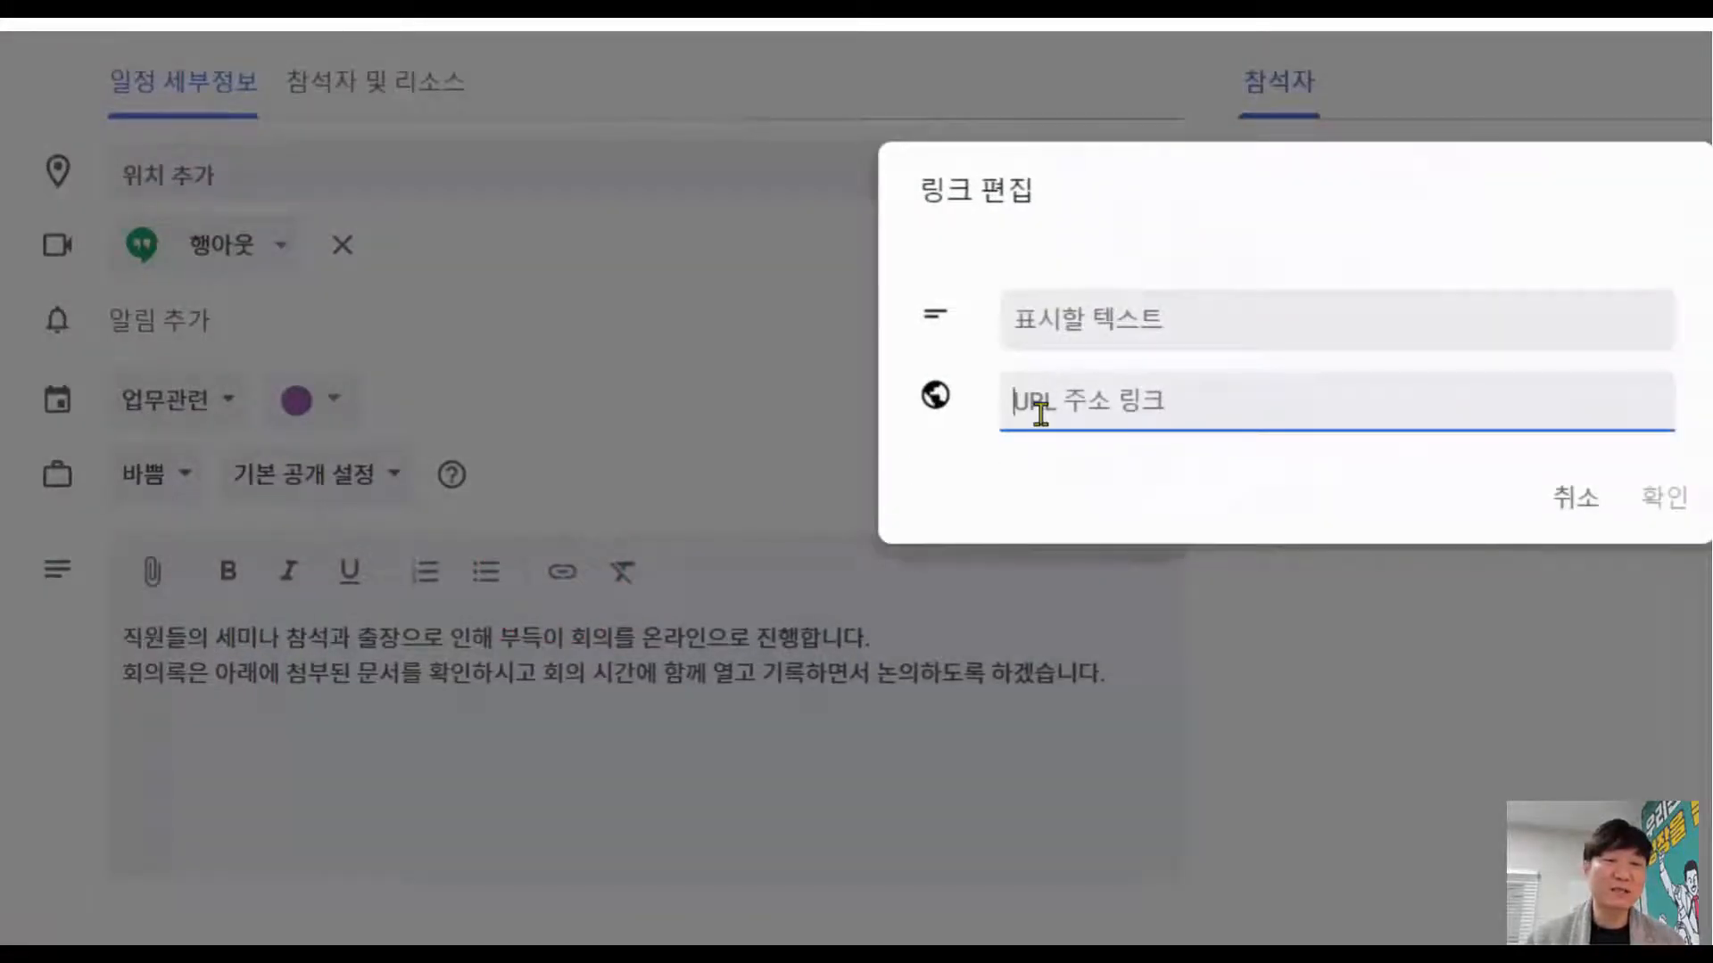
{"action": "left_click", "coordinate": [1014, 321]}
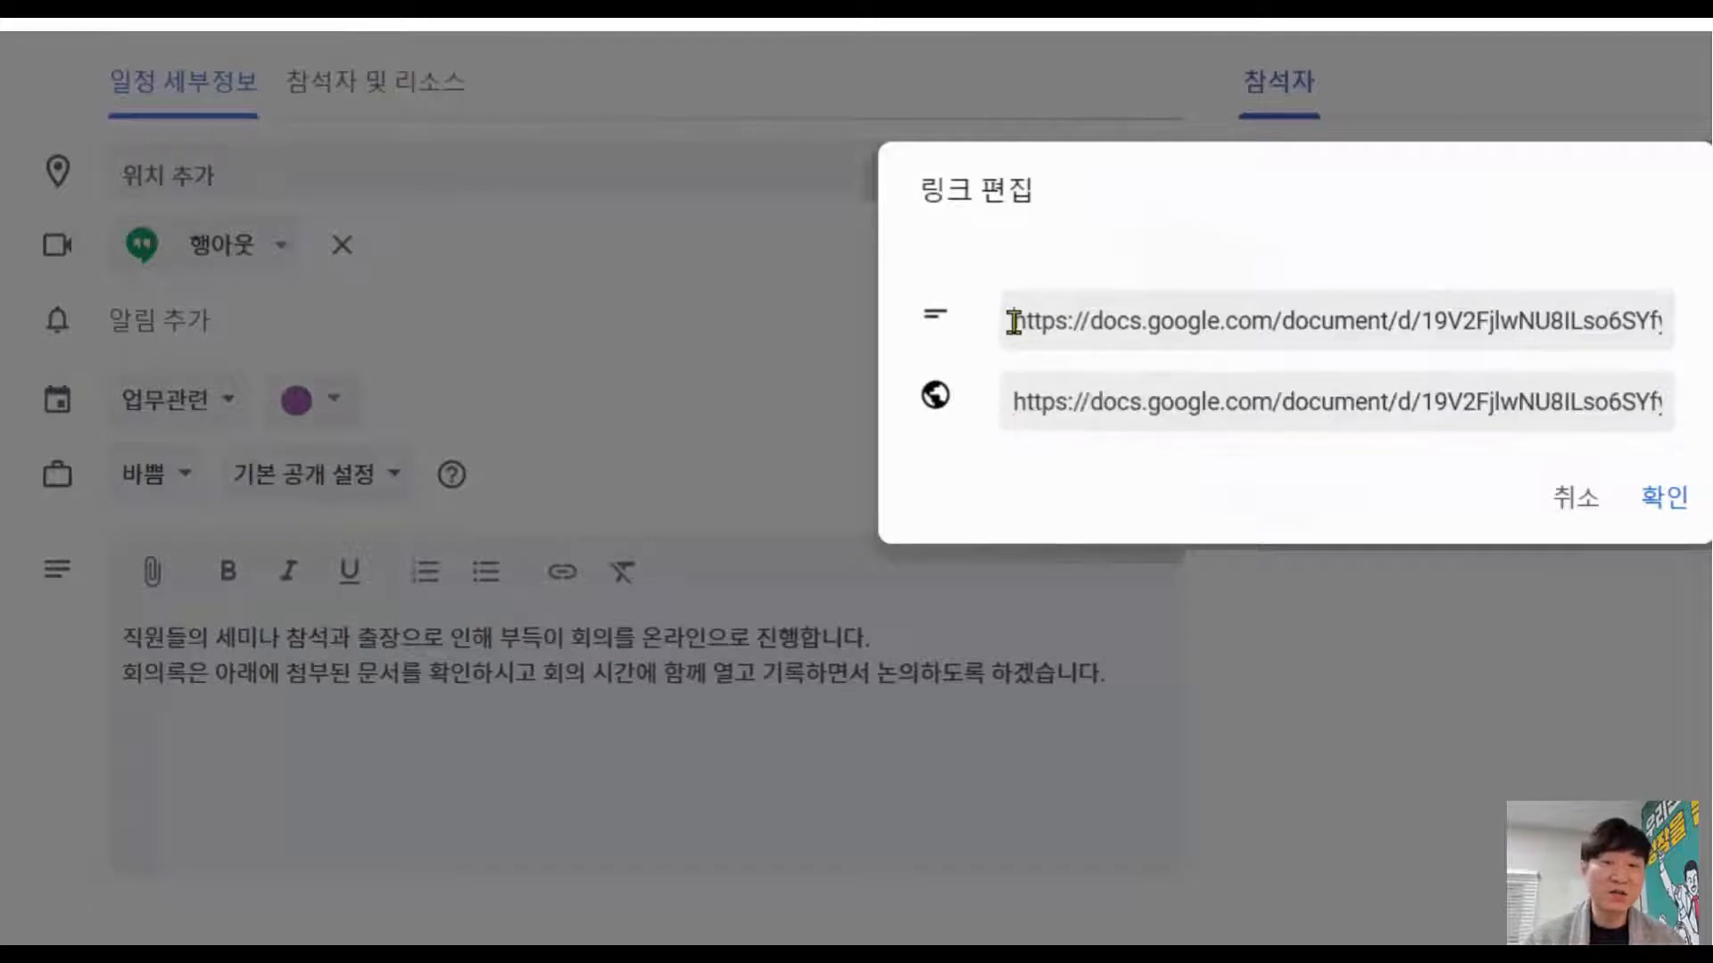
{"action": "left_click_drag", "start_coordinate": [1015, 321], "coordinate": [1709, 321]}
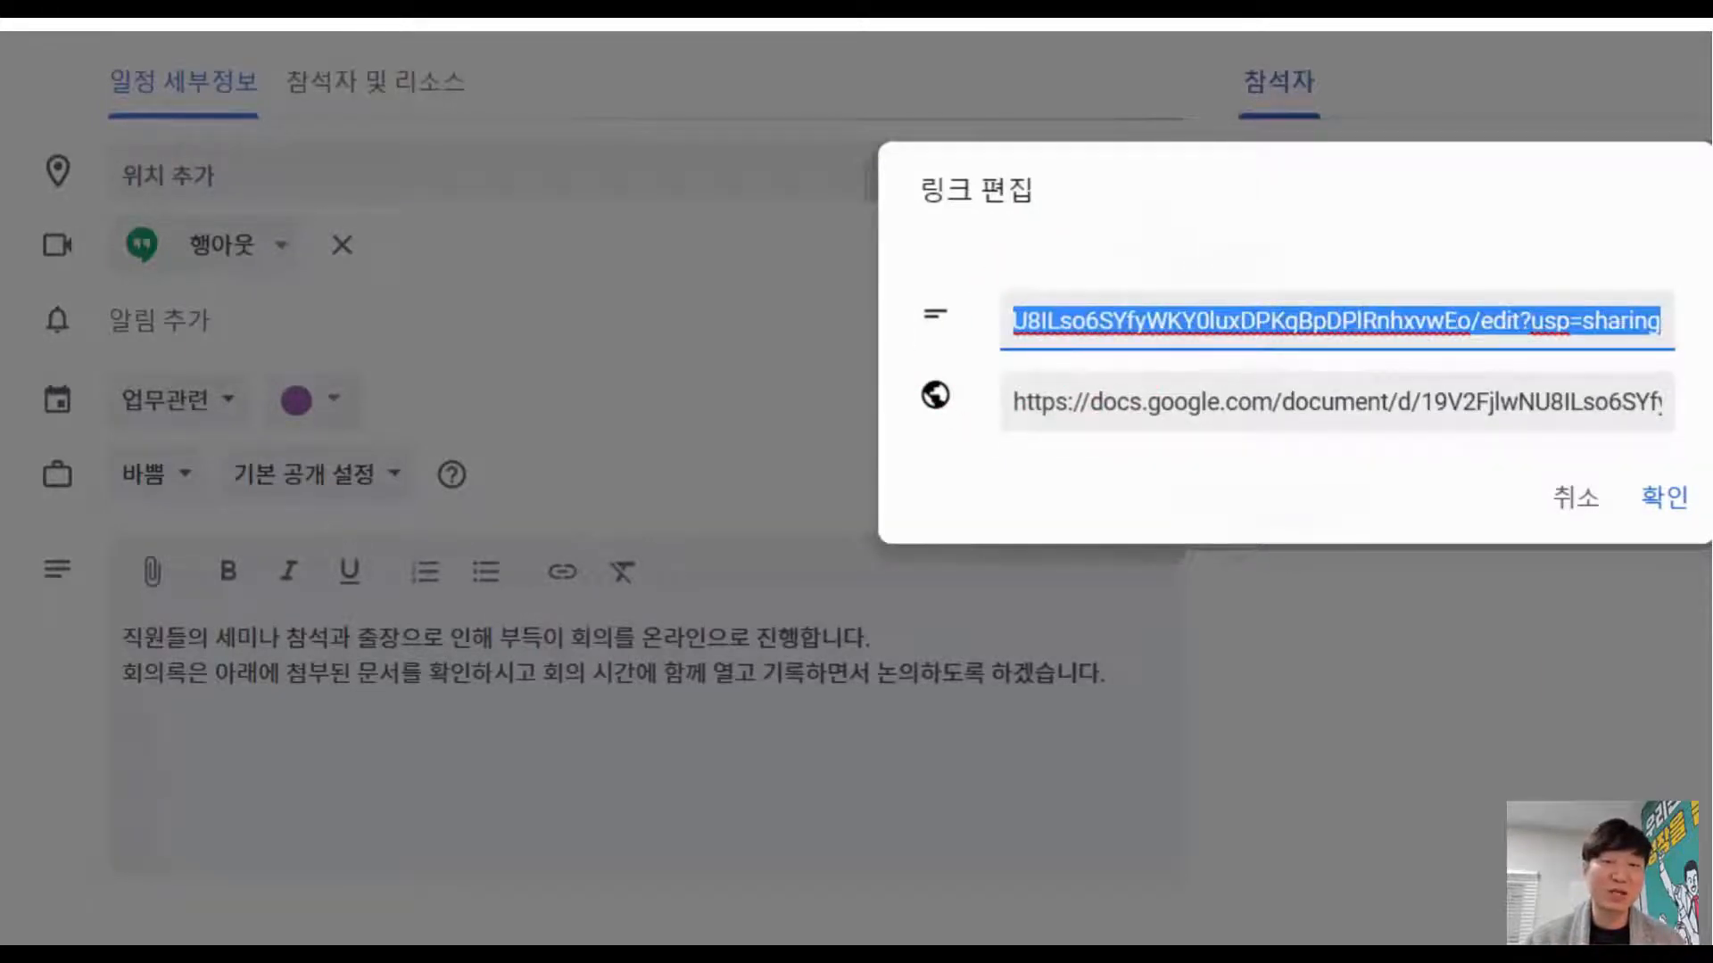
{"action": "key", "text": "BackSpace"}
{"action": "type", "text": "기획"}
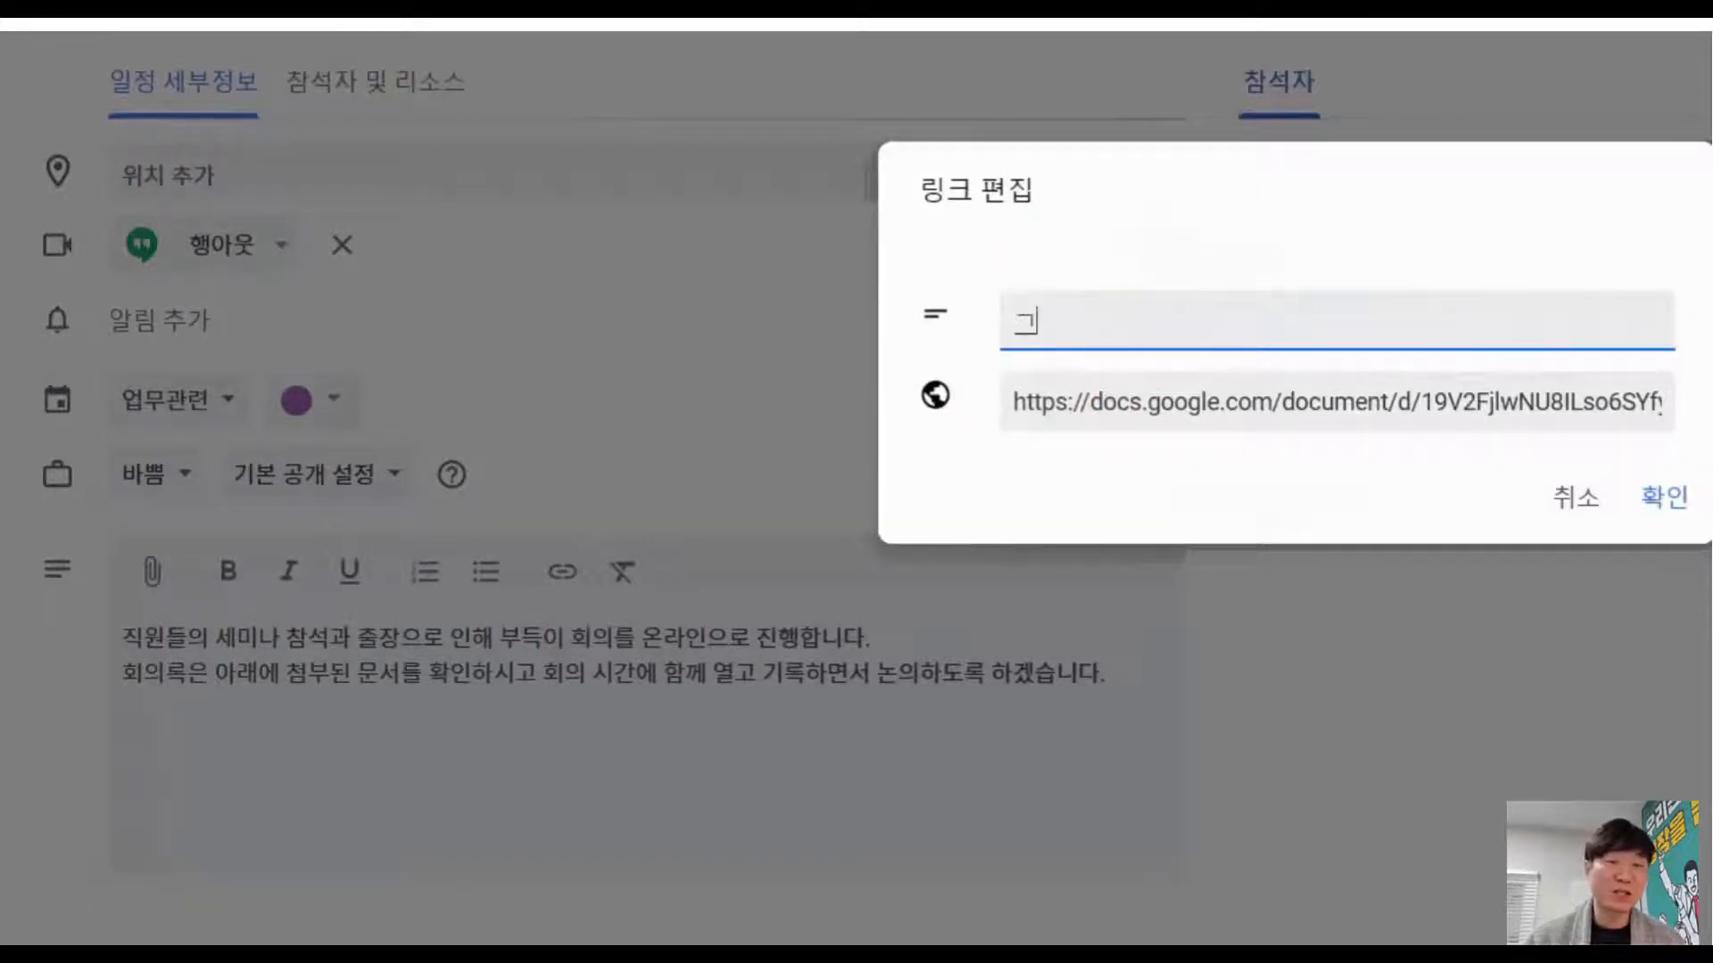
{"action": "type", "text": " 회의"}
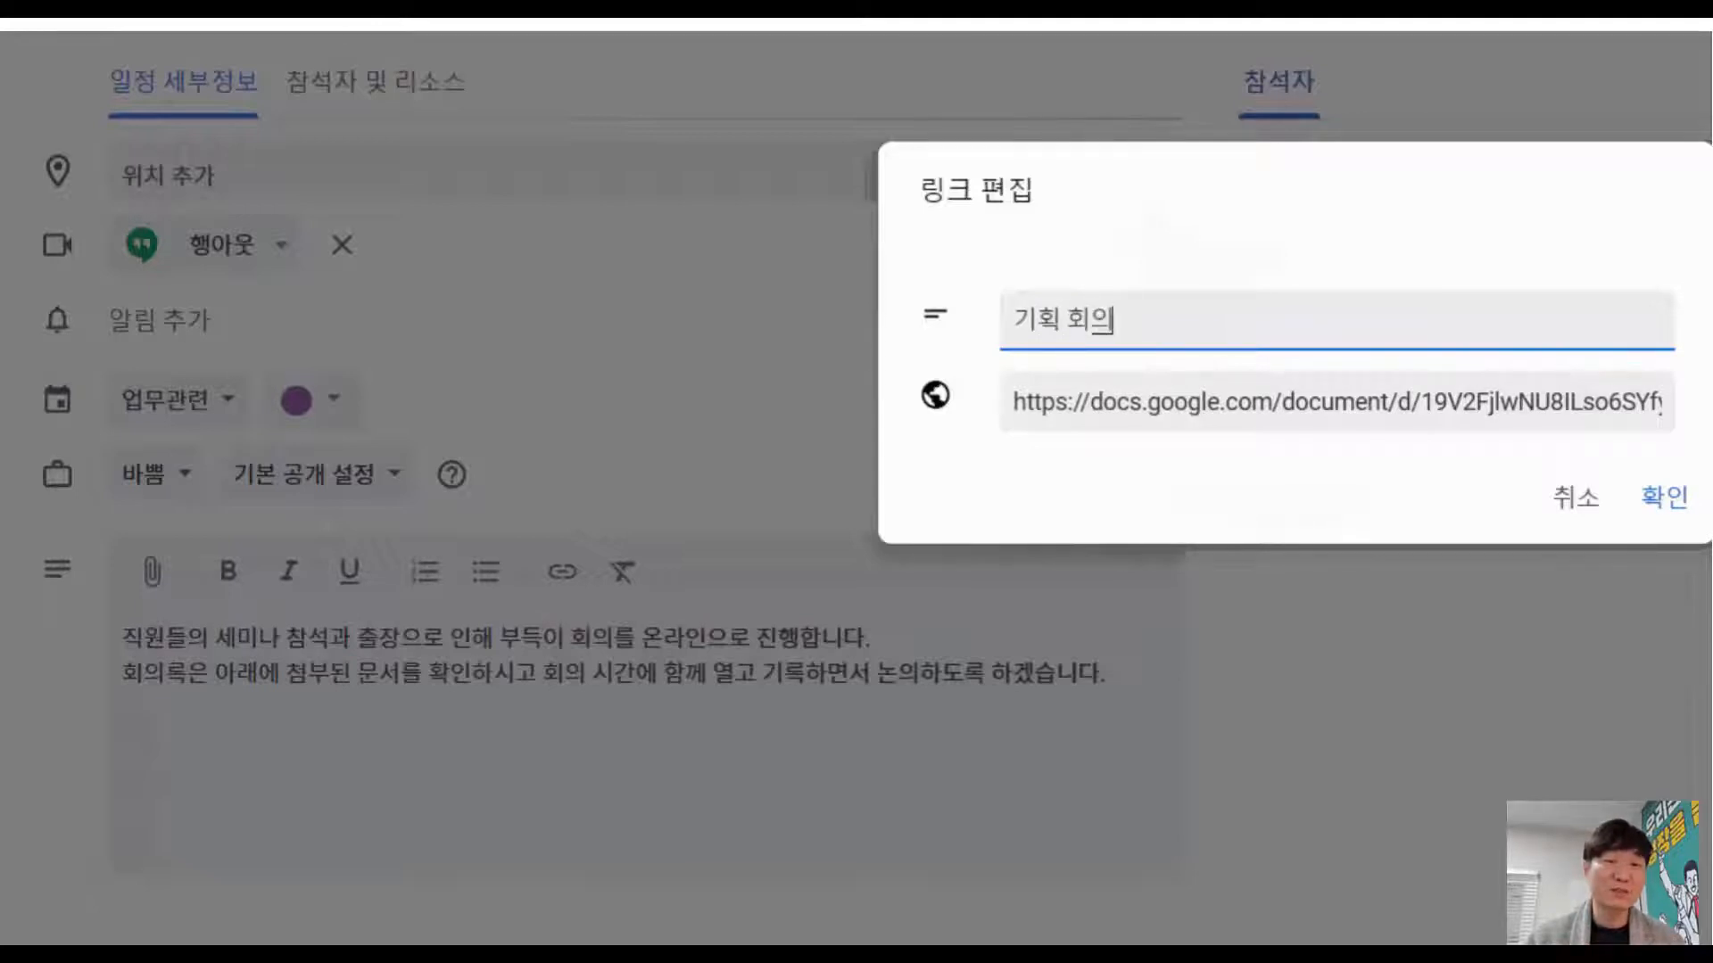
{"action": "type", "text": "록"}
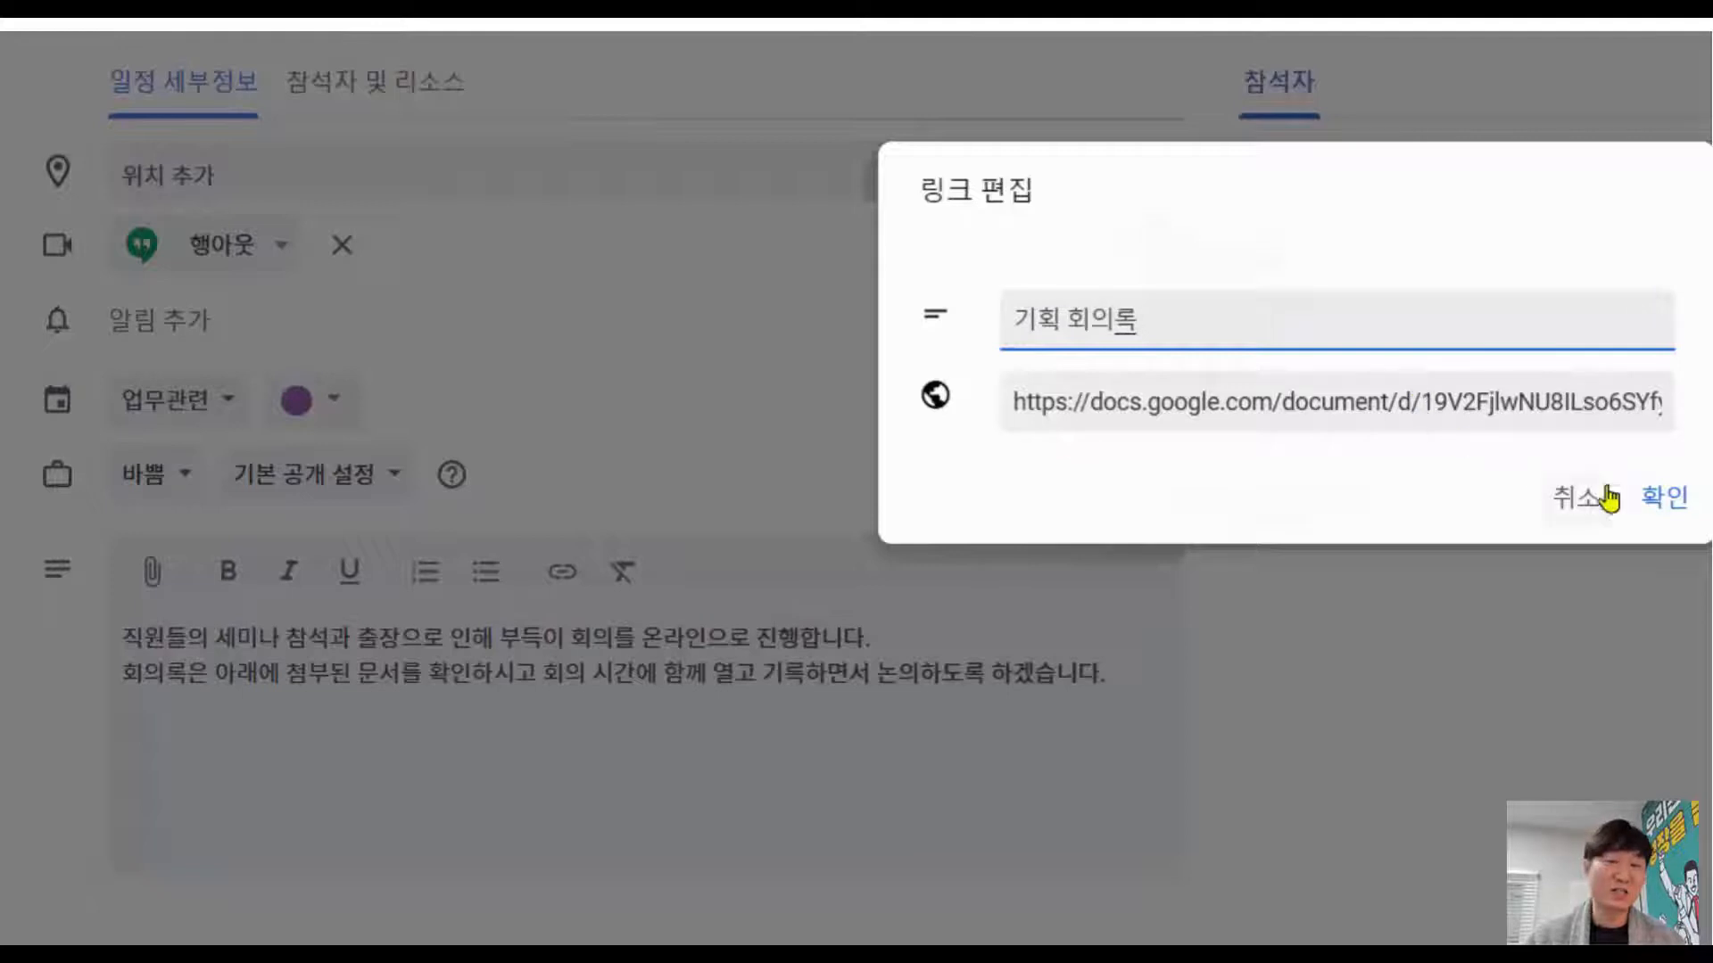
{"action": "left_click", "coordinate": [1665, 499]}
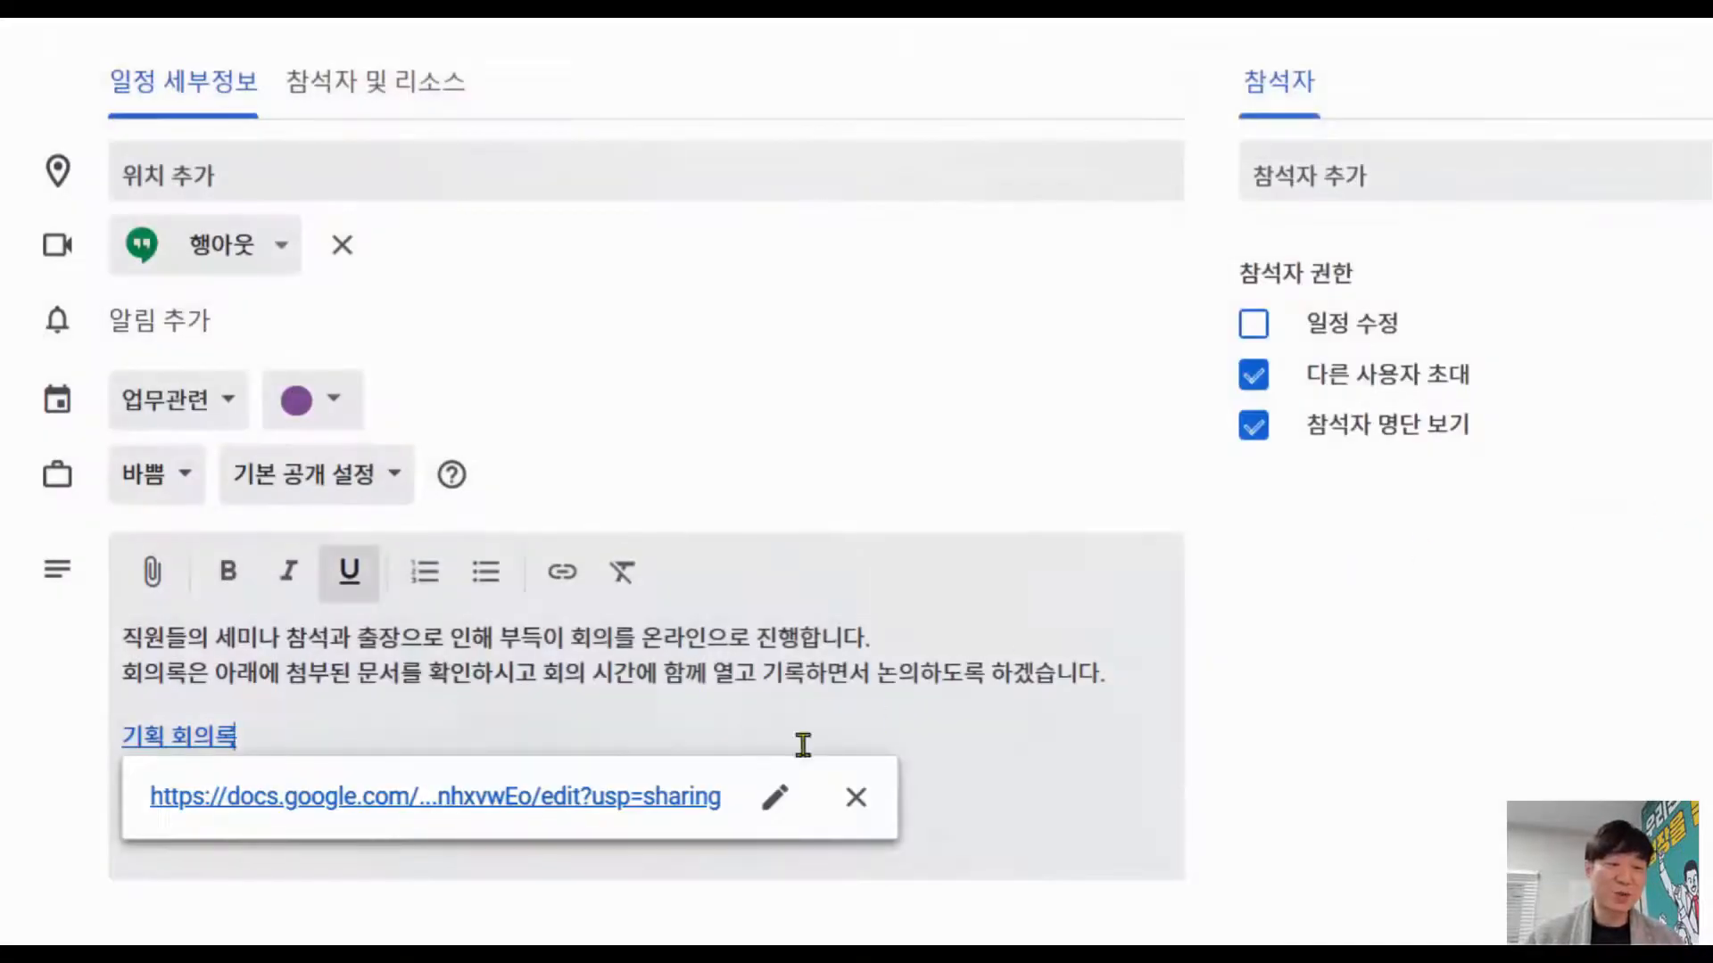
Step: Add four guests to the 행아웃 기획회의 event by entering each guest's e-mail address
{"action": "left_click", "coordinate": [424, 728]}
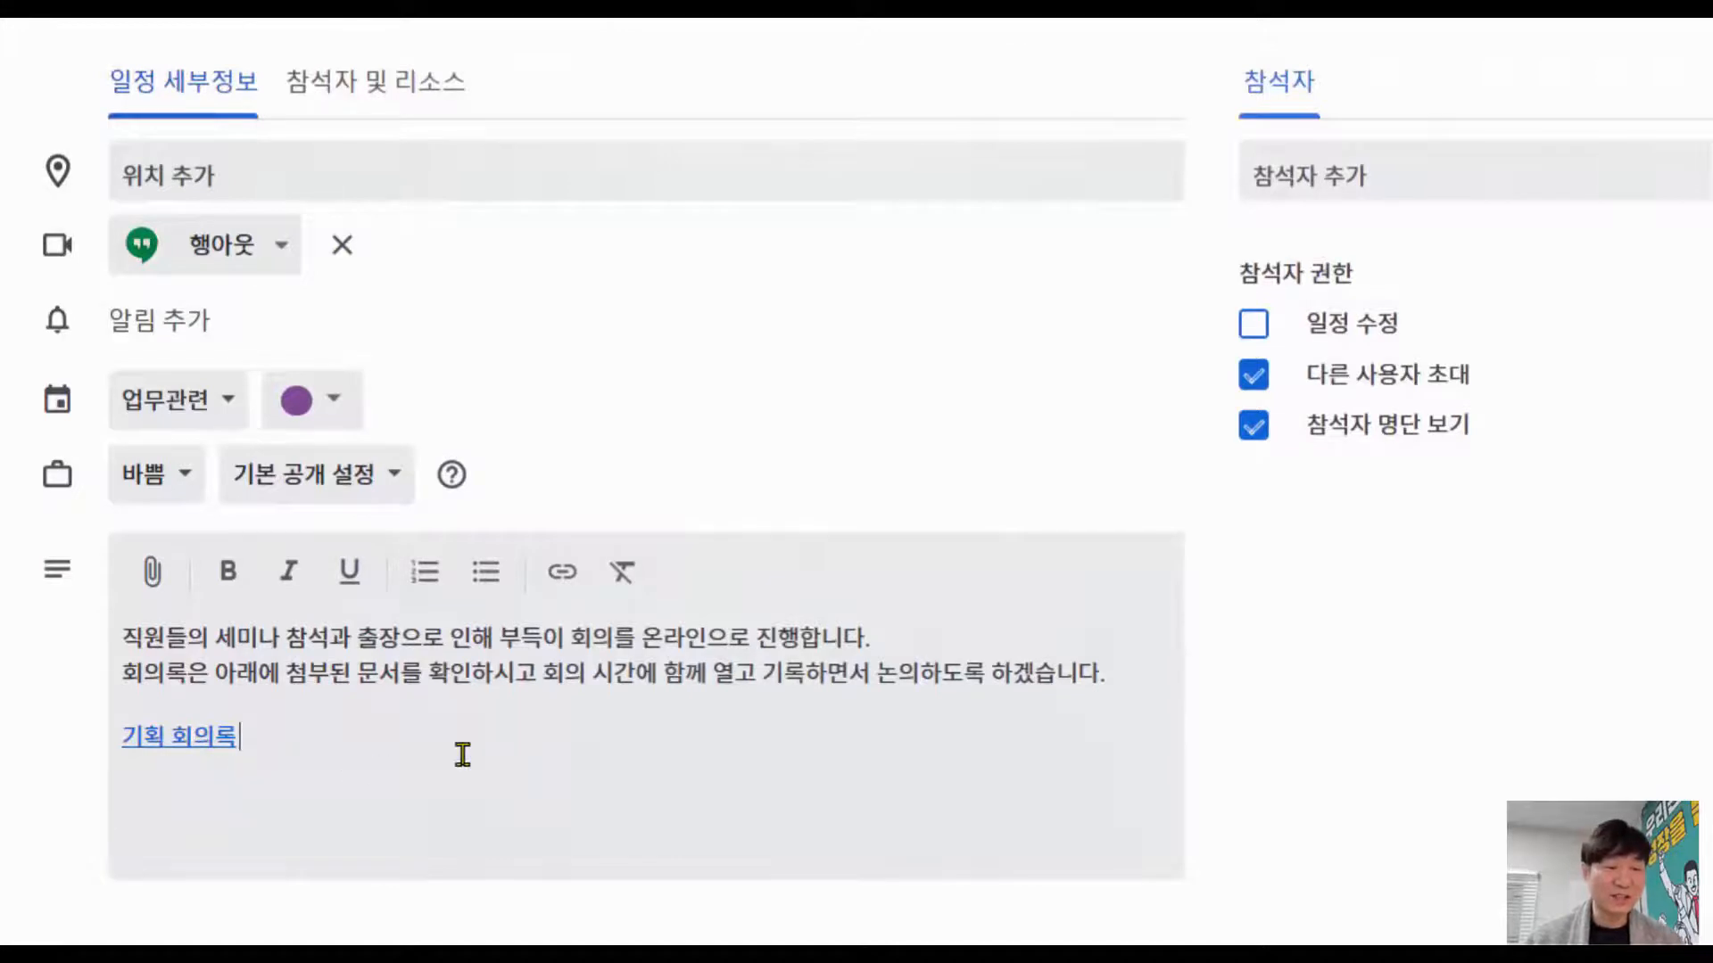
{"action": "left_click", "coordinate": [1333, 171]}
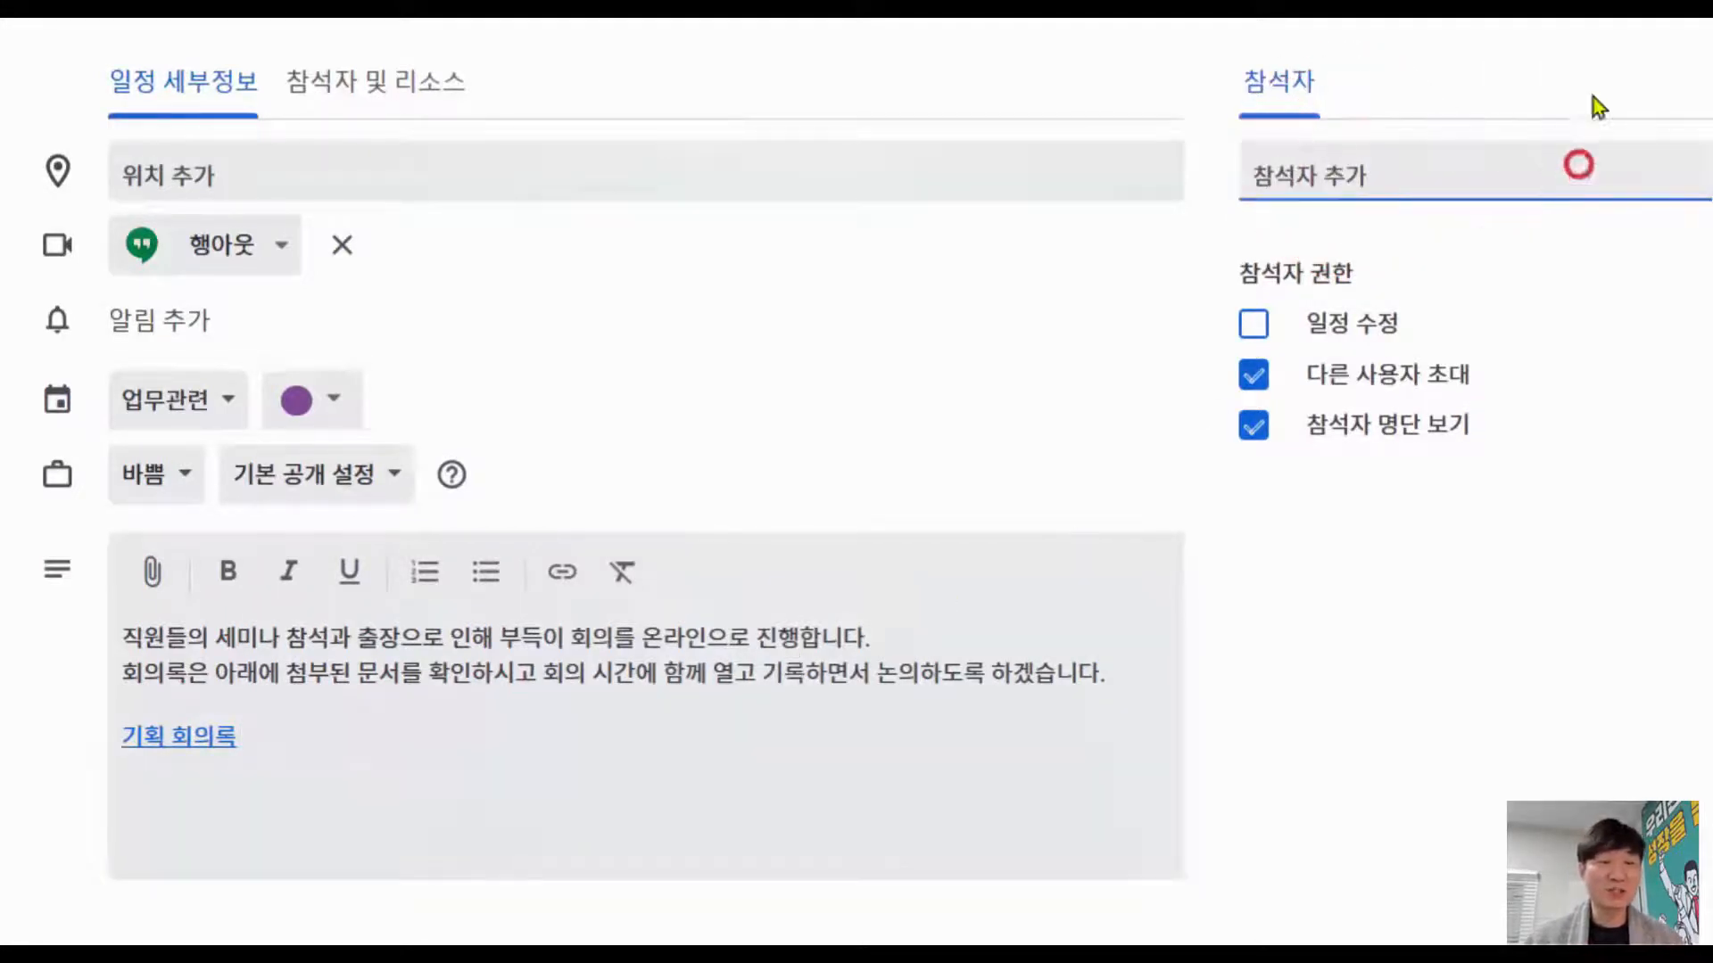
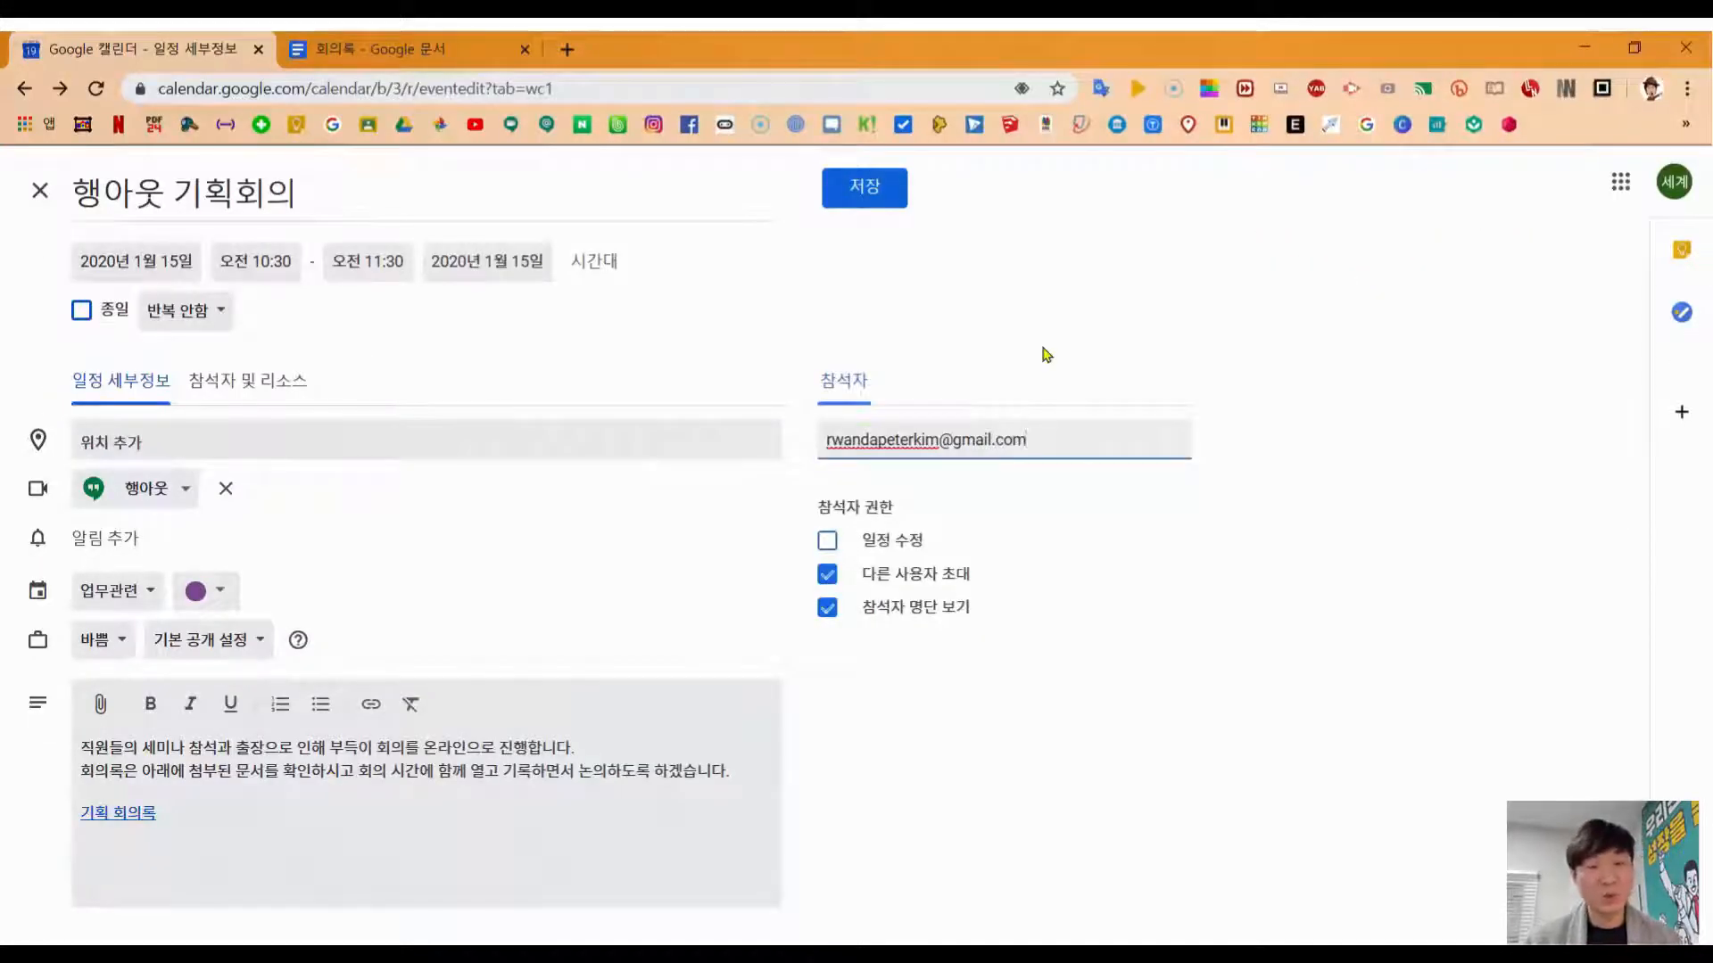
{"action": "key", "text": "Return"}
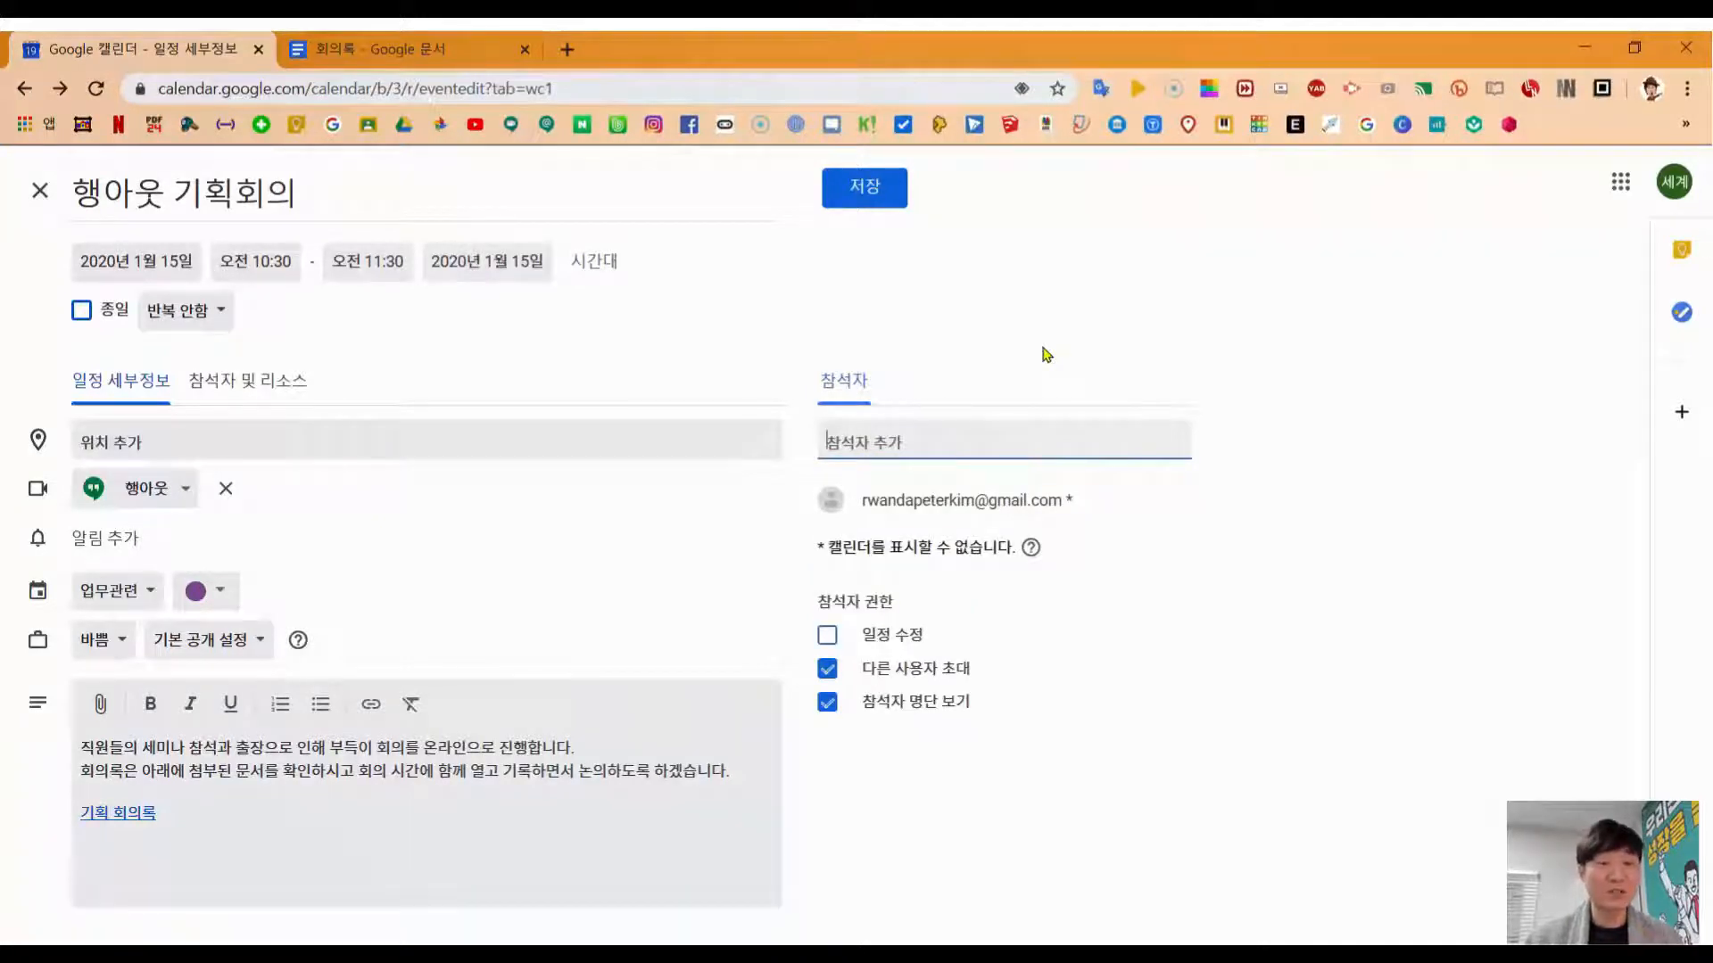
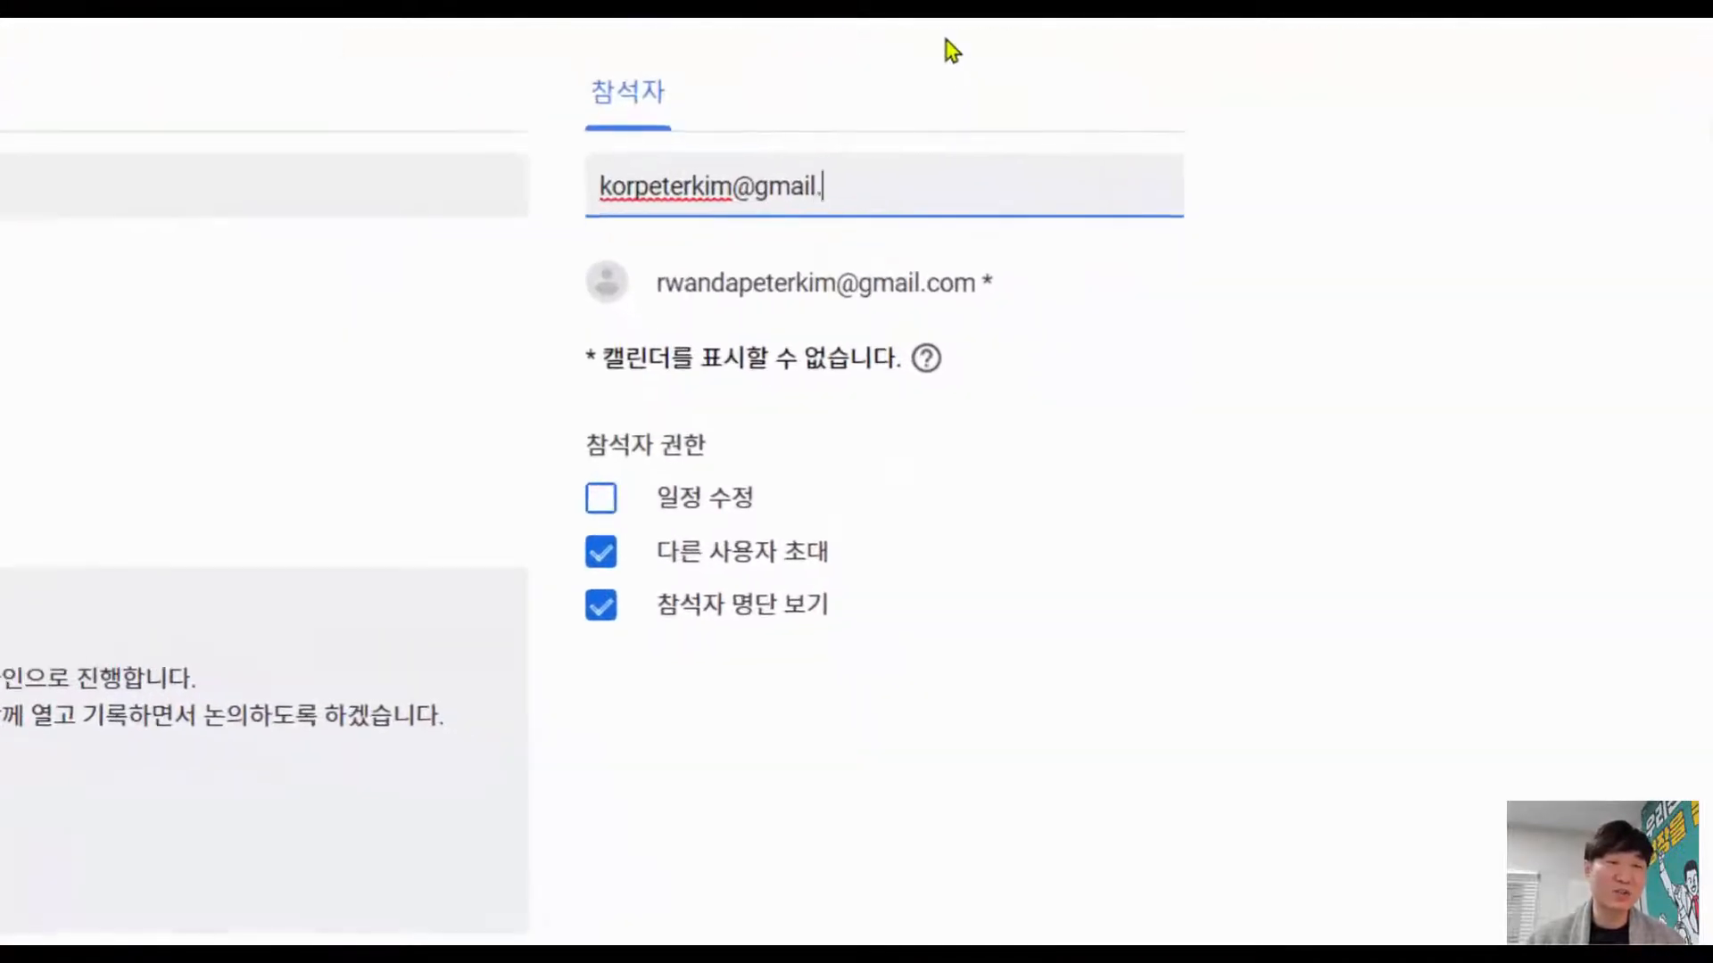
{"action": "key", "text": "Return"}
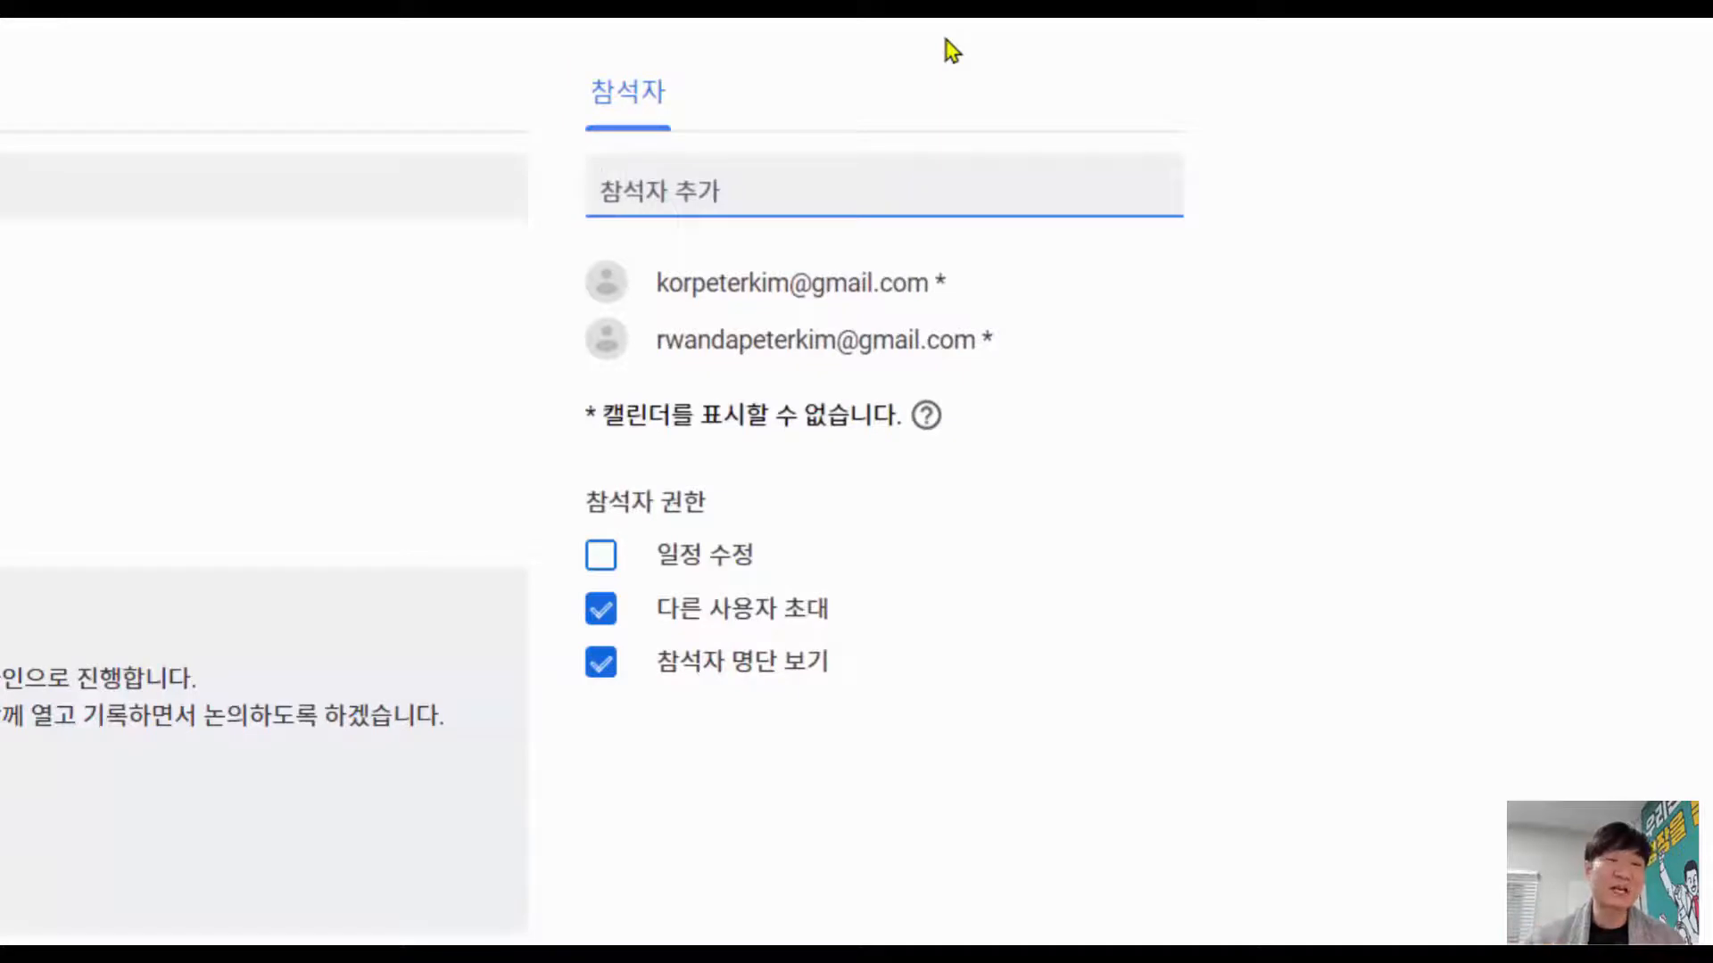
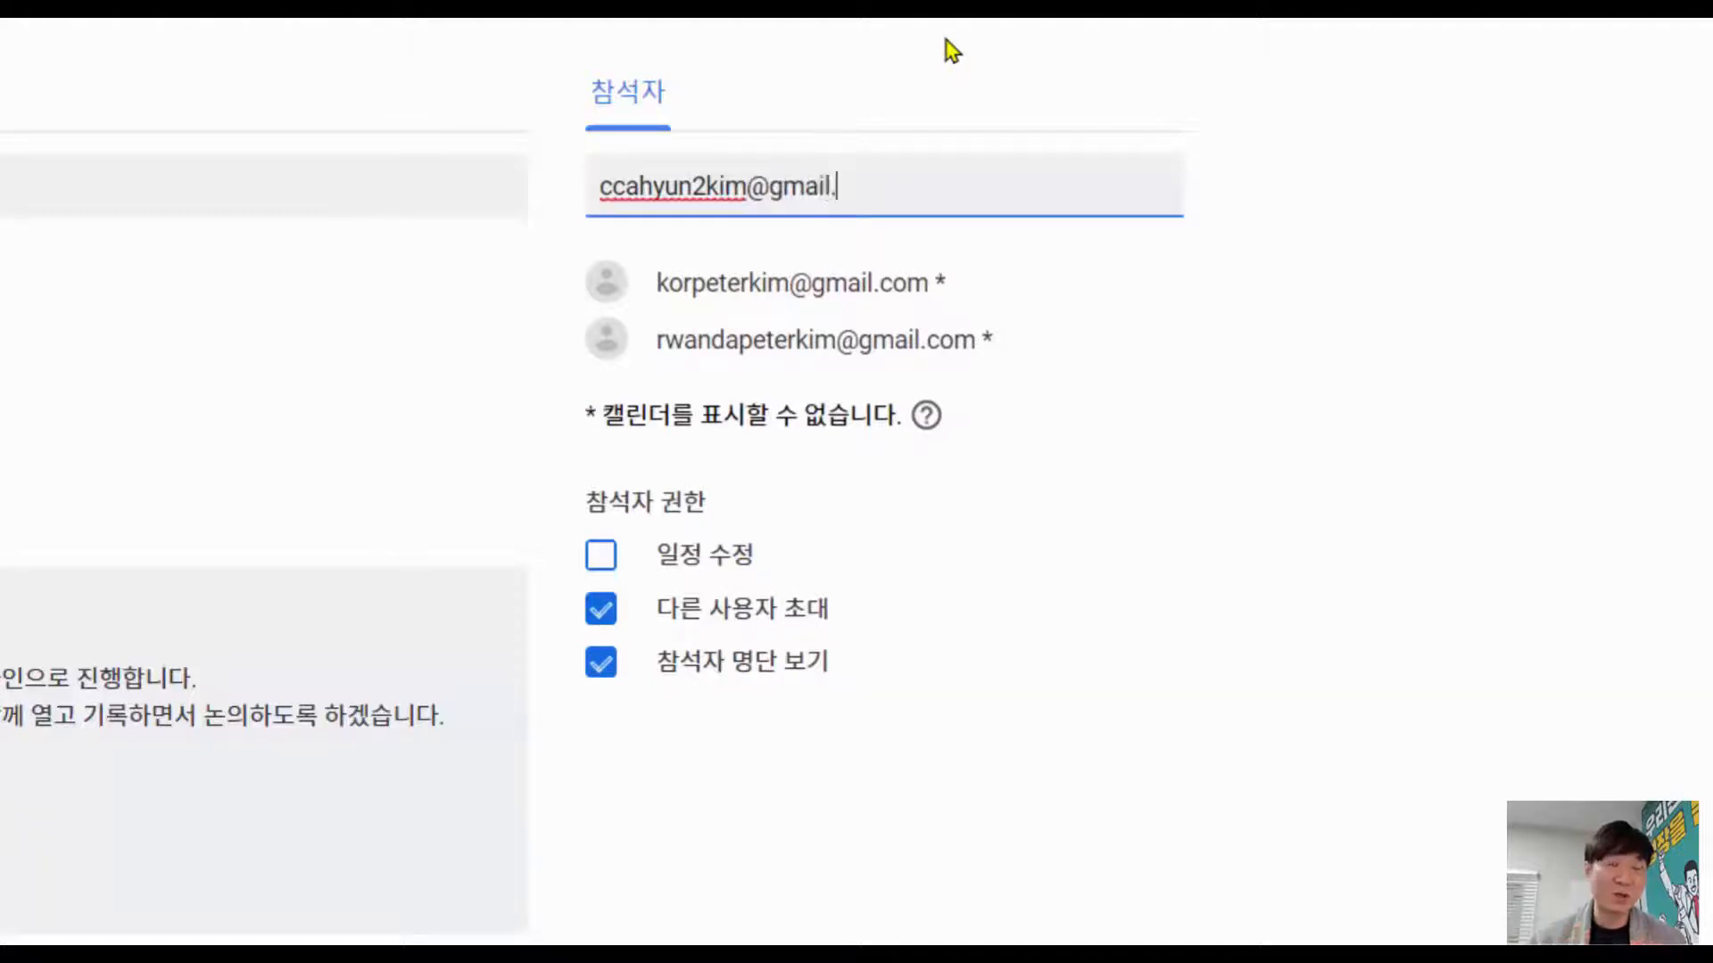
{"action": "key", "text": "Return"}
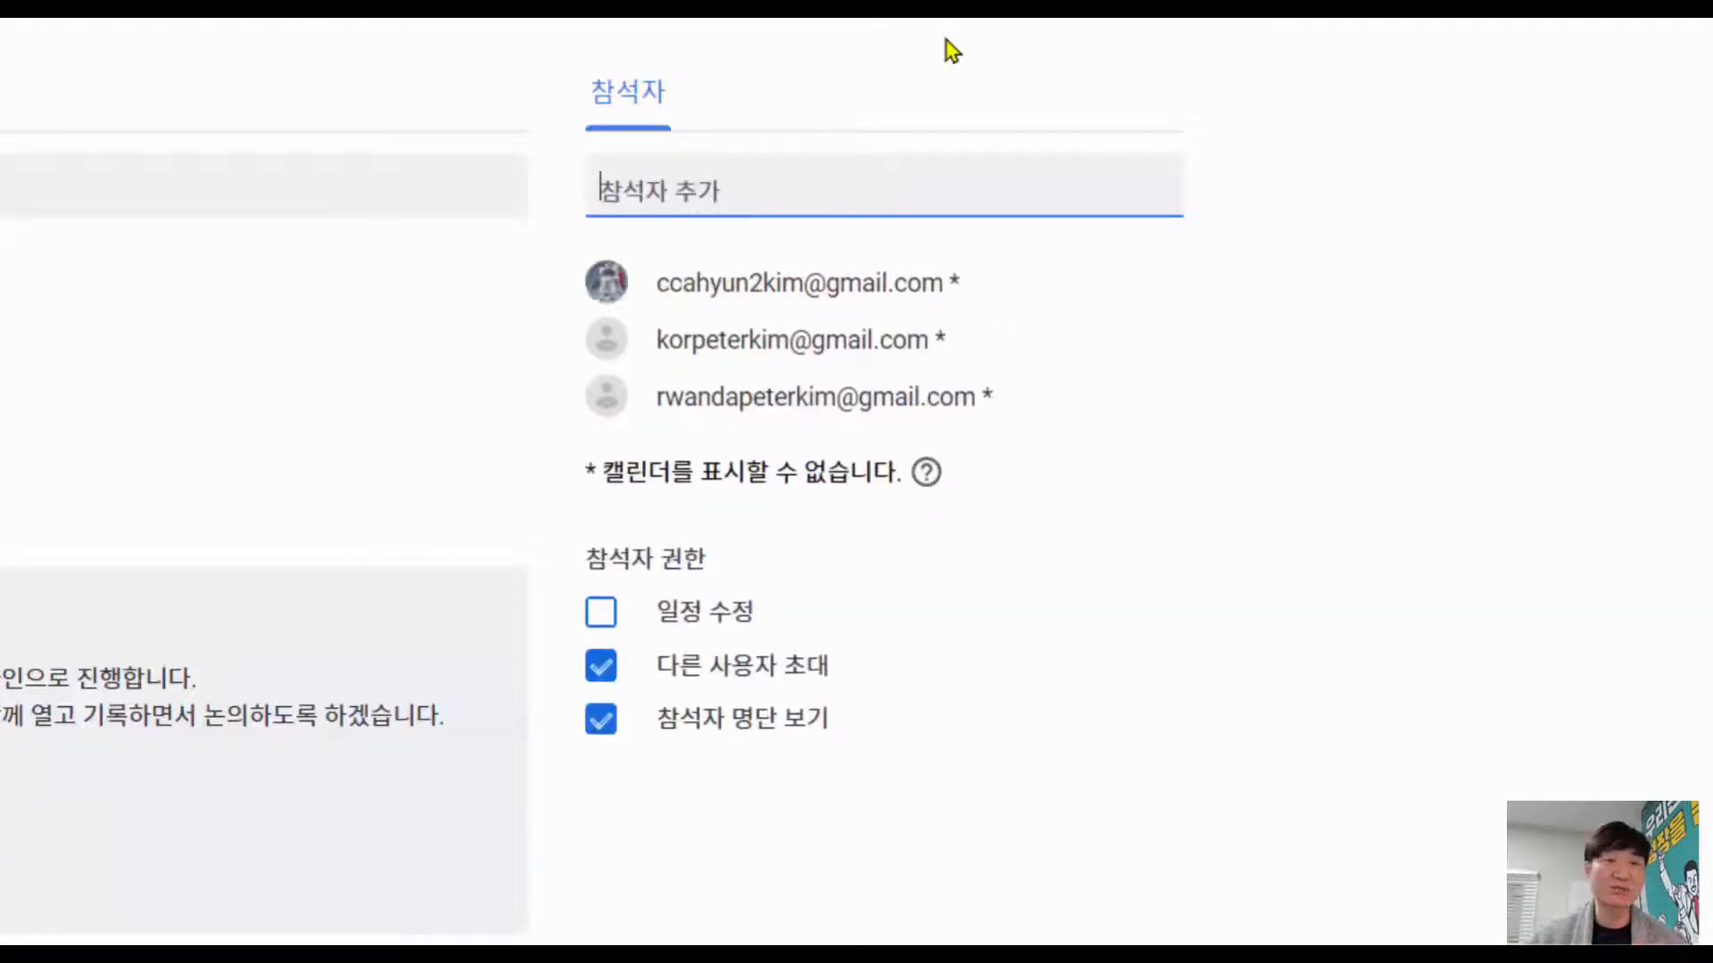
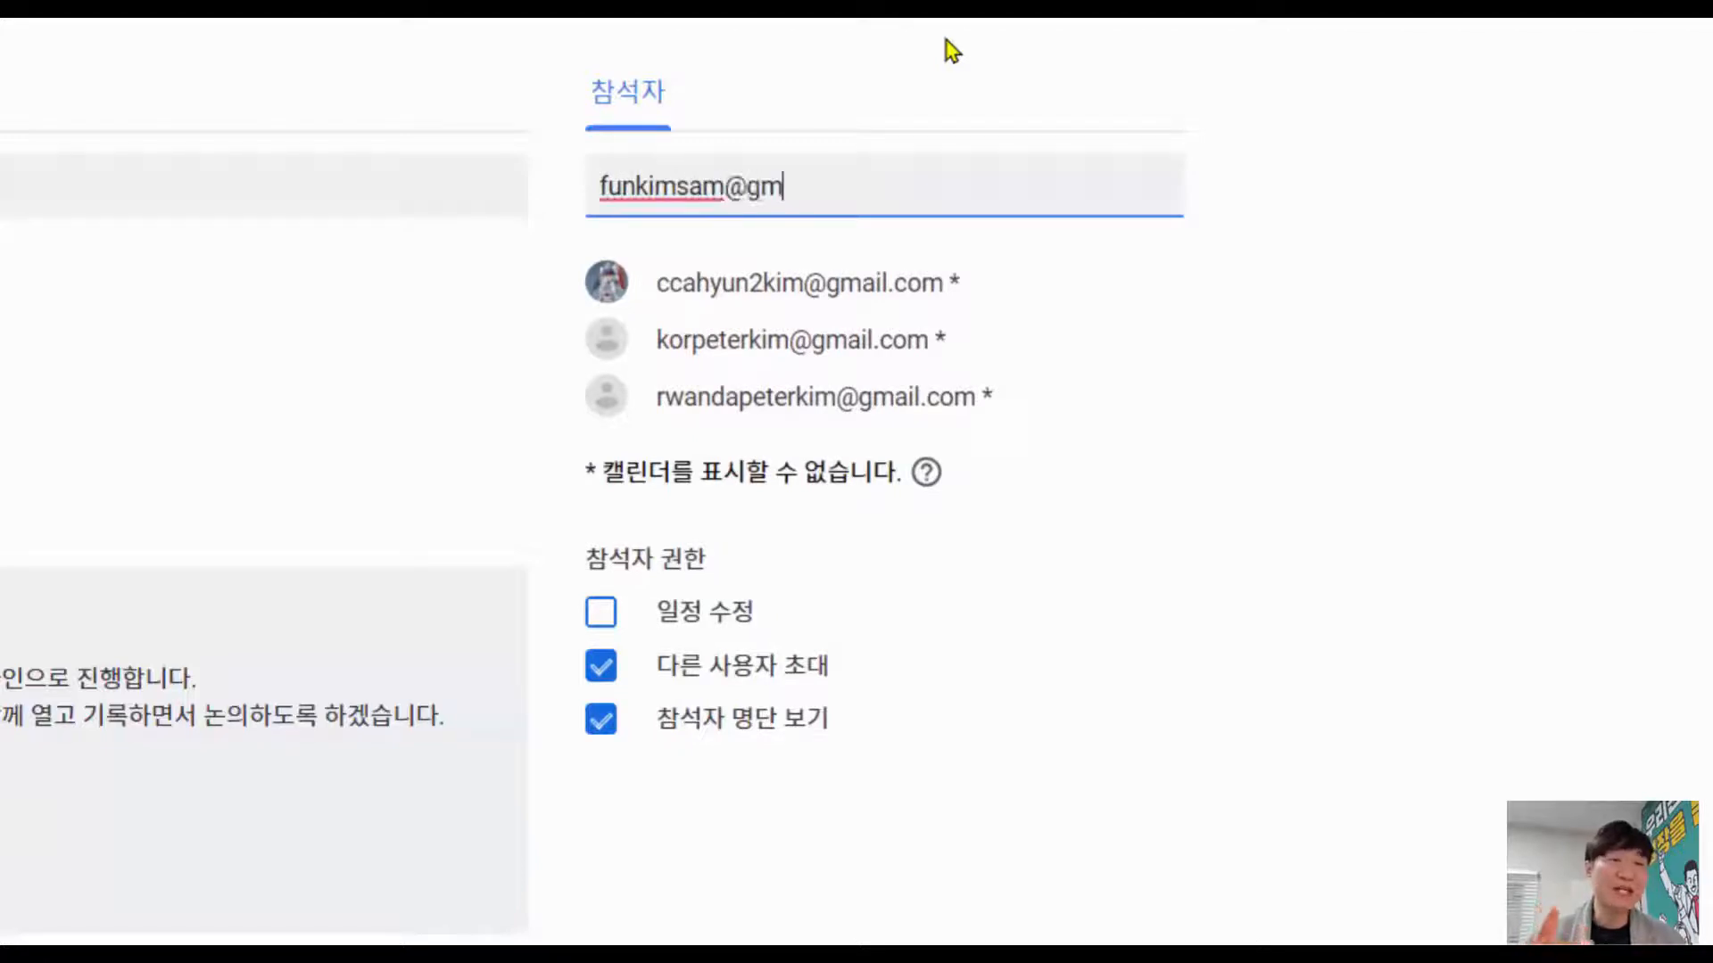
{"action": "key", "text": "Return"}
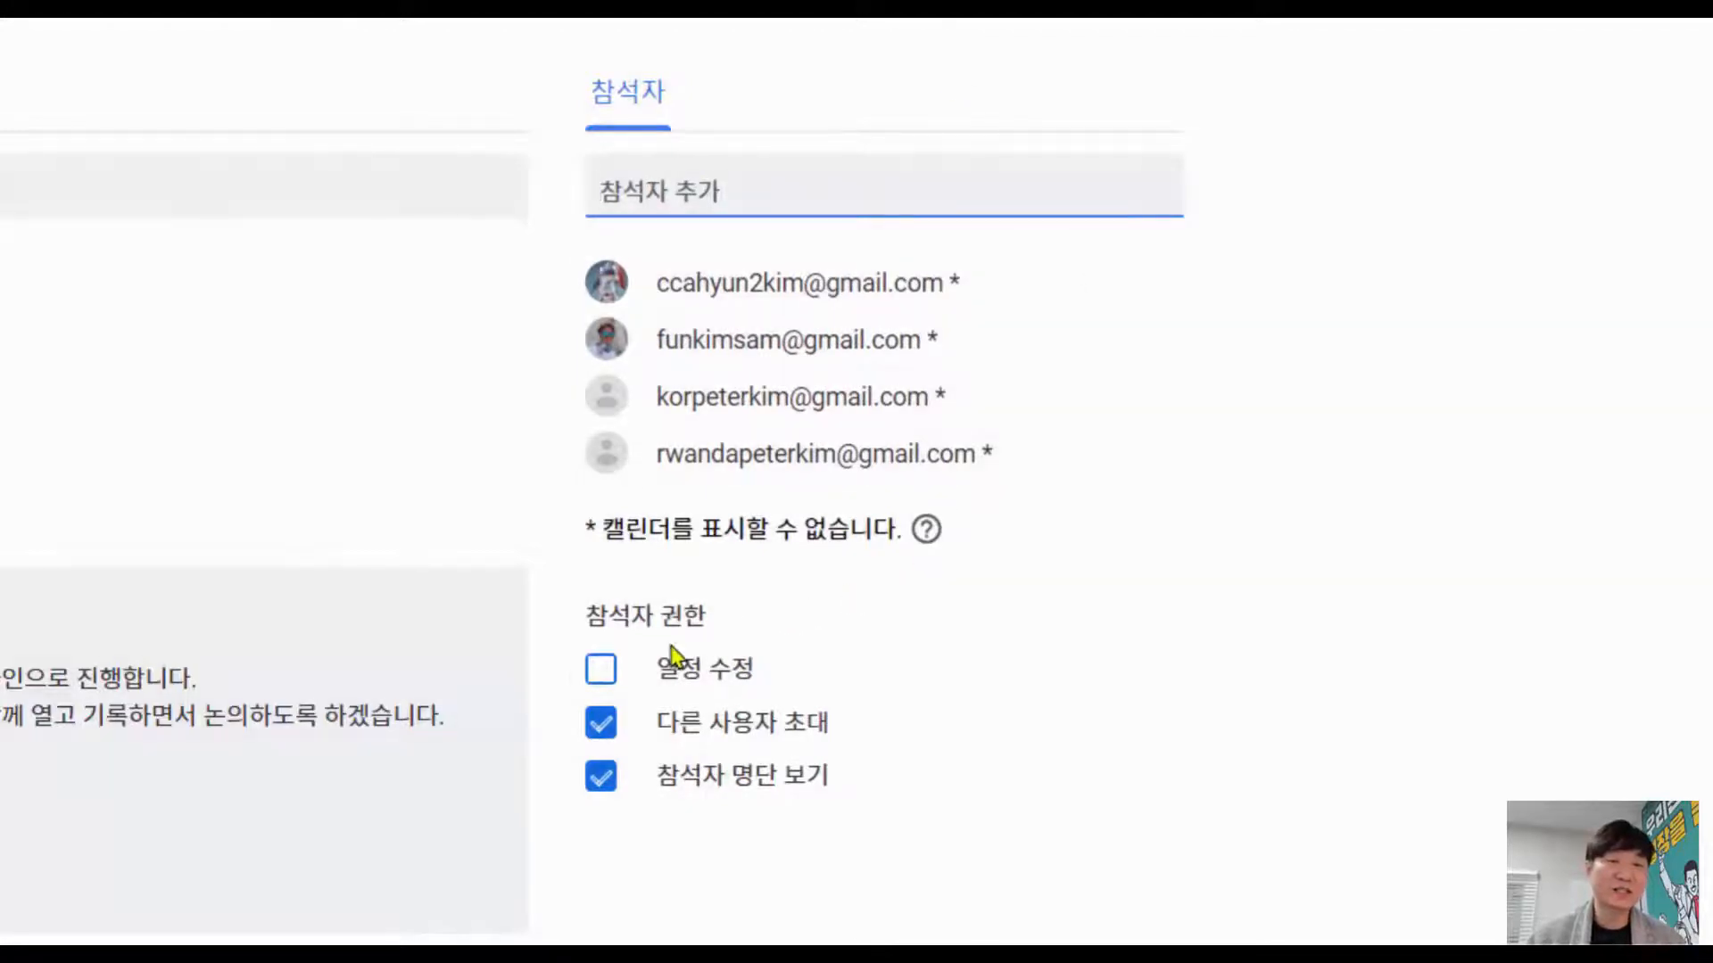
Step: Keep guests unable to modify the event but able to invite others and see the guest list, then save
{"action": "left_click", "coordinate": [601, 676]}
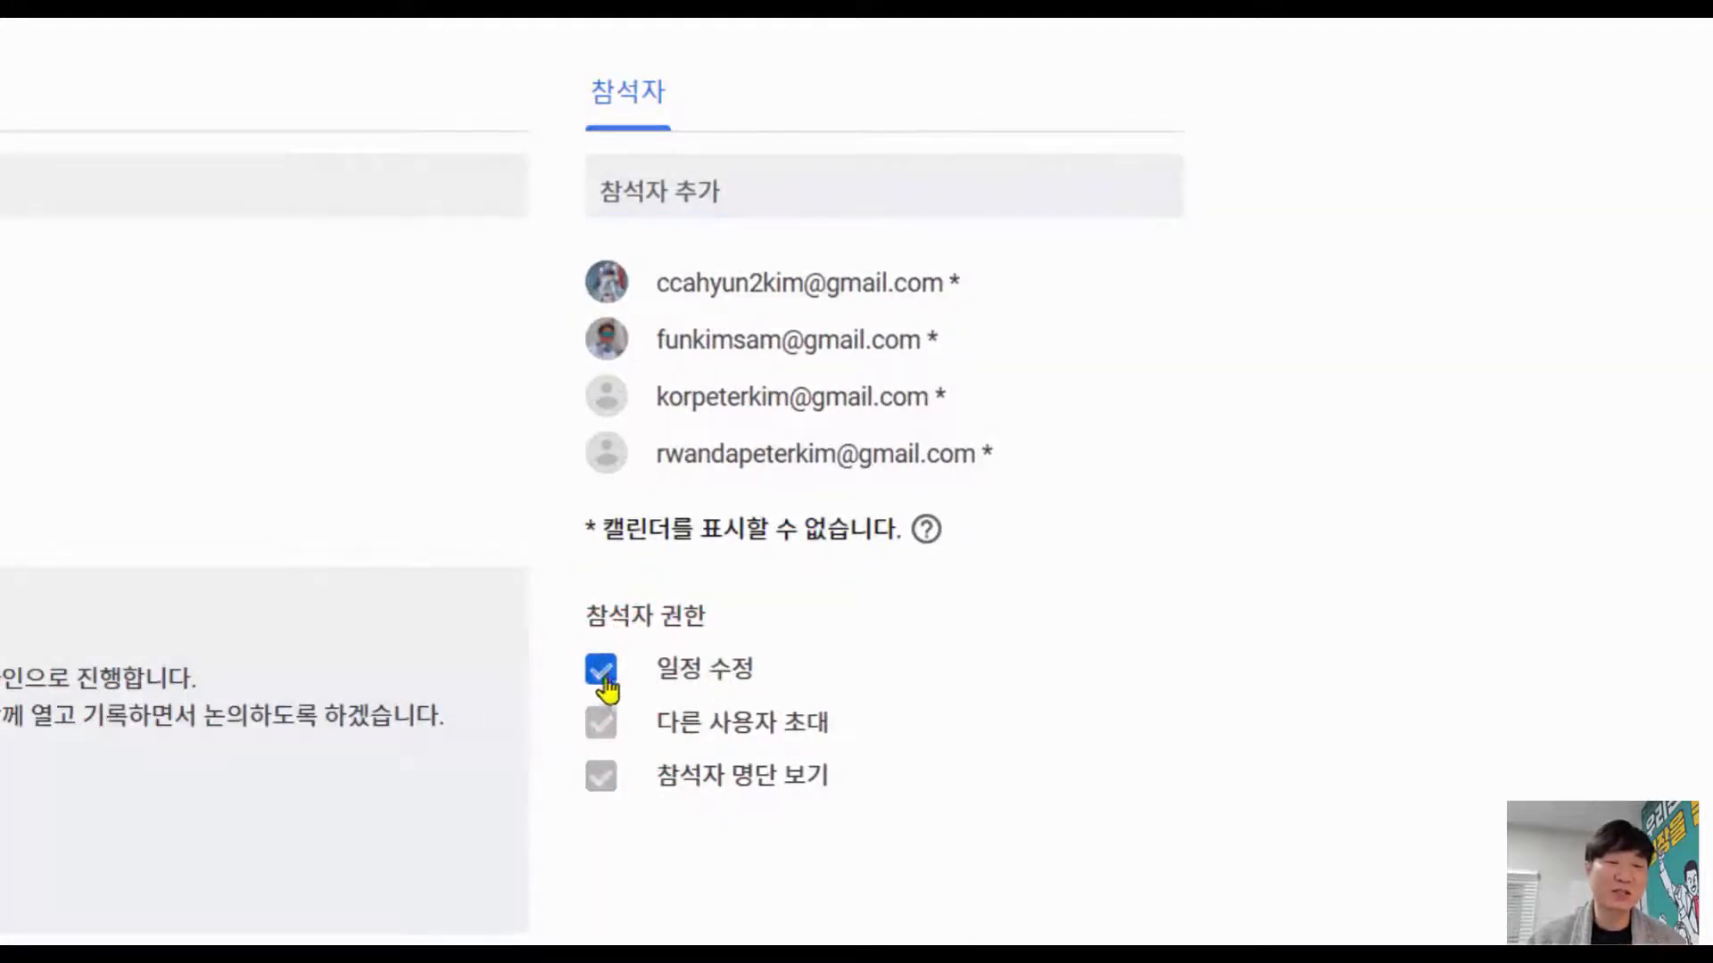
{"action": "left_click", "coordinate": [646, 678]}
{"action": "left_click", "coordinate": [615, 739]}
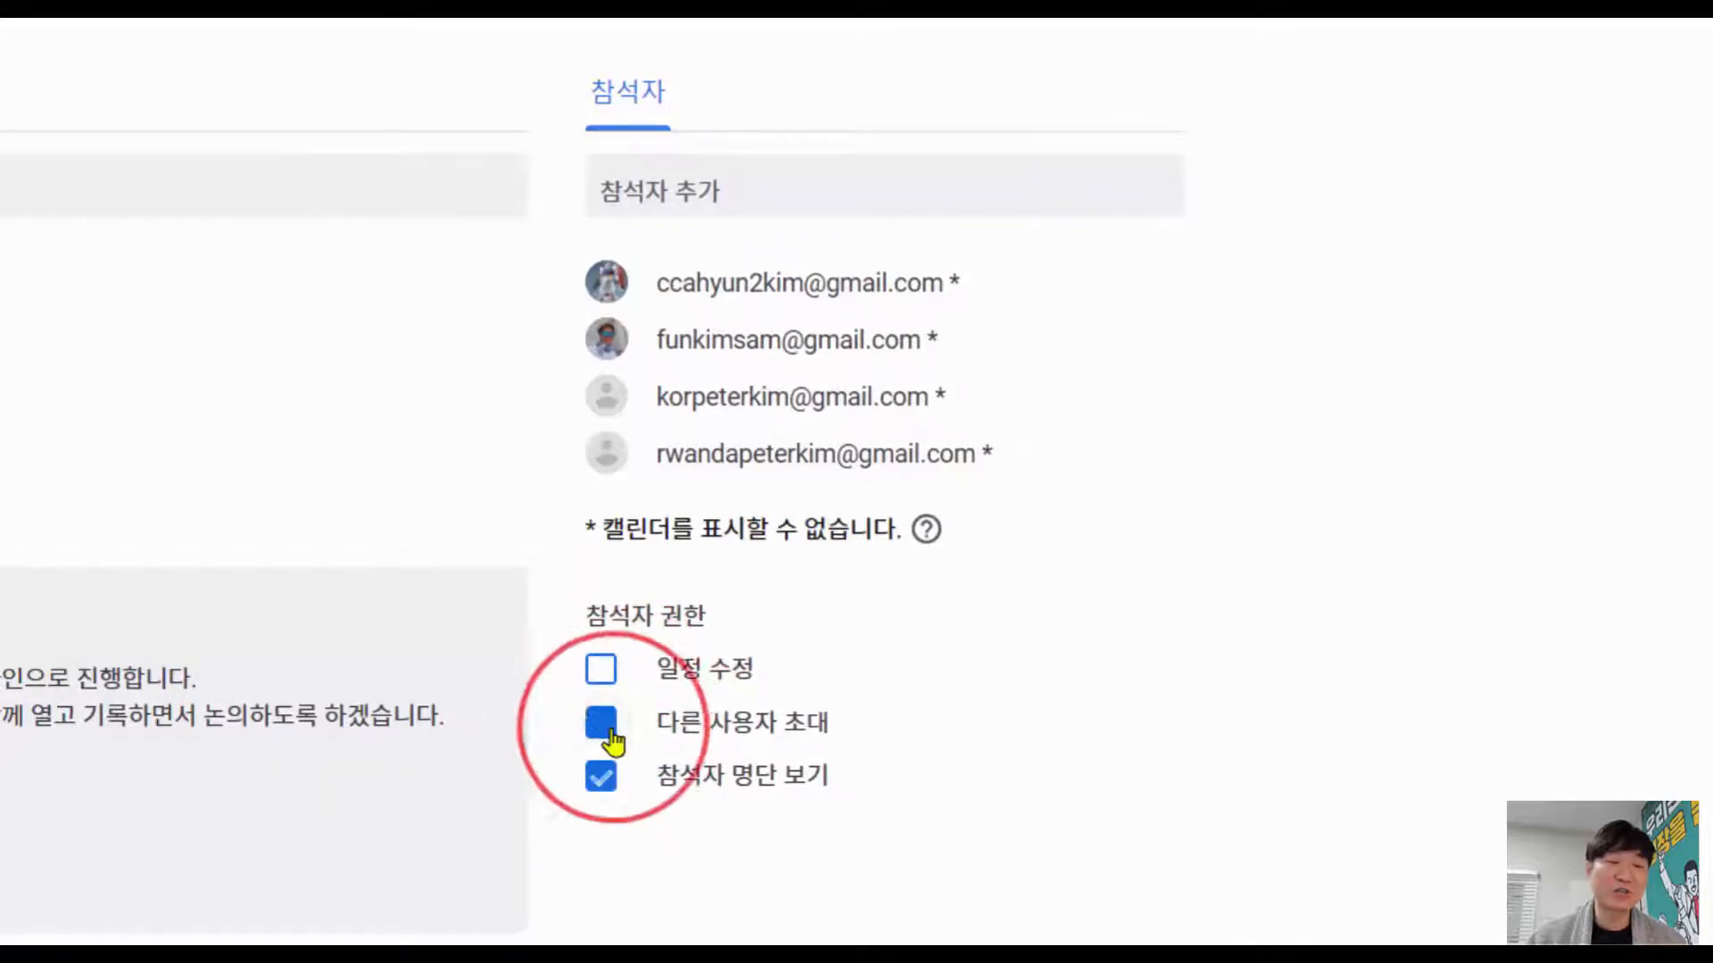
{"action": "left_click", "coordinate": [613, 740]}
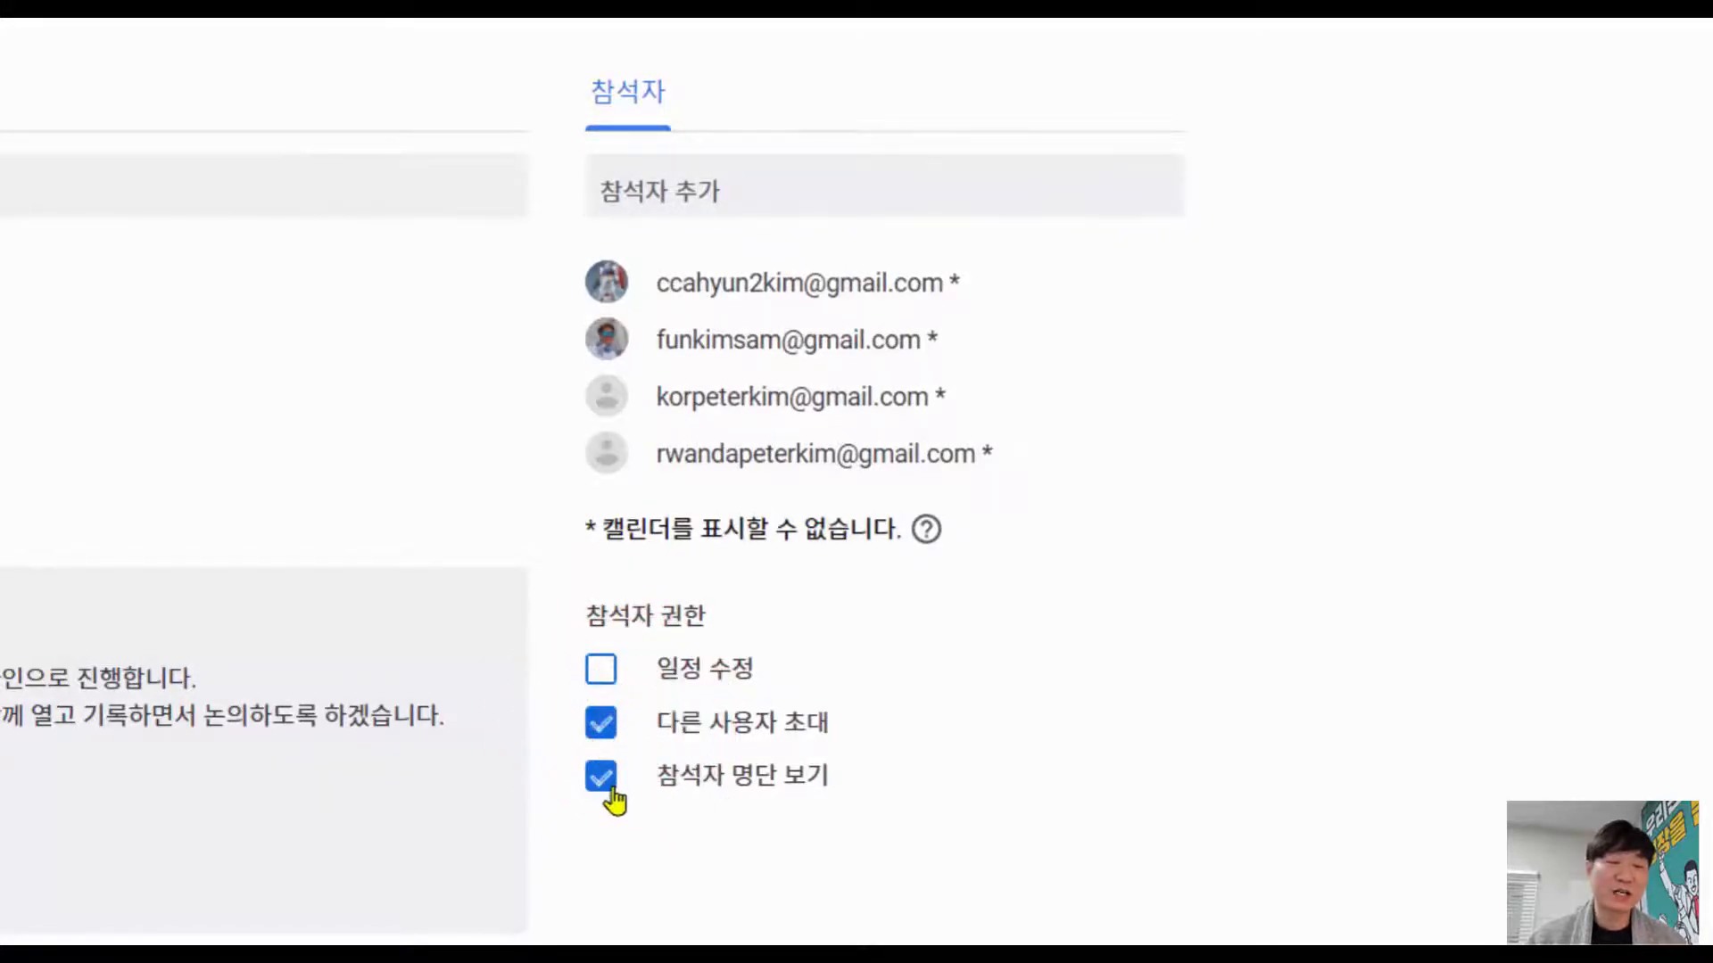
{"action": "left_click", "coordinate": [613, 790]}
{"action": "left_click", "coordinate": [614, 797]}
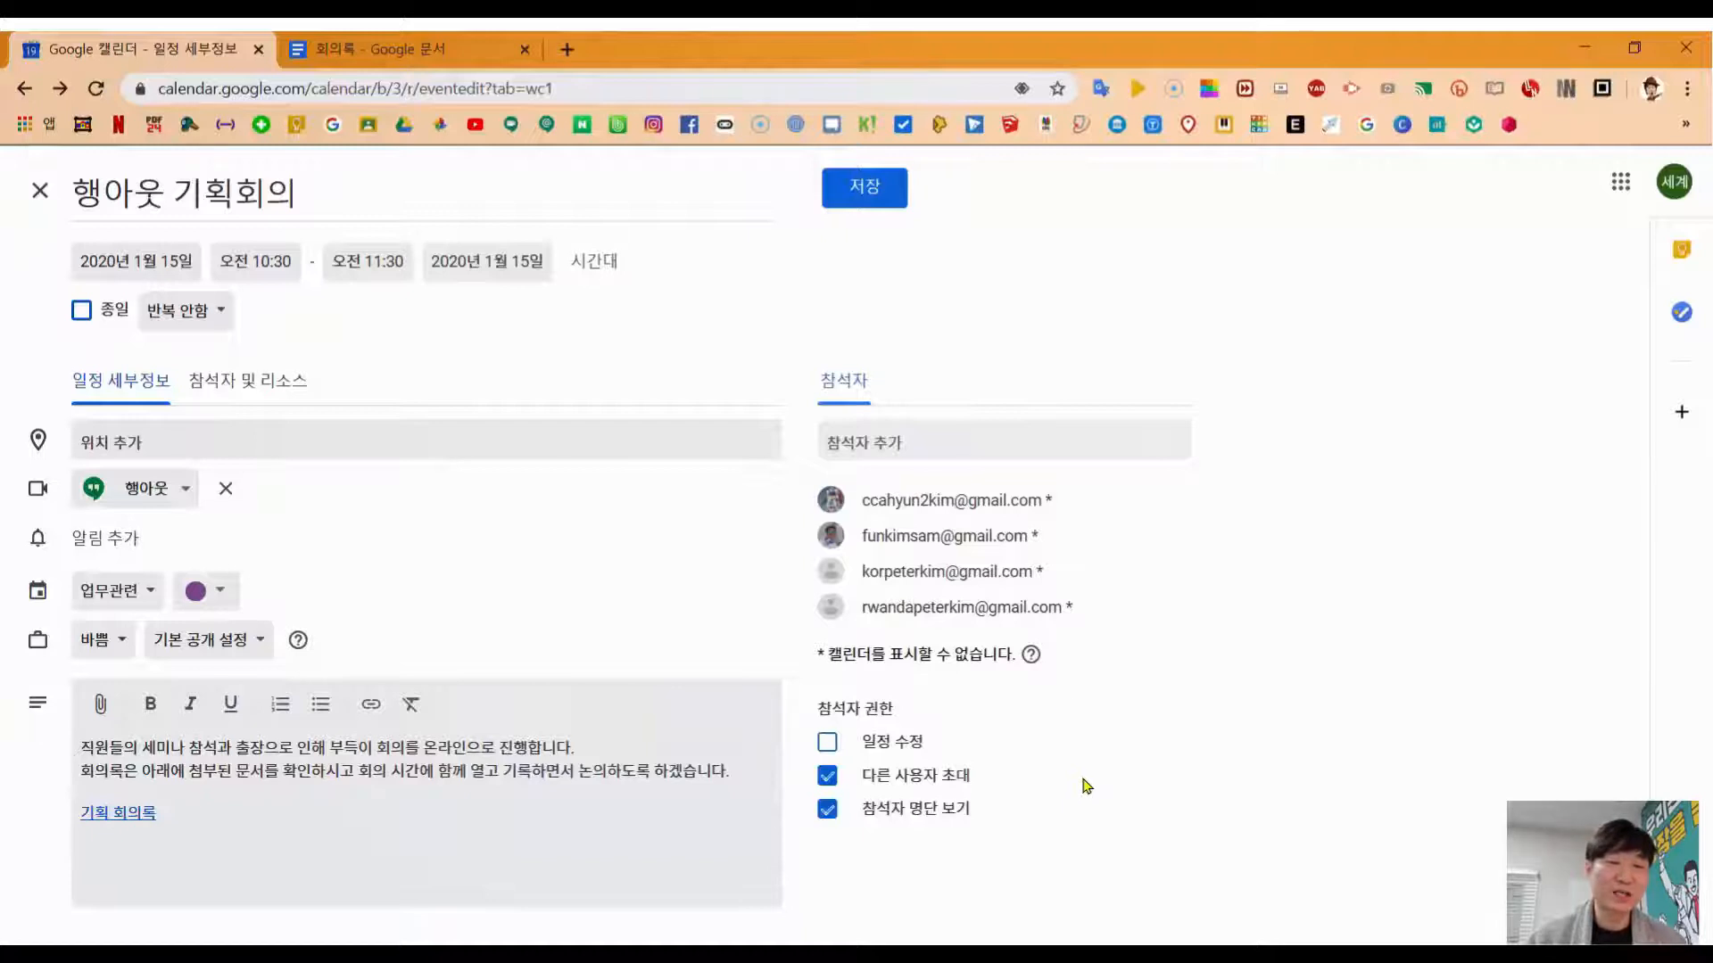
{"action": "left_click", "coordinate": [882, 196]}
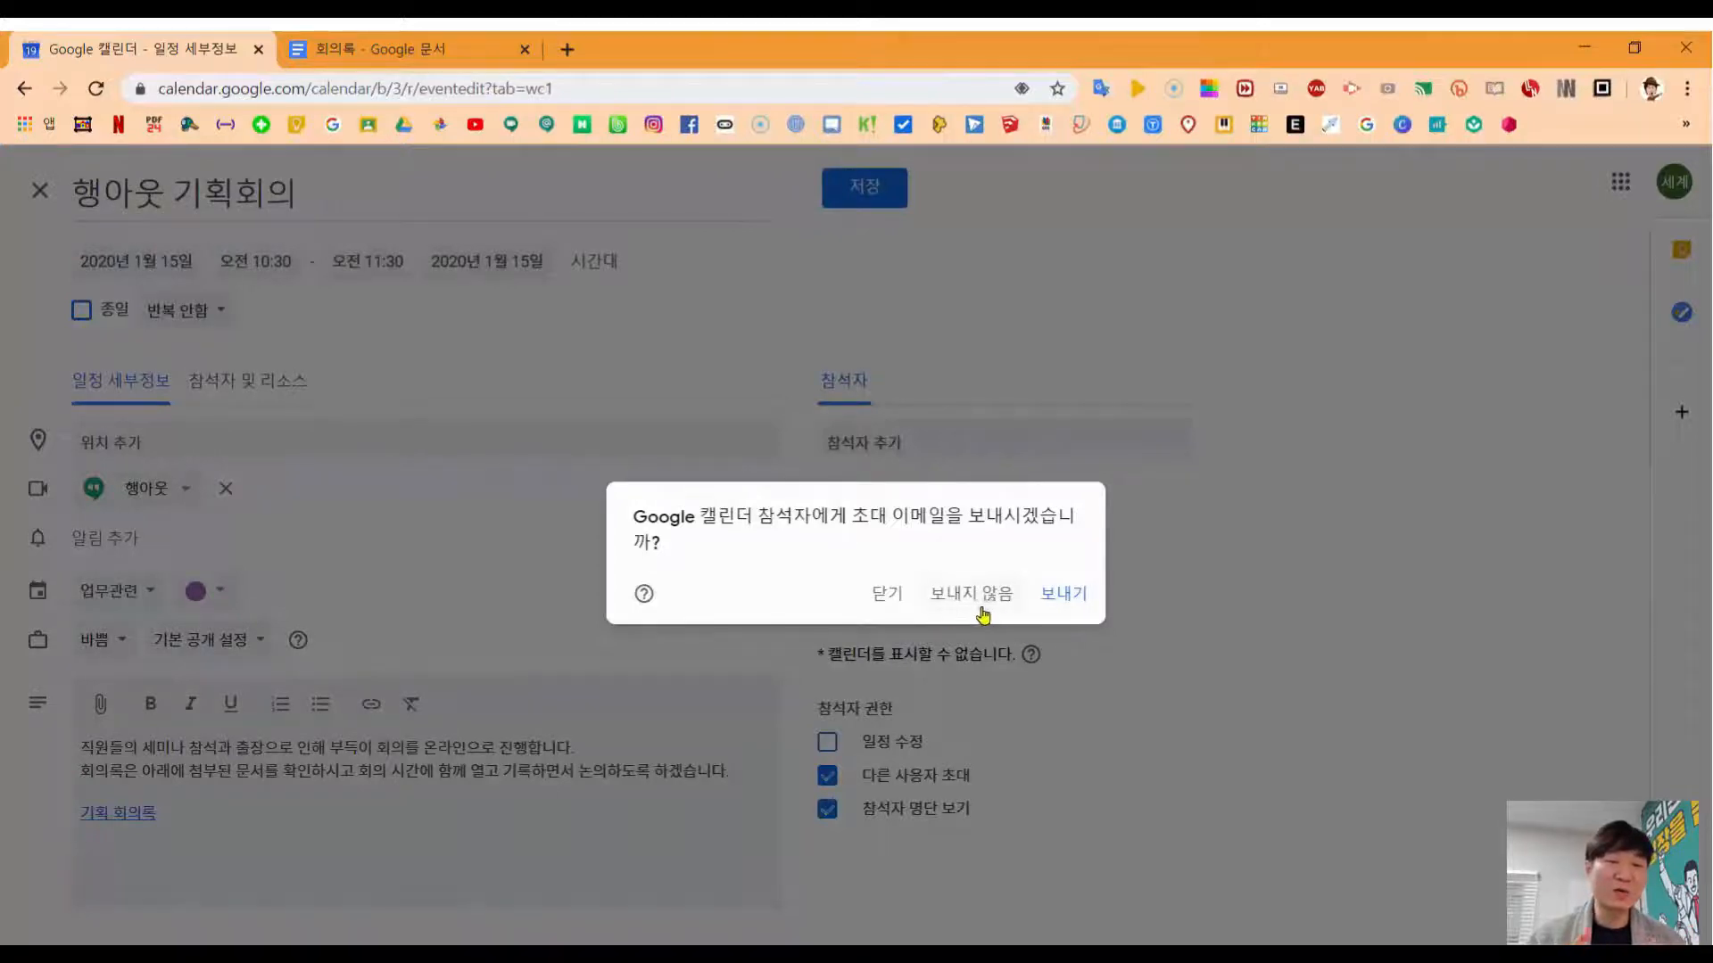
Step: Send the guest invitations, then open the event's 기획 회의록 minutes document and its Hangouts call
{"action": "left_click", "coordinate": [1045, 610]}
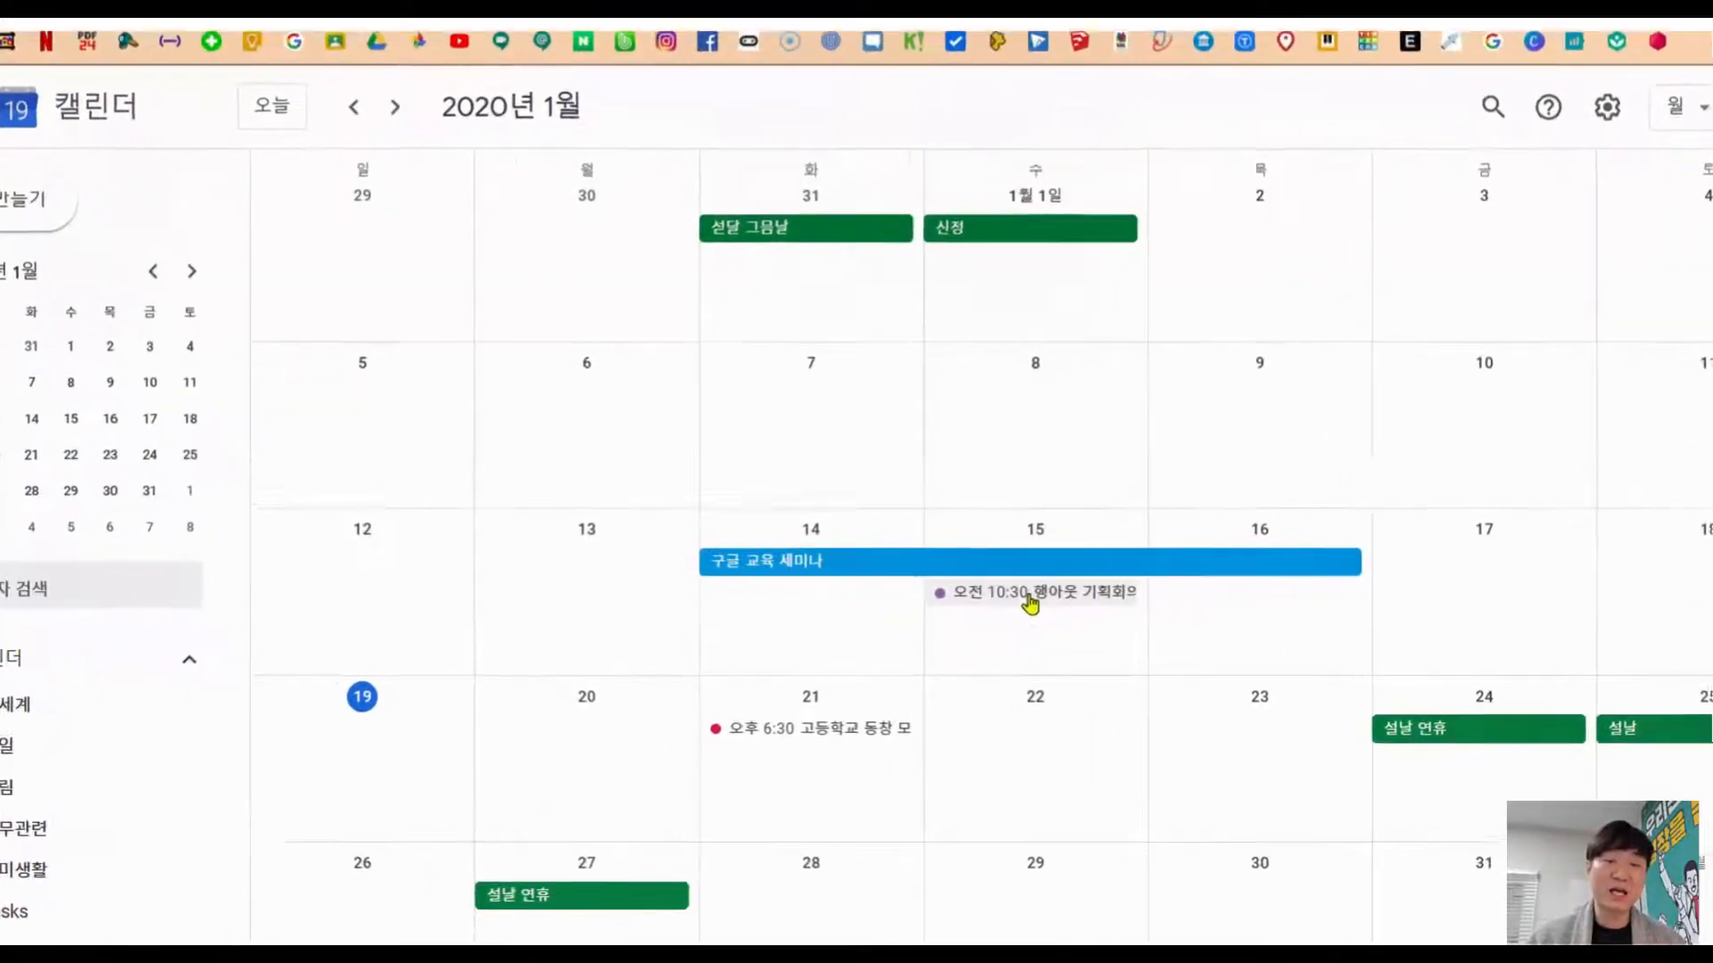
{"action": "left_click", "coordinate": [967, 607]}
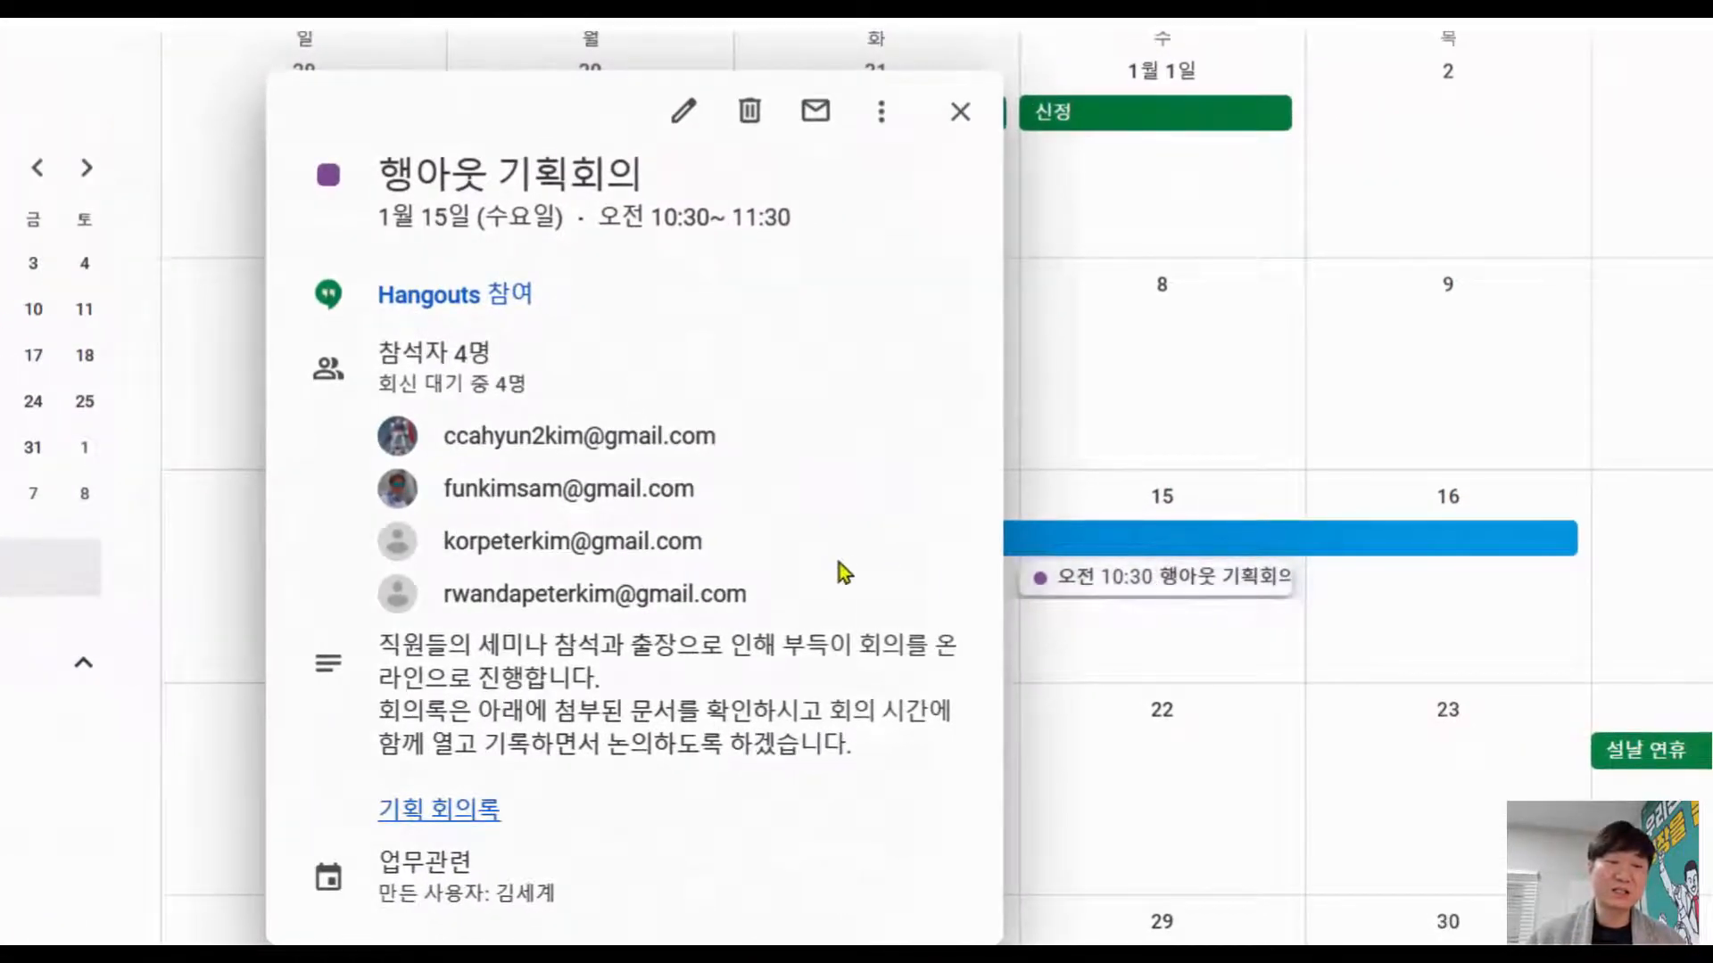
{"action": "left_click", "coordinate": [475, 819]}
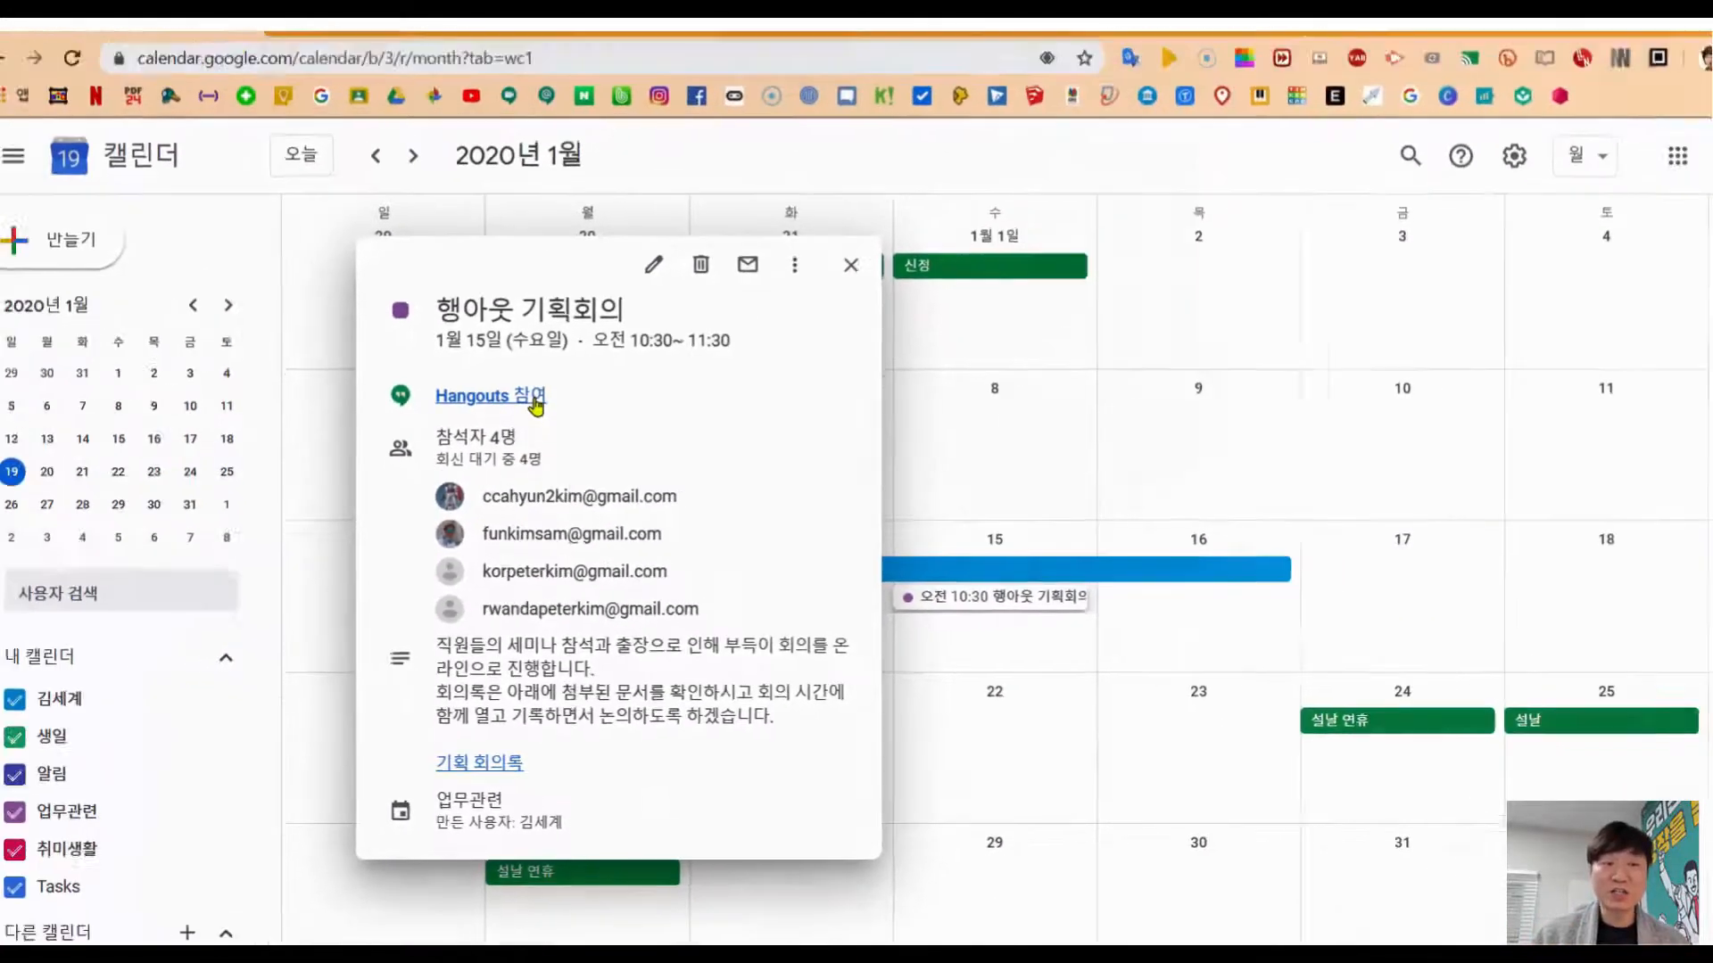
{"action": "left_click", "coordinate": [534, 400]}
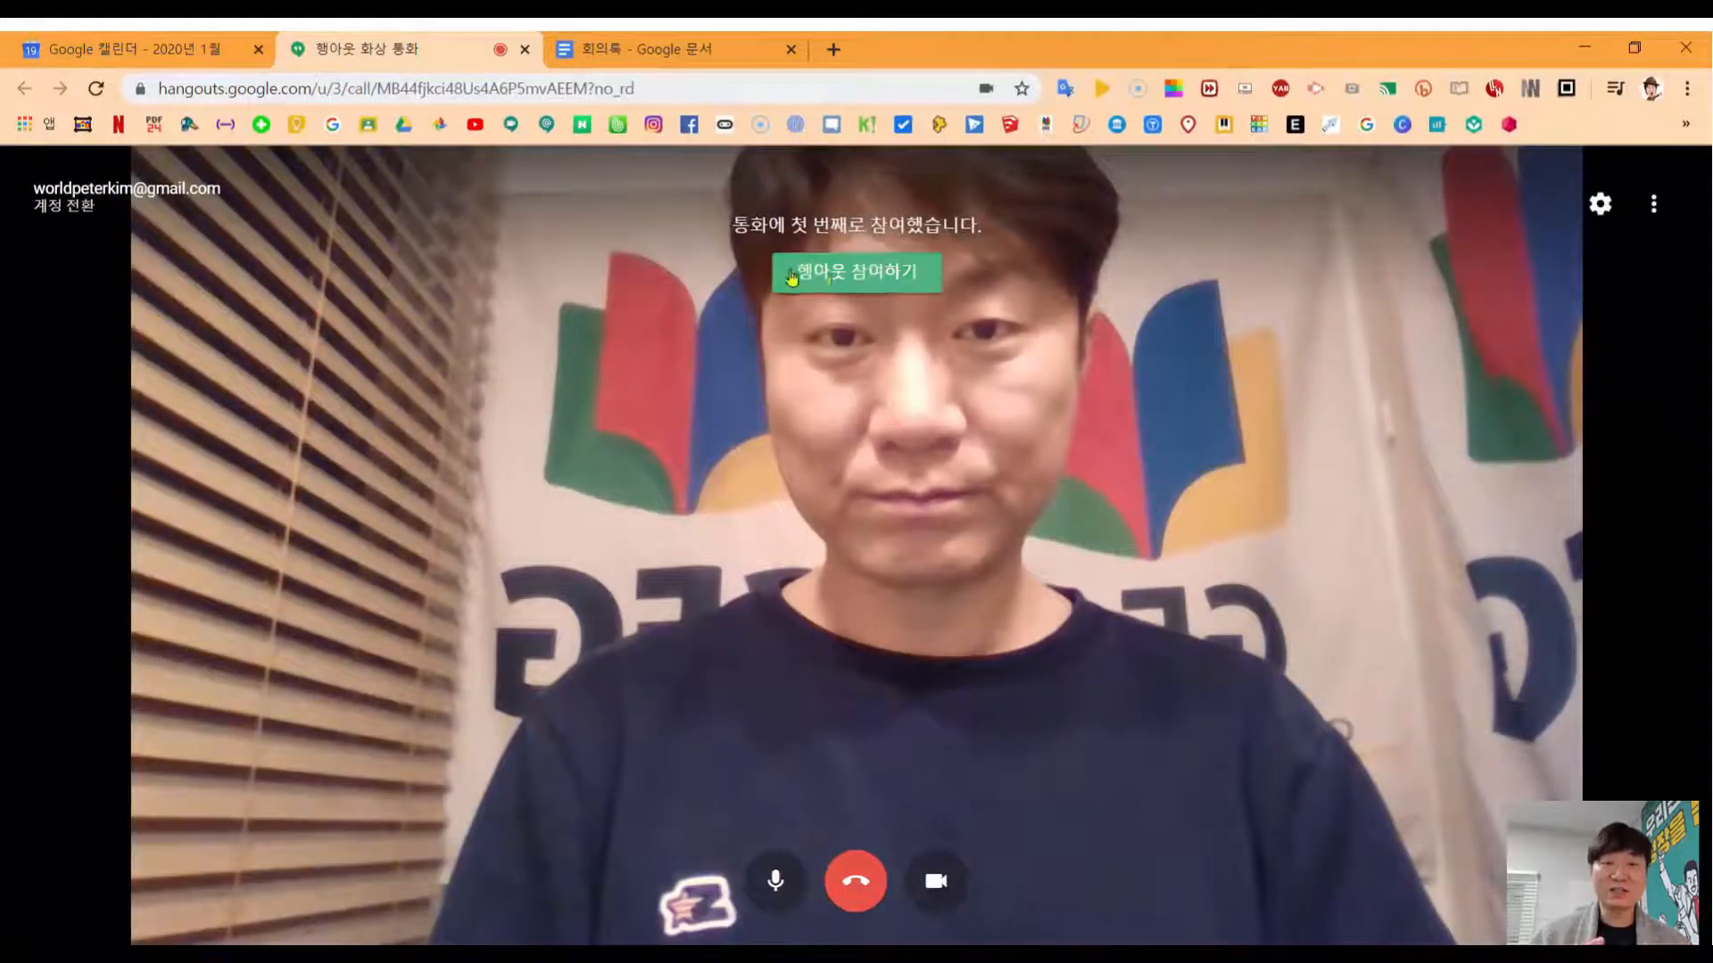
Step: Join the 행아웃 기획회의 Hangouts video call
{"action": "left_click", "coordinate": [791, 278]}
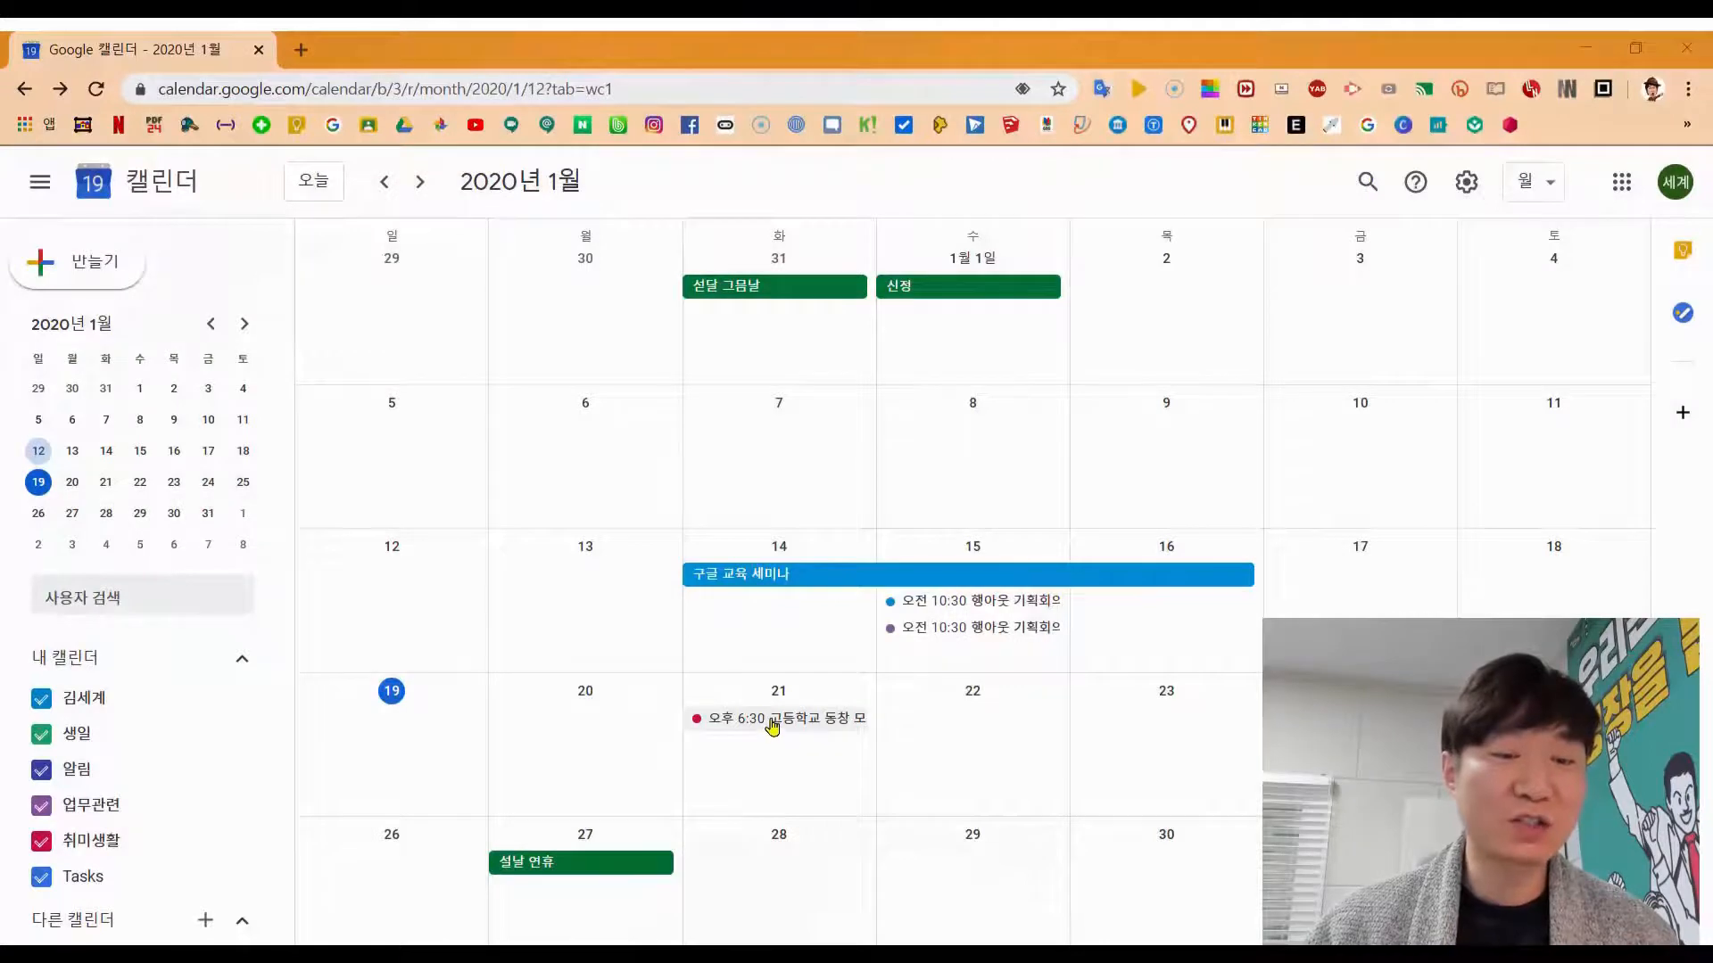
Step: Move the 6:30 PM reunion from the 21st to January 7, emailing guests '얘들아~ 일정이 변경되었어. 날짜를 바꿀게'
{"action": "left_click", "coordinate": [773, 727]}
{"action": "left_click_drag", "start_coordinate": [772, 728], "coordinate": [773, 486]}
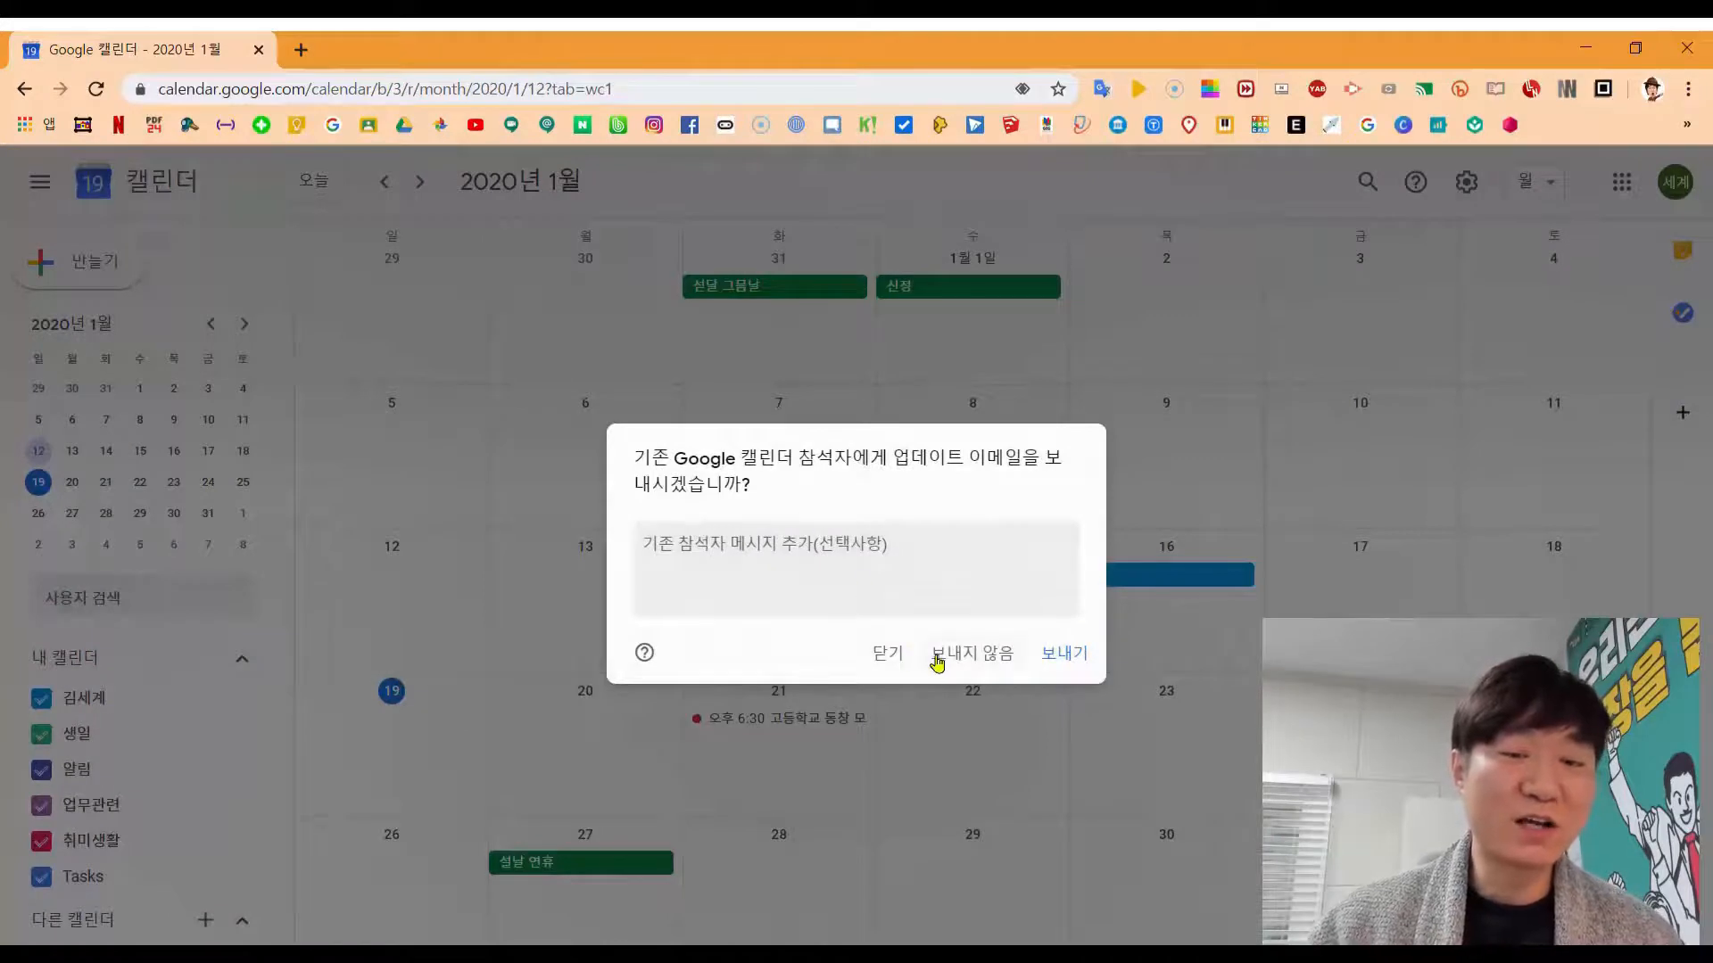
{"action": "left_click", "coordinate": [940, 565]}
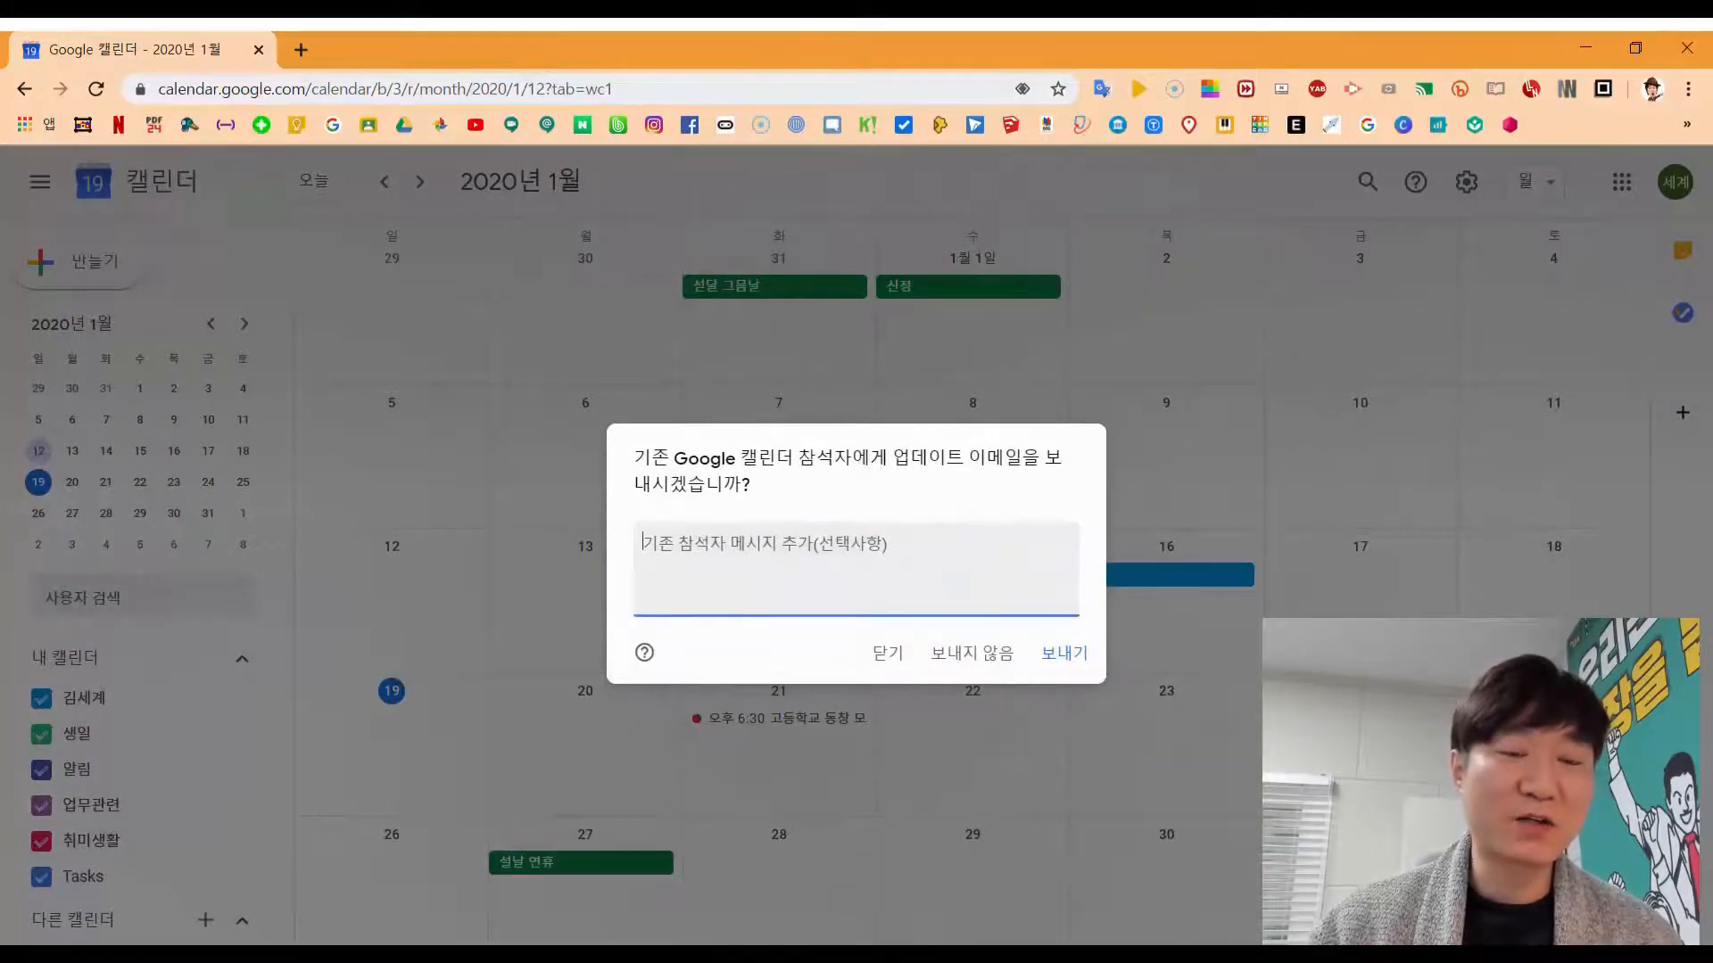
{"action": "type", "text": "얘들아~ 일정이 변경되었어. 날짜를 바꿀게!"}
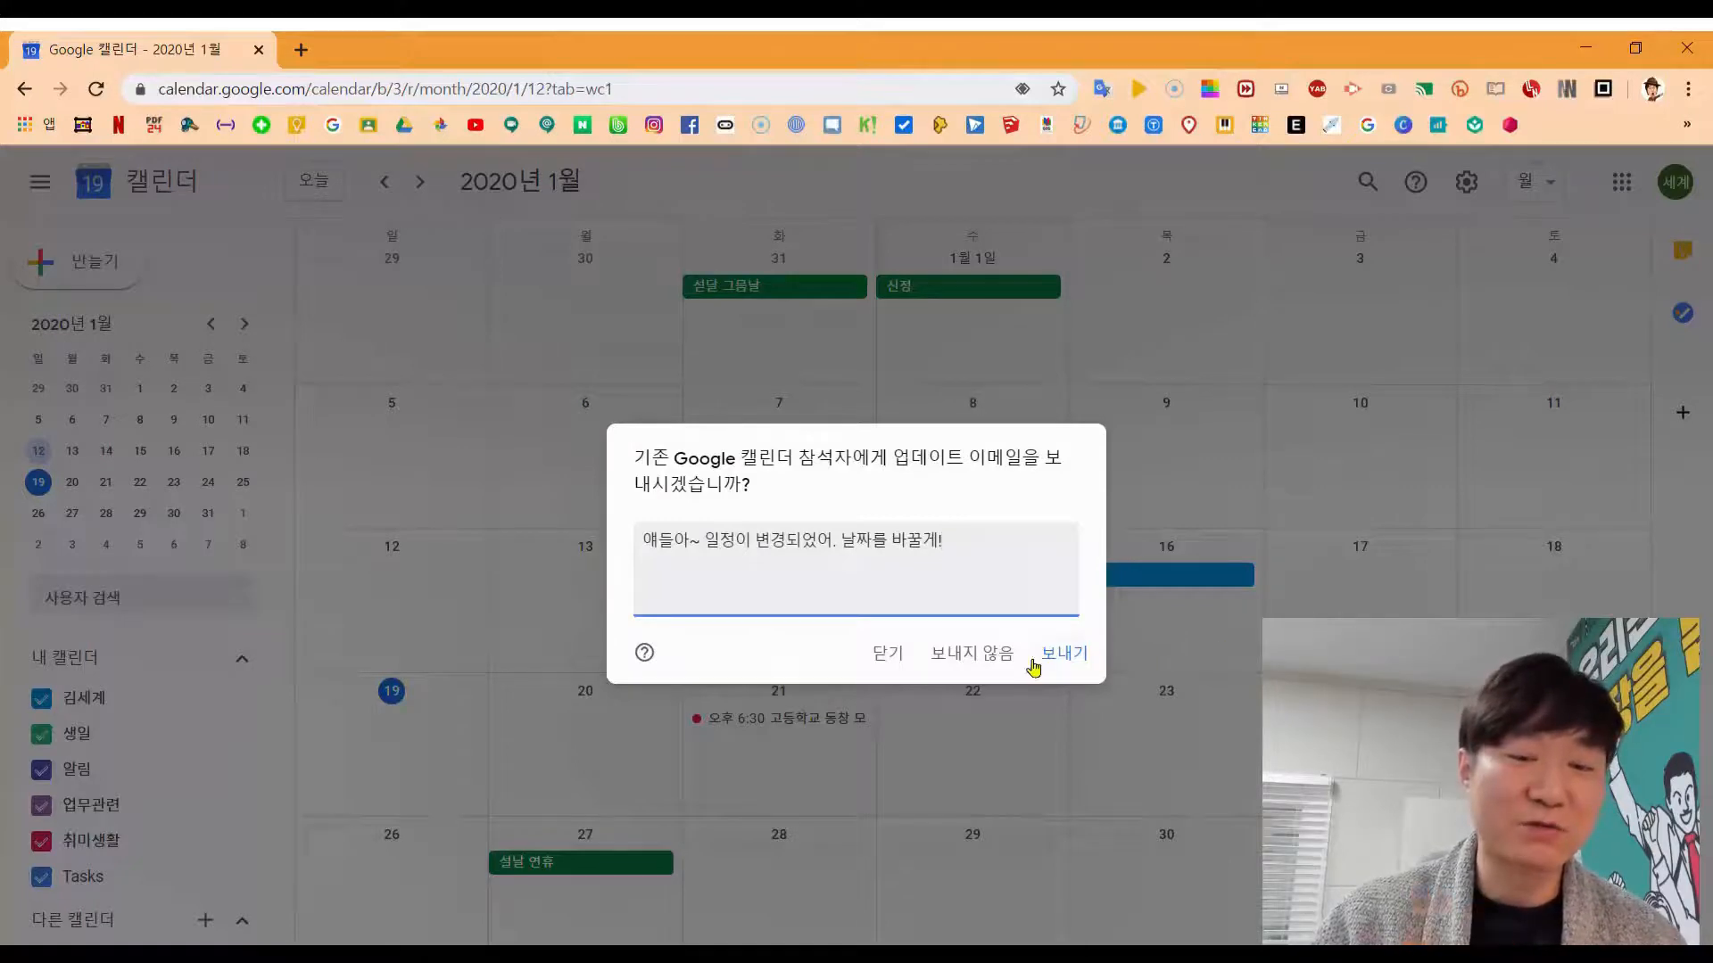
{"action": "left_click", "coordinate": [1066, 655]}
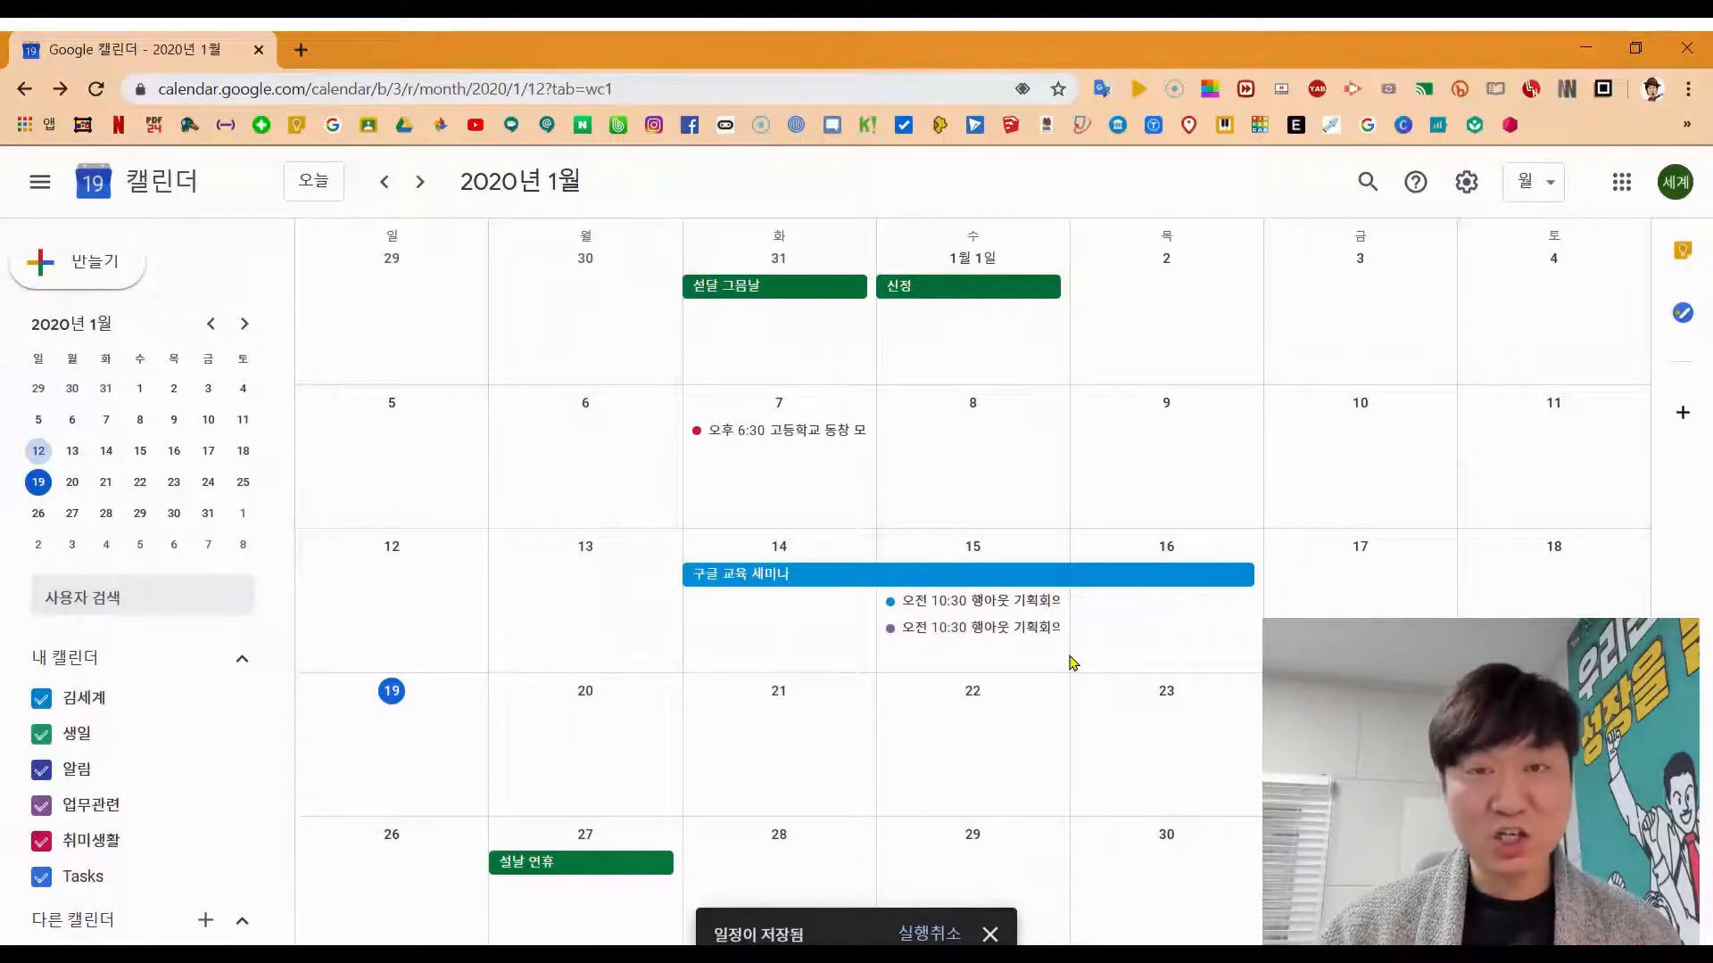
{"action": "key", "text": "alt"}
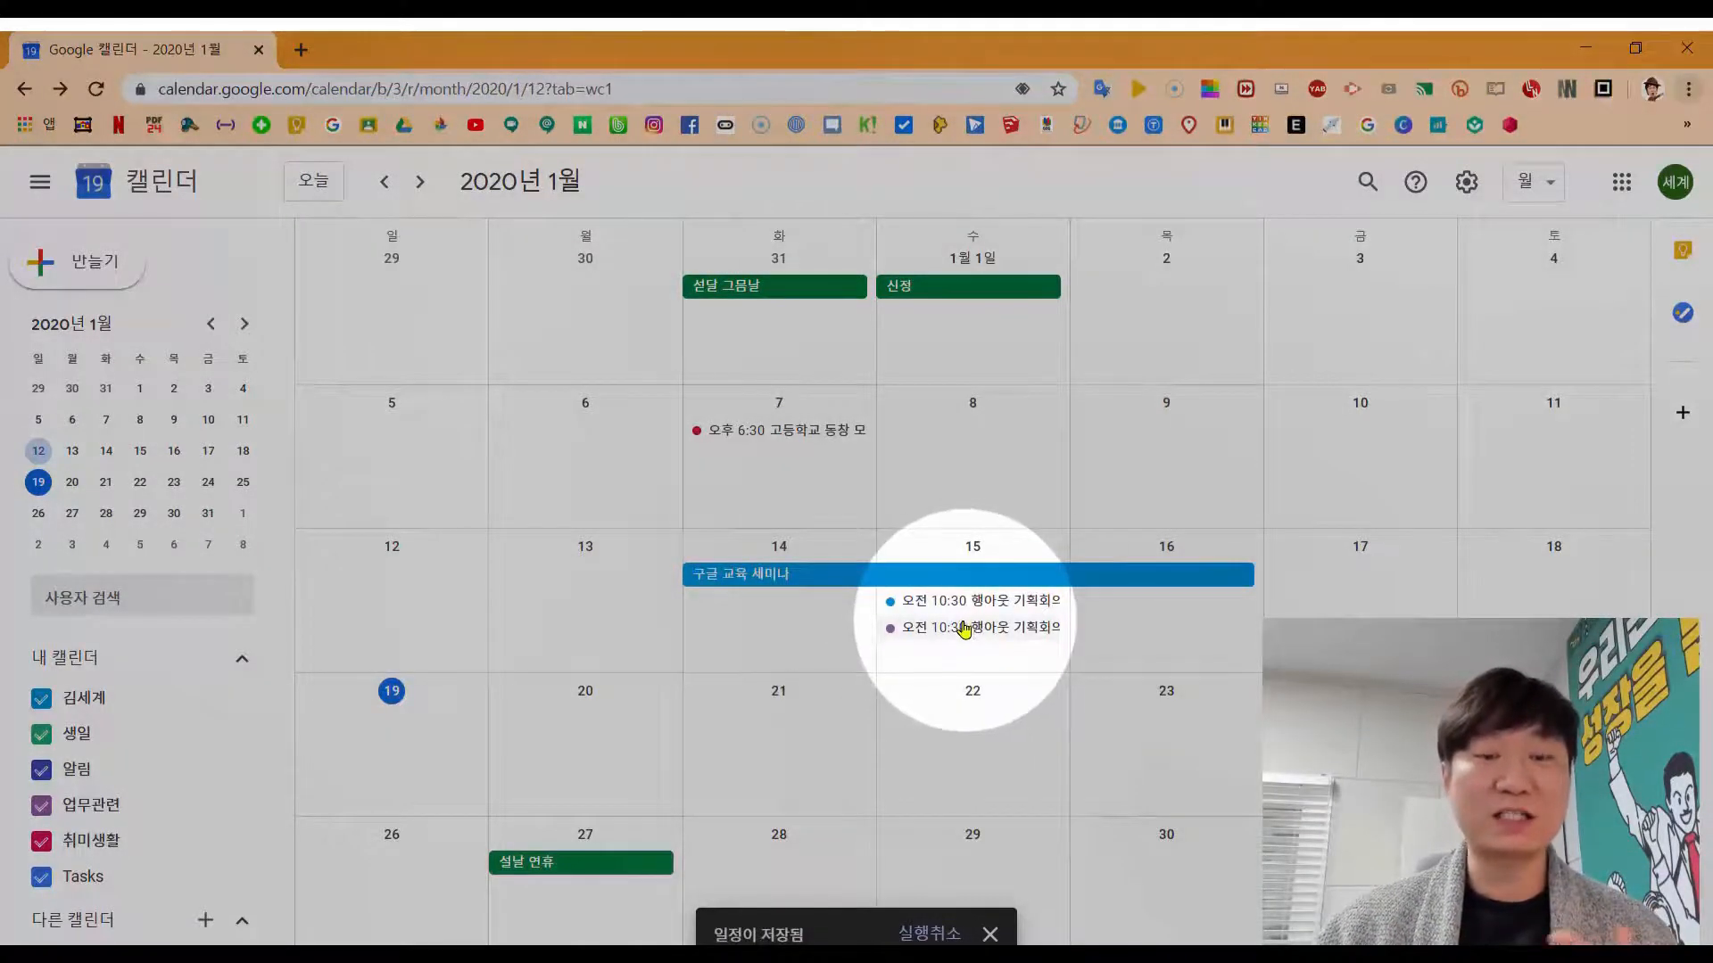
Step: Move the purple 10:30 meeting to the 16th, emailing guests '회의일정이 변경되었습니다. 죄송합니다'
{"action": "key", "text": "alt"}
{"action": "left_click_drag", "start_coordinate": [970, 635], "coordinate": [1343, 625]}
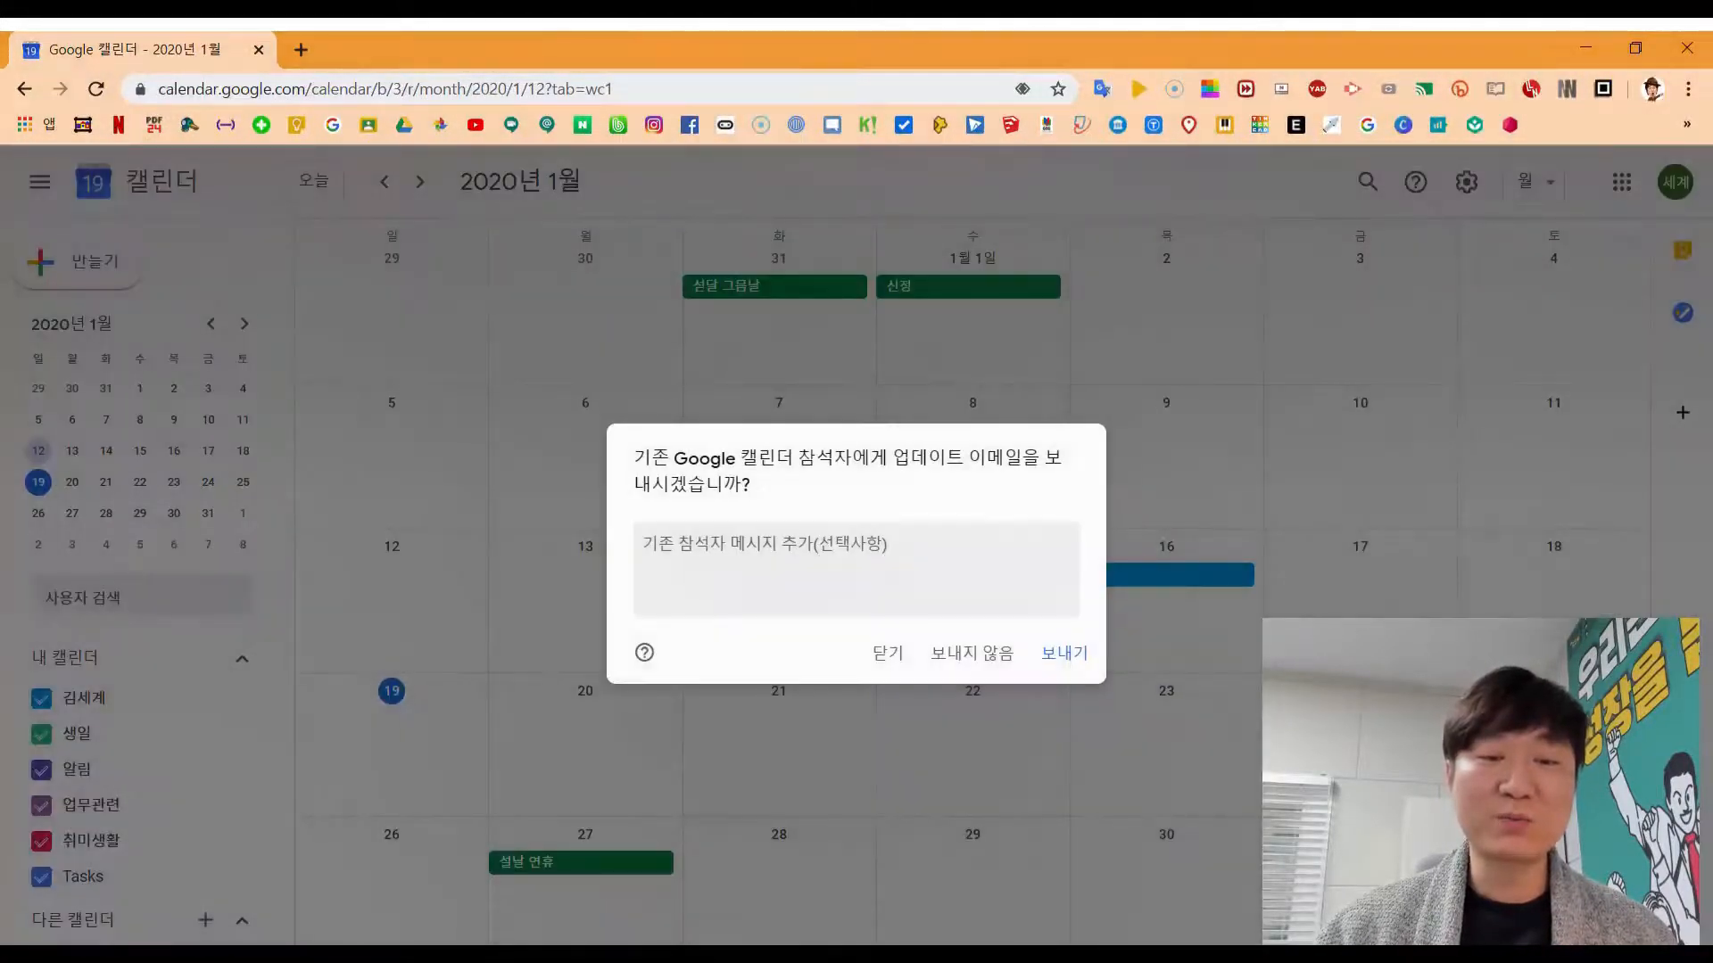
{"action": "left_click", "coordinate": [885, 551]}
{"action": "left_click", "coordinate": [1204, 784]}
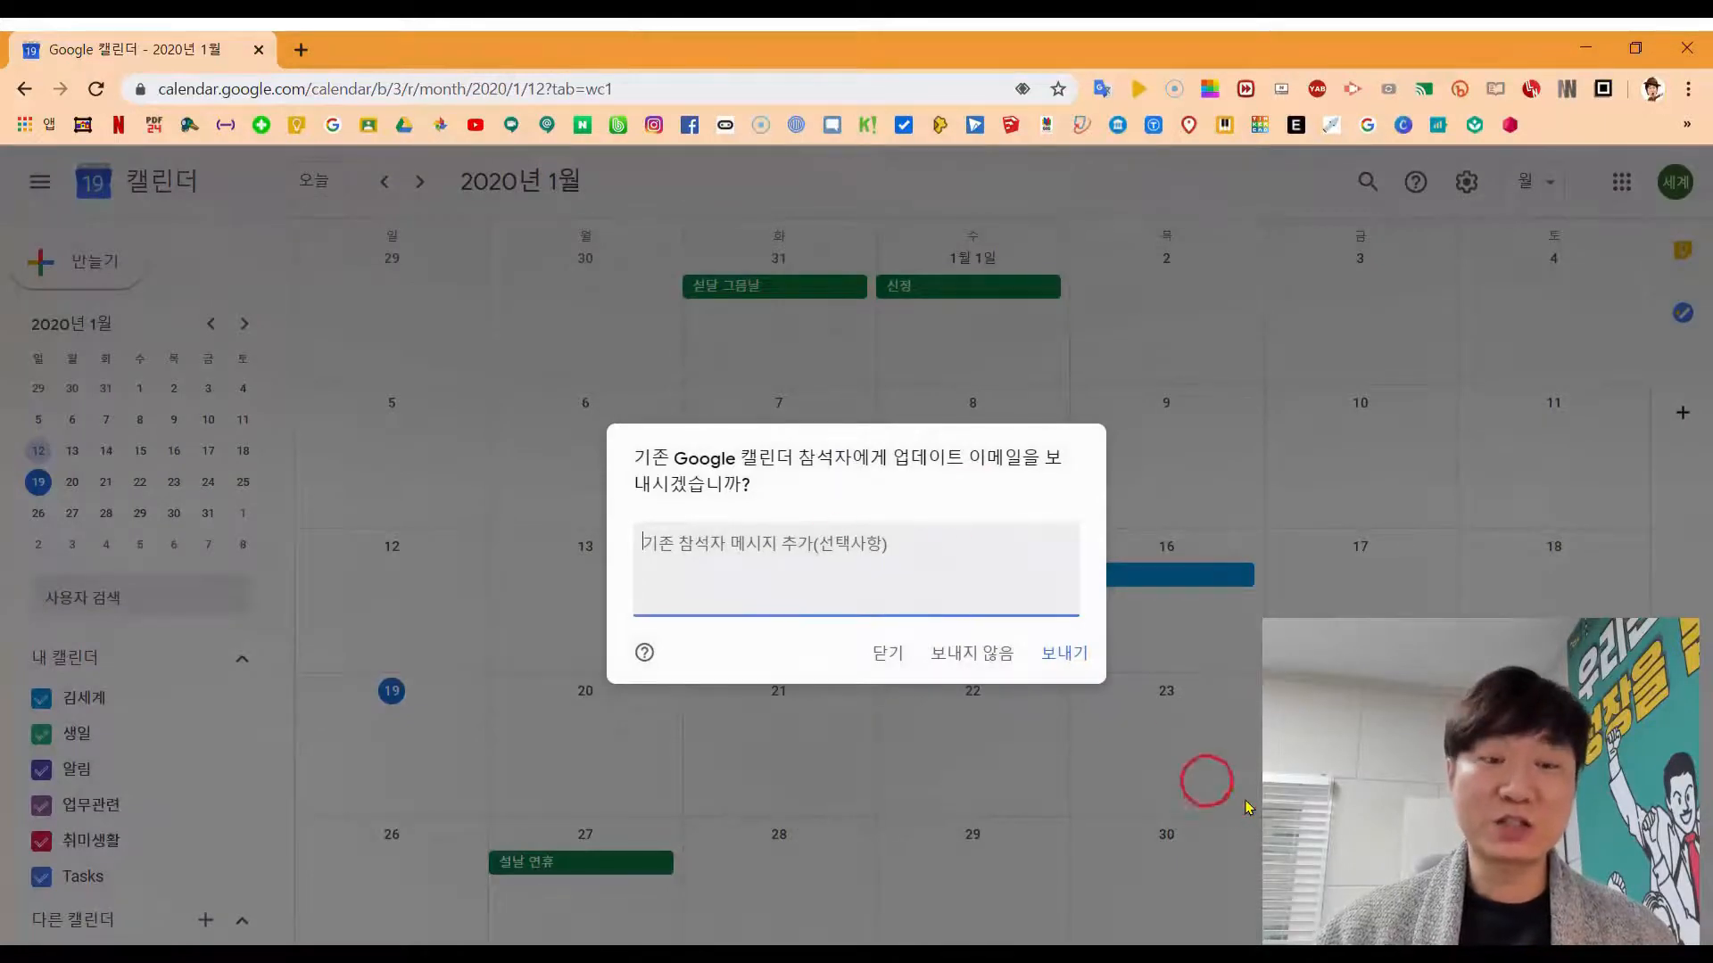
{"action": "type", "text": "회의일정이 변경되"}
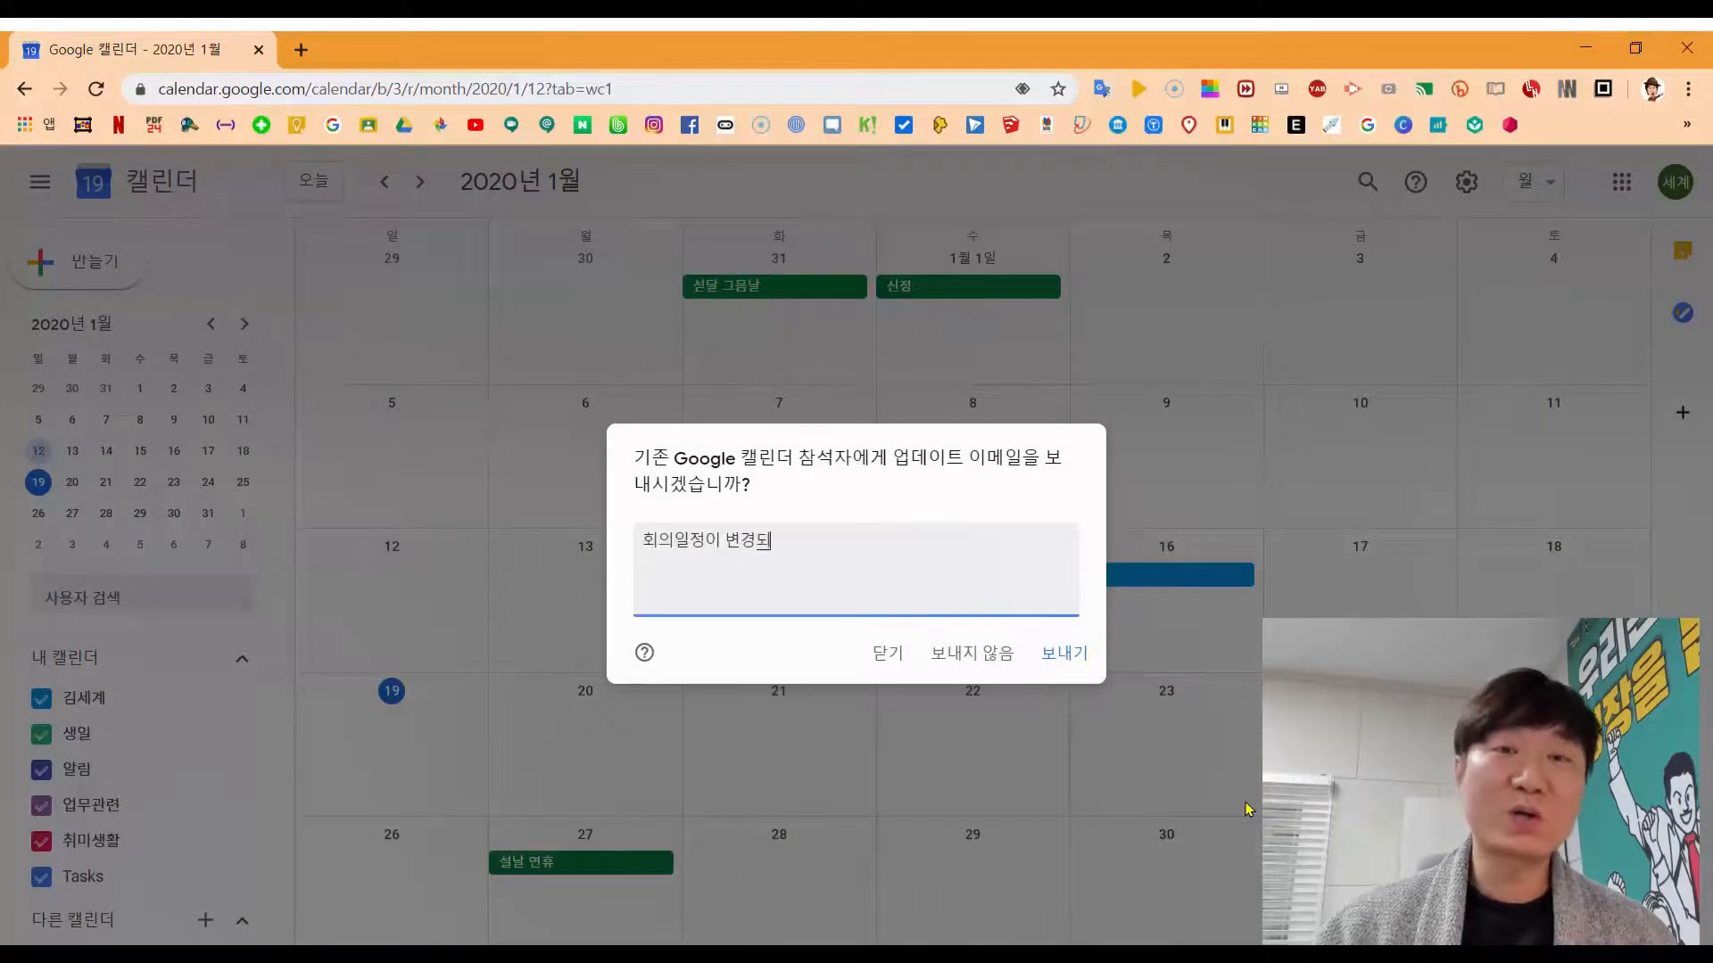
{"action": "type", "text": "었습니다."}
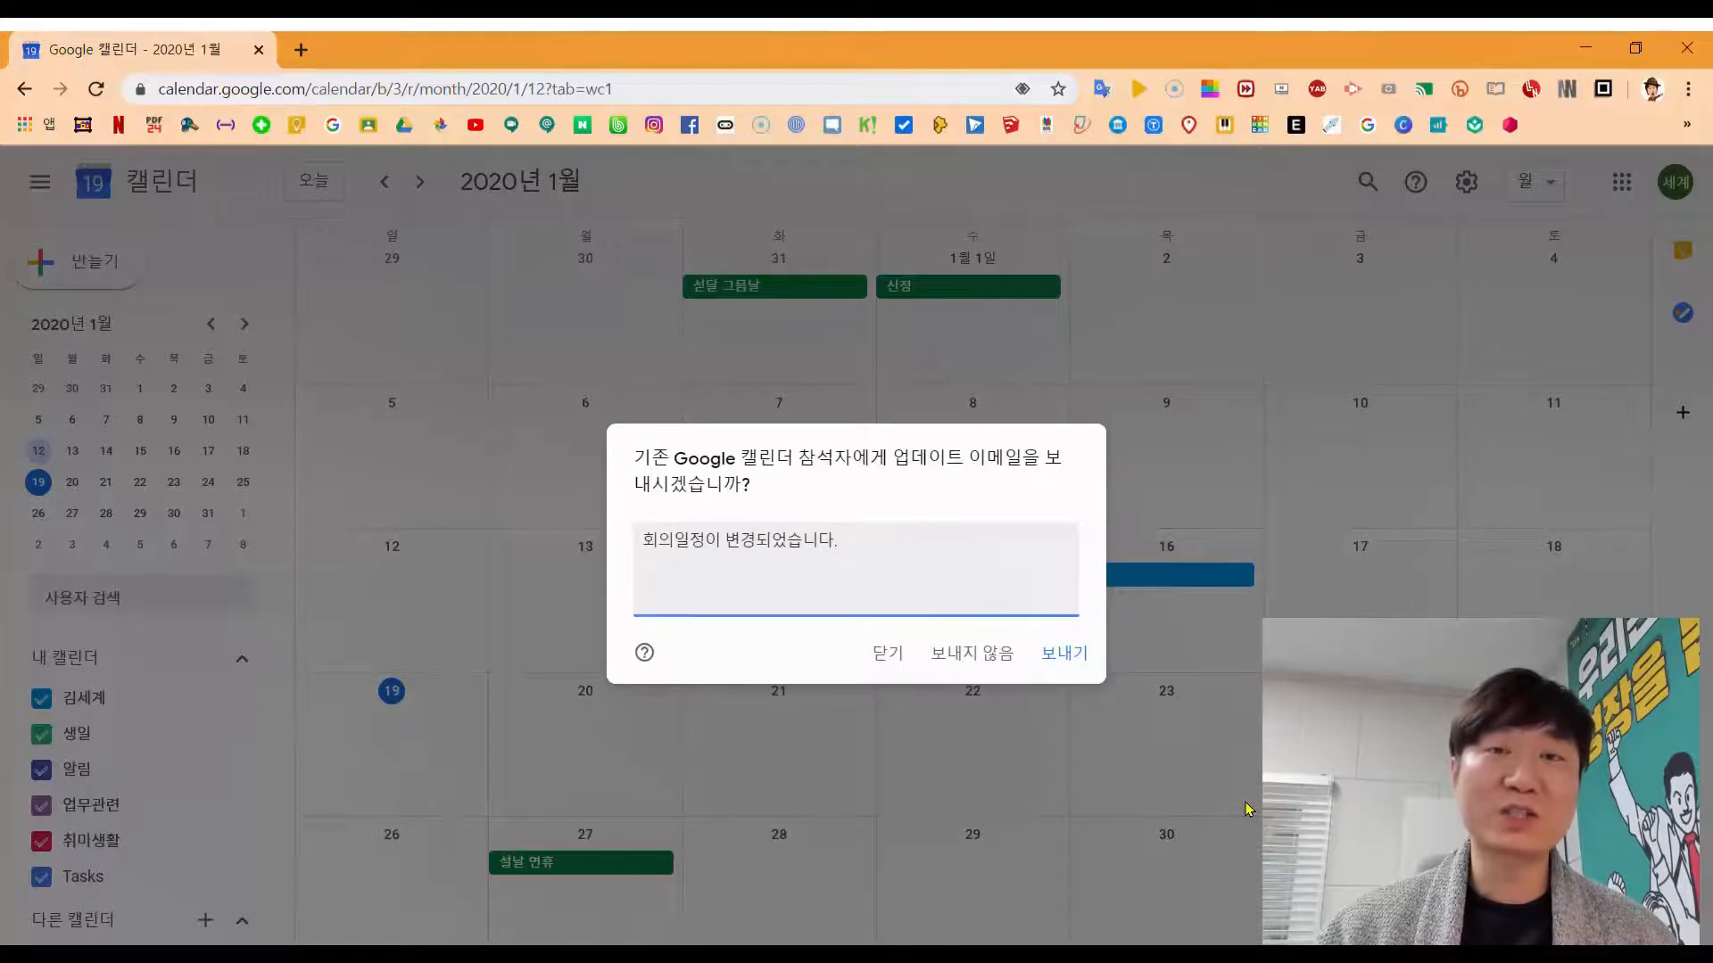
{"action": "type", "text": " 죄송합니다."}
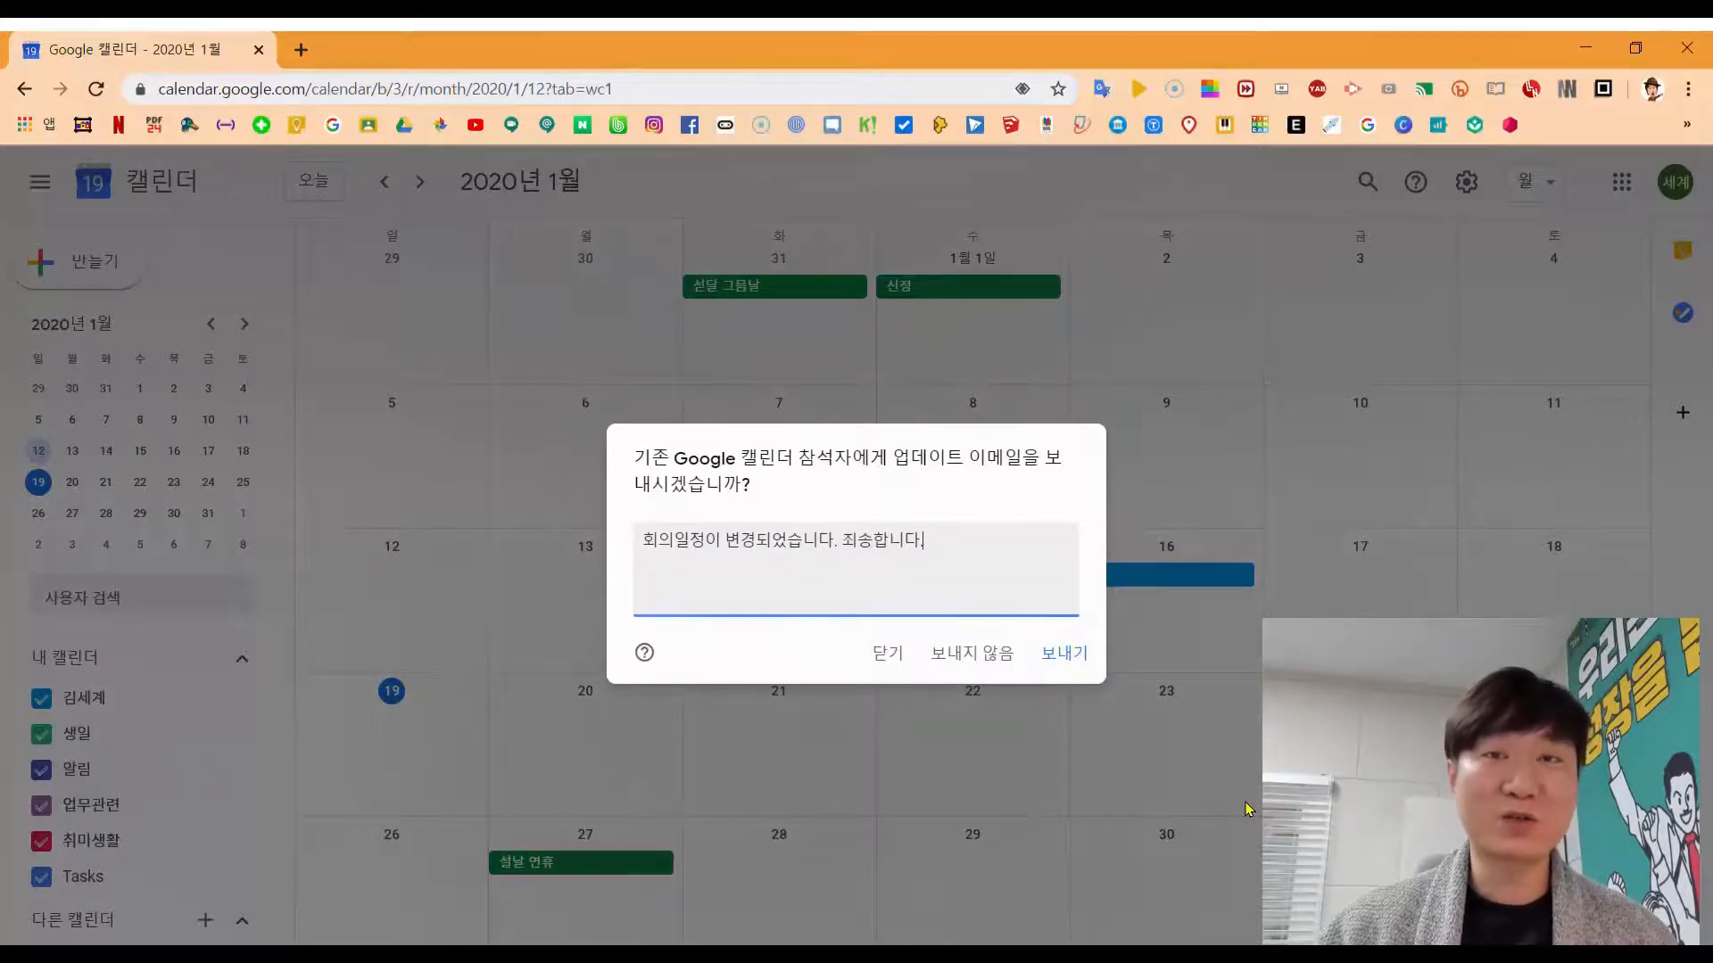
{"action": "left_click", "coordinate": [1068, 652]}
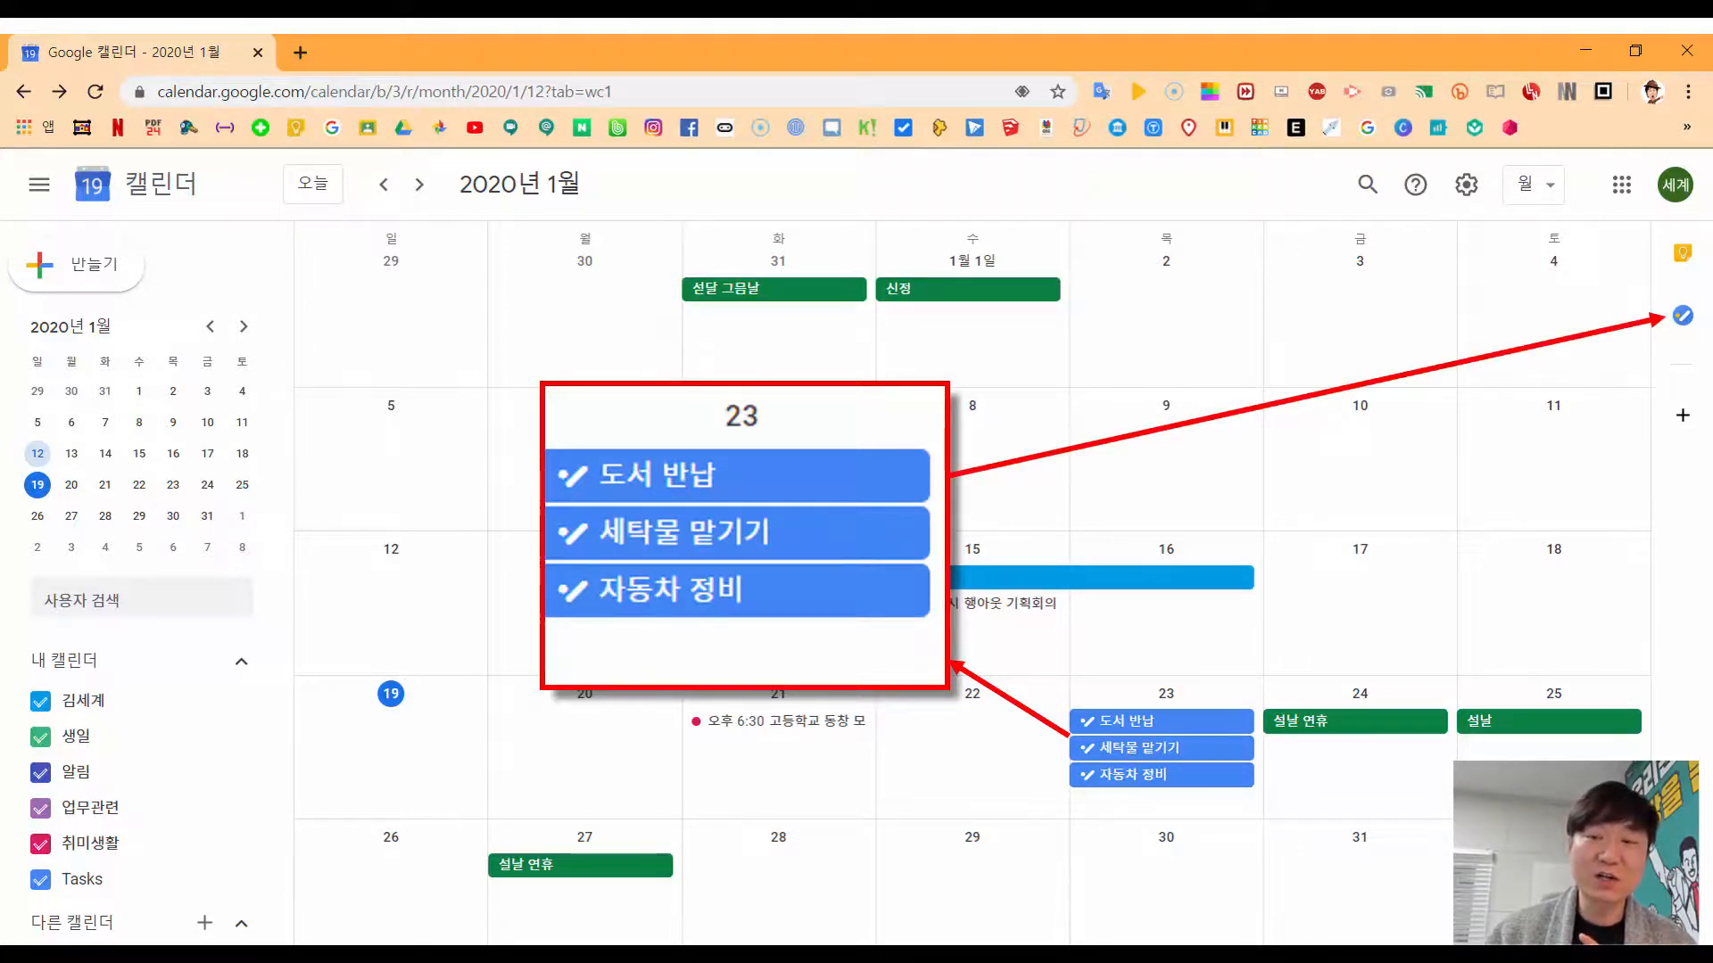
Step: Advance the presentation to the '(3) 일정 공유' slide
{"action": "key", "text": "Right"}
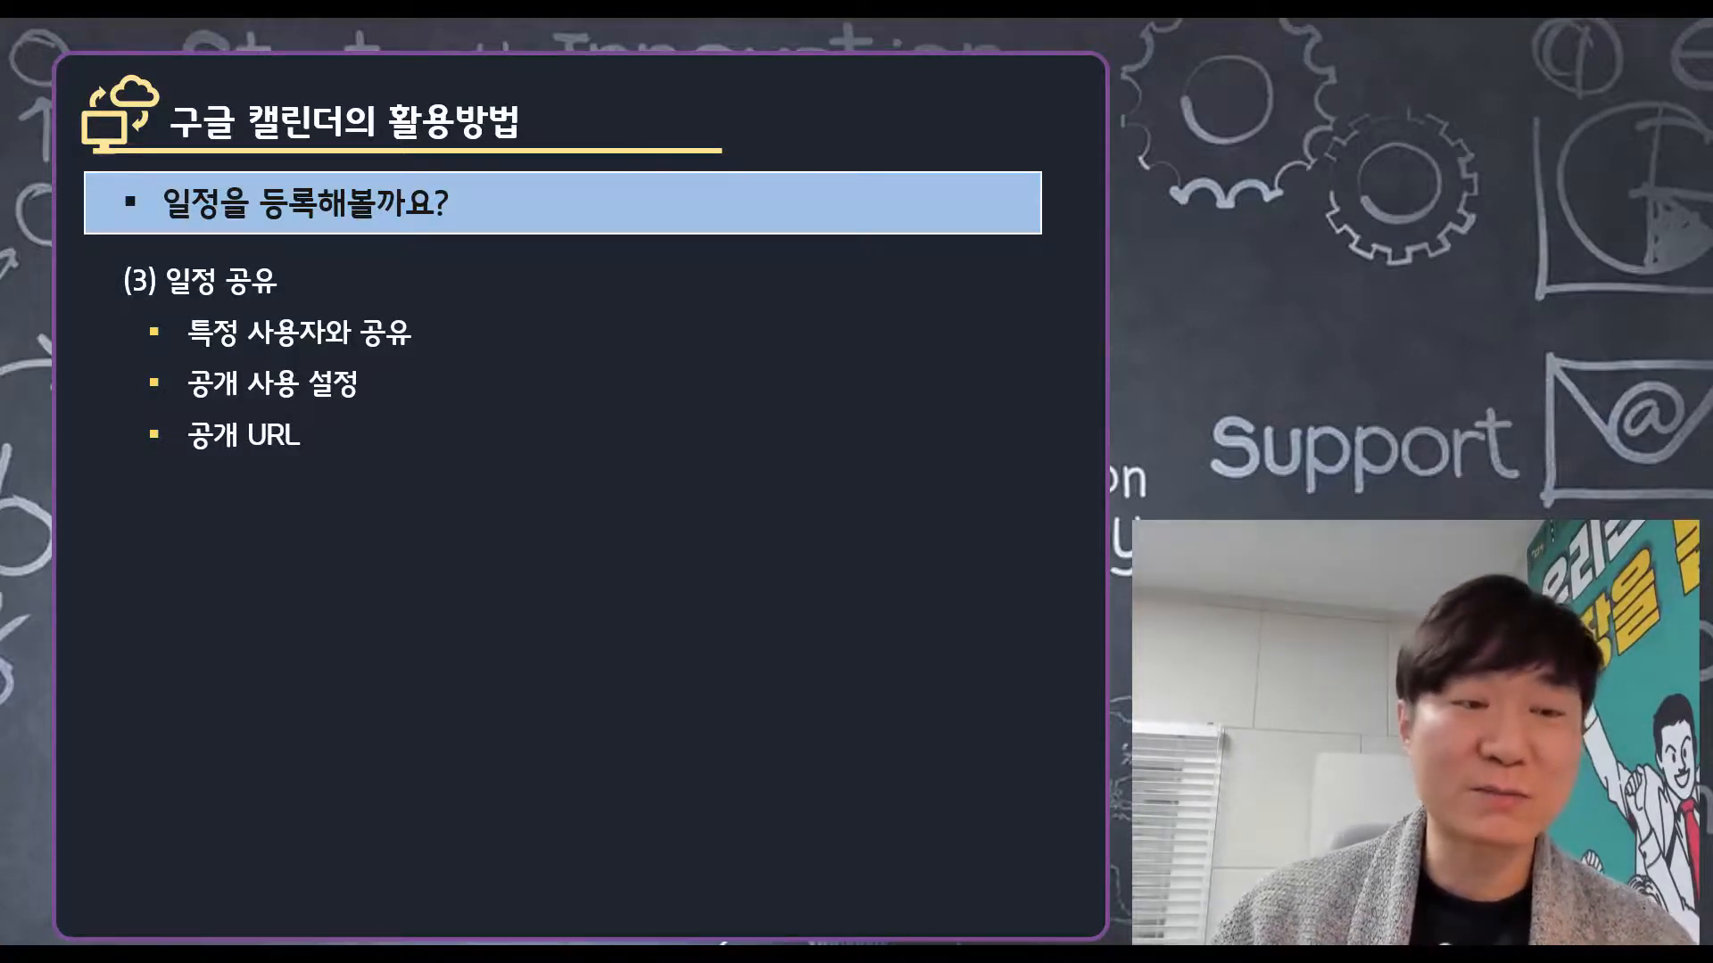
Step: Switch from the slides back to Google Calendar's January 2020 month view
{"action": "key", "text": "alt+Tab"}
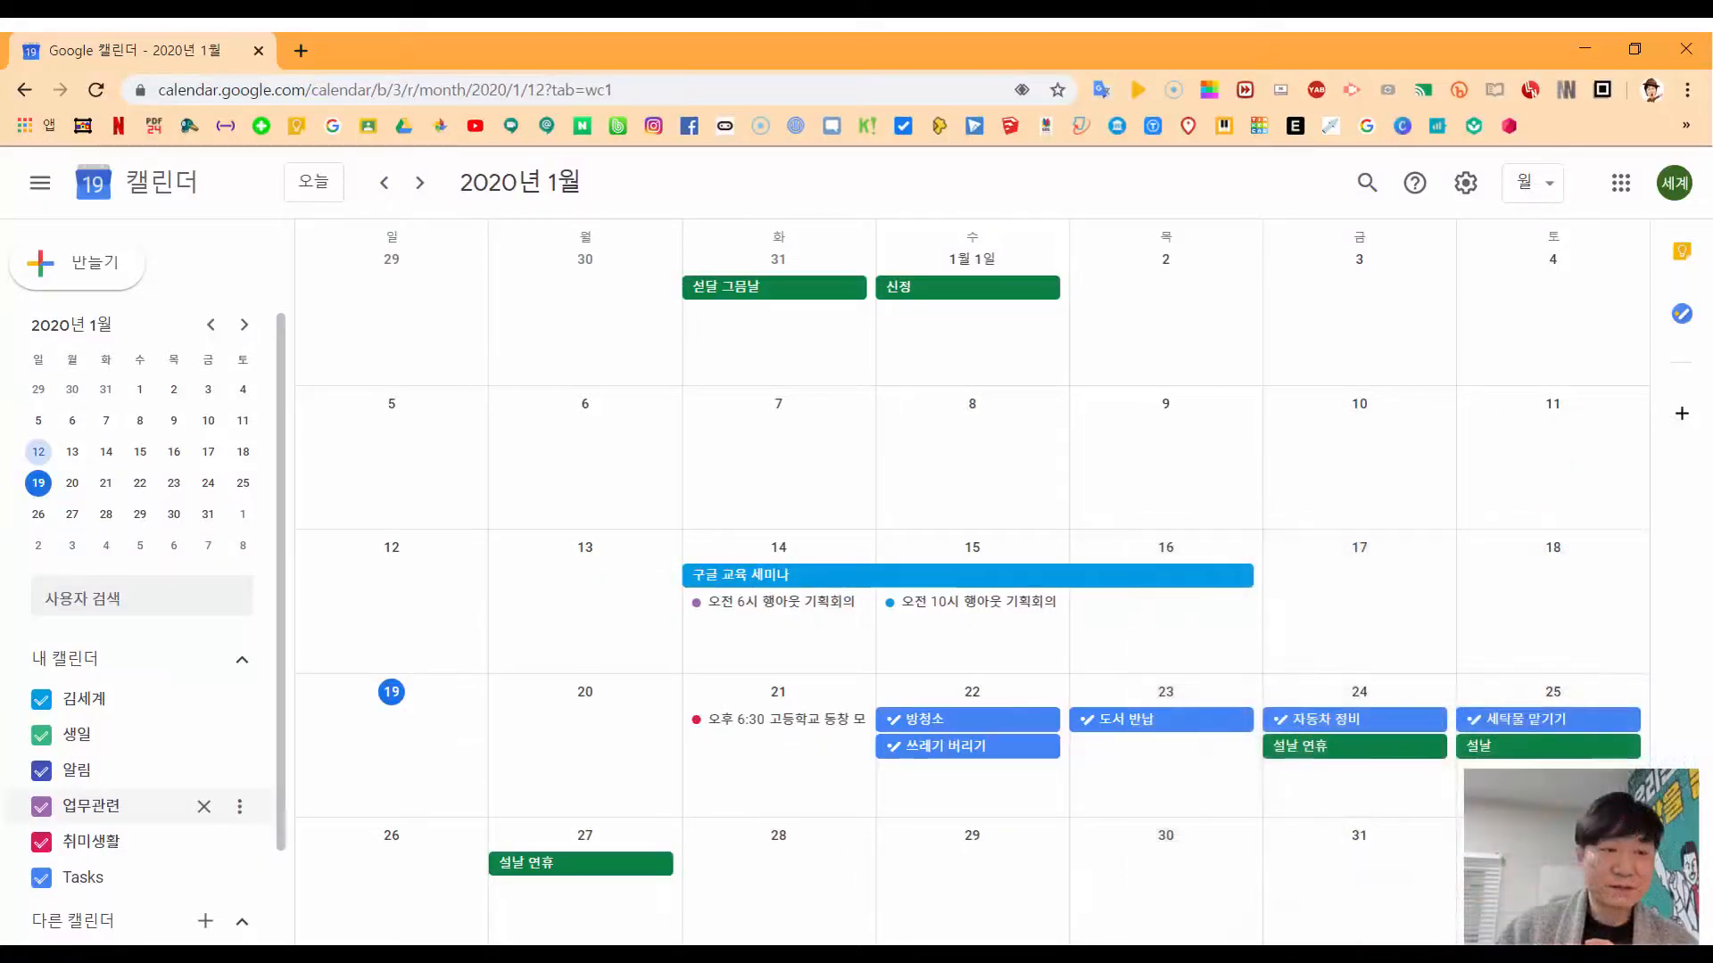